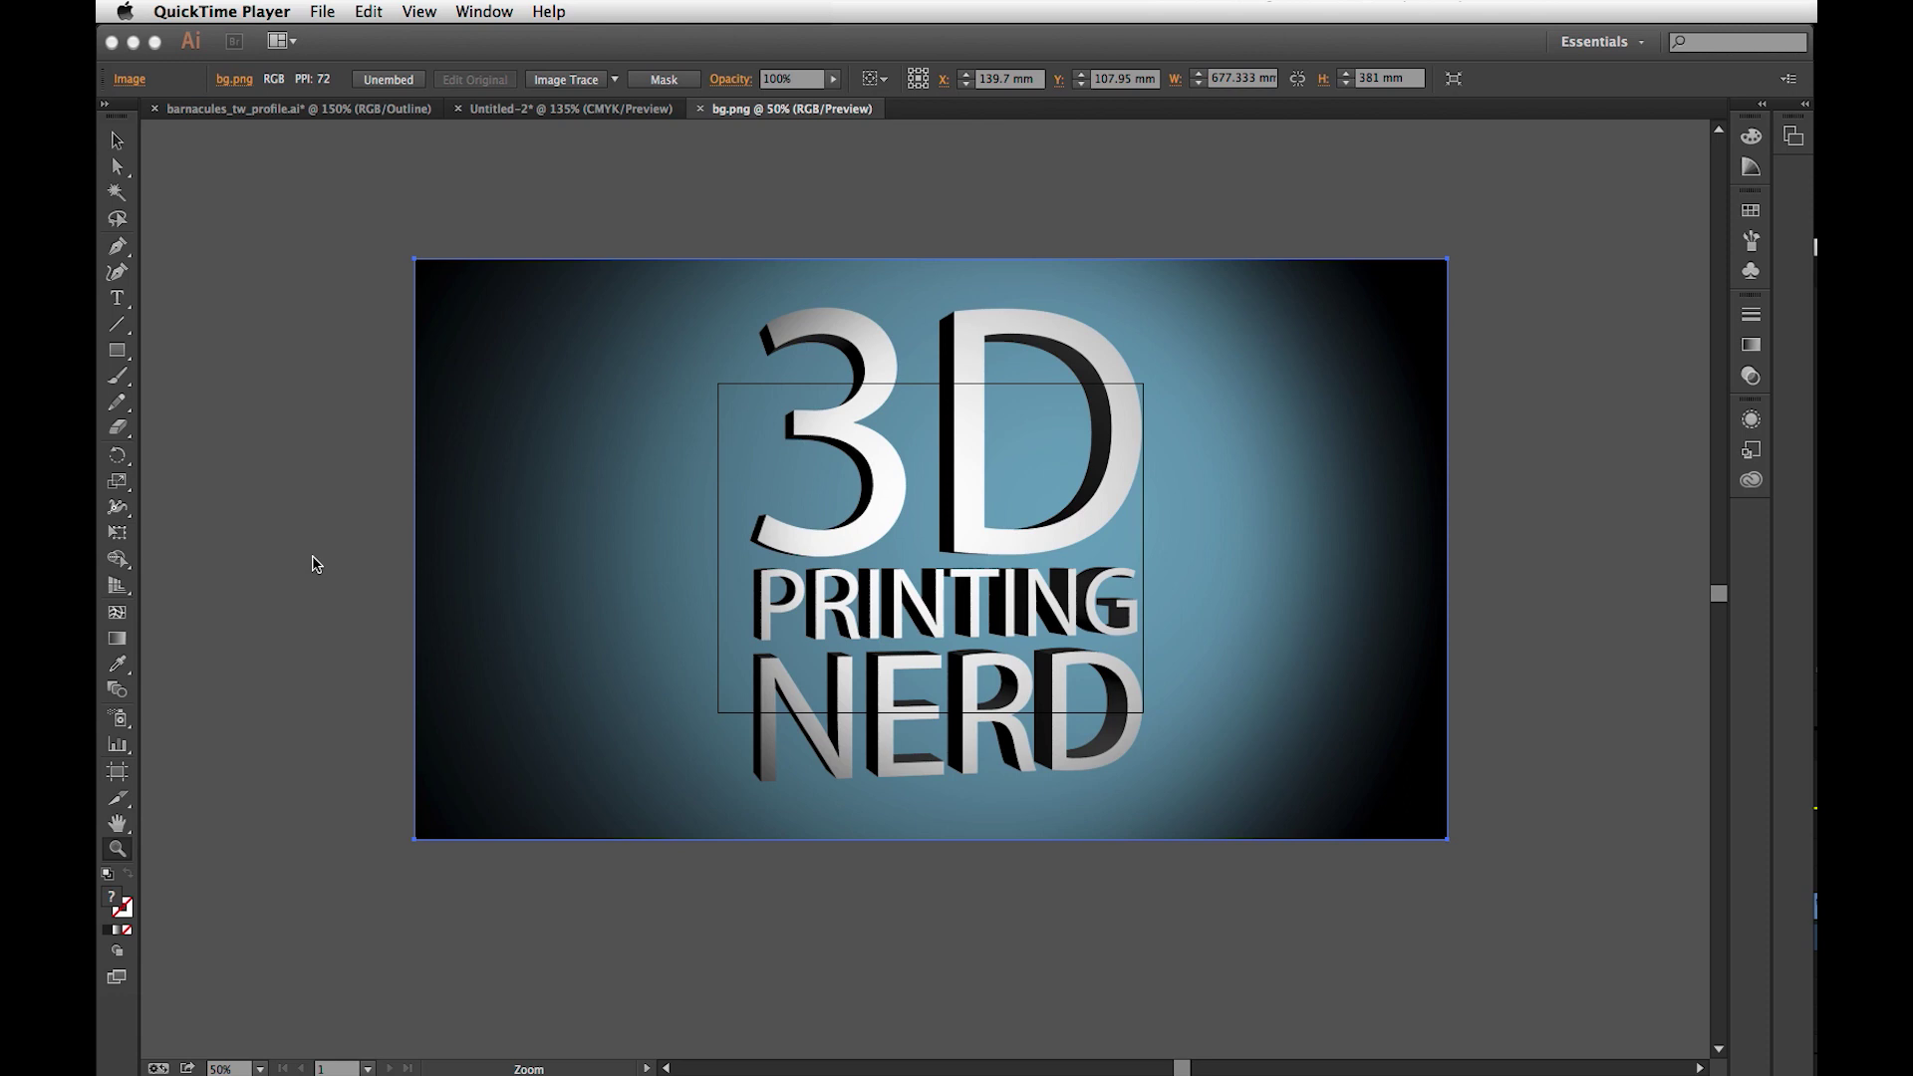
Step: Bring Adobe Illustrator to the front
left_click(698, 109)
Step: Close bg.png and type 'assume that you know how to kind of use Illustrator' on the artboard
left_click(698, 109)
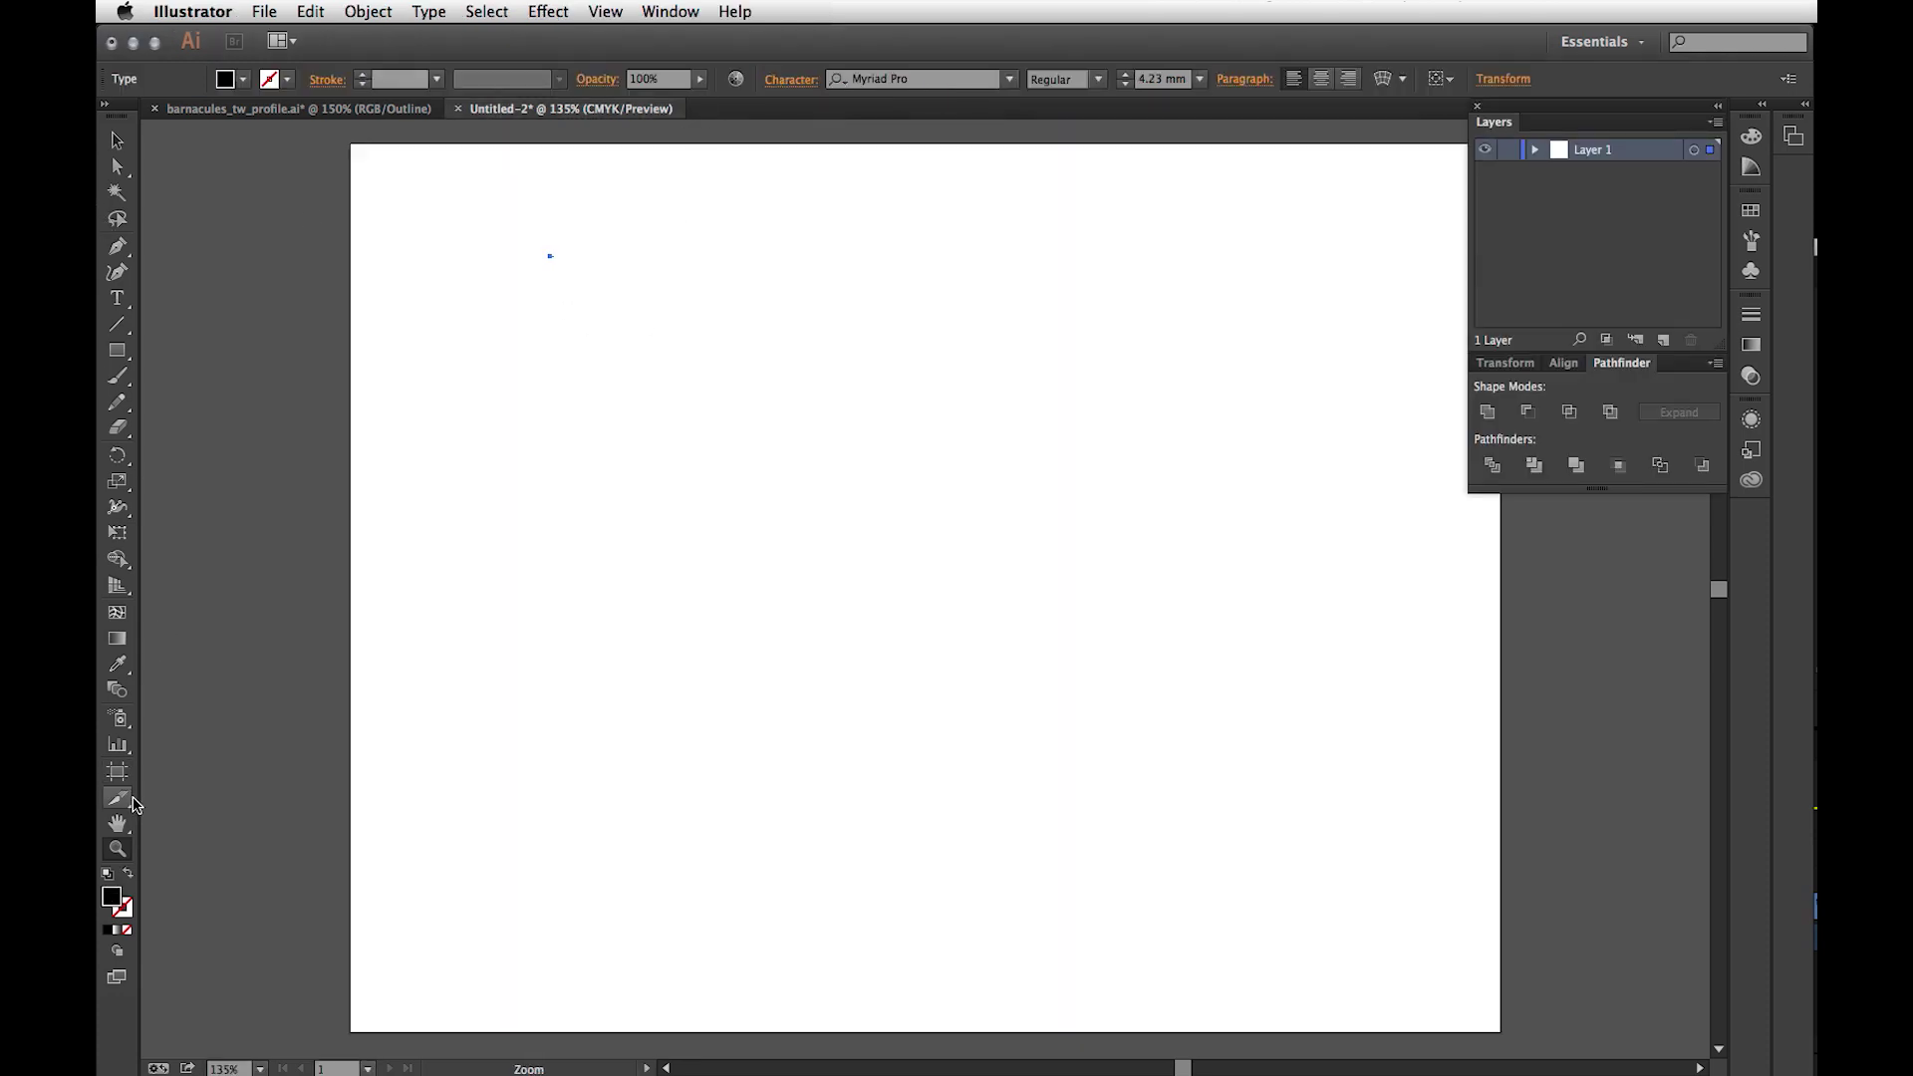
left_click(116, 298)
left_click(622, 305)
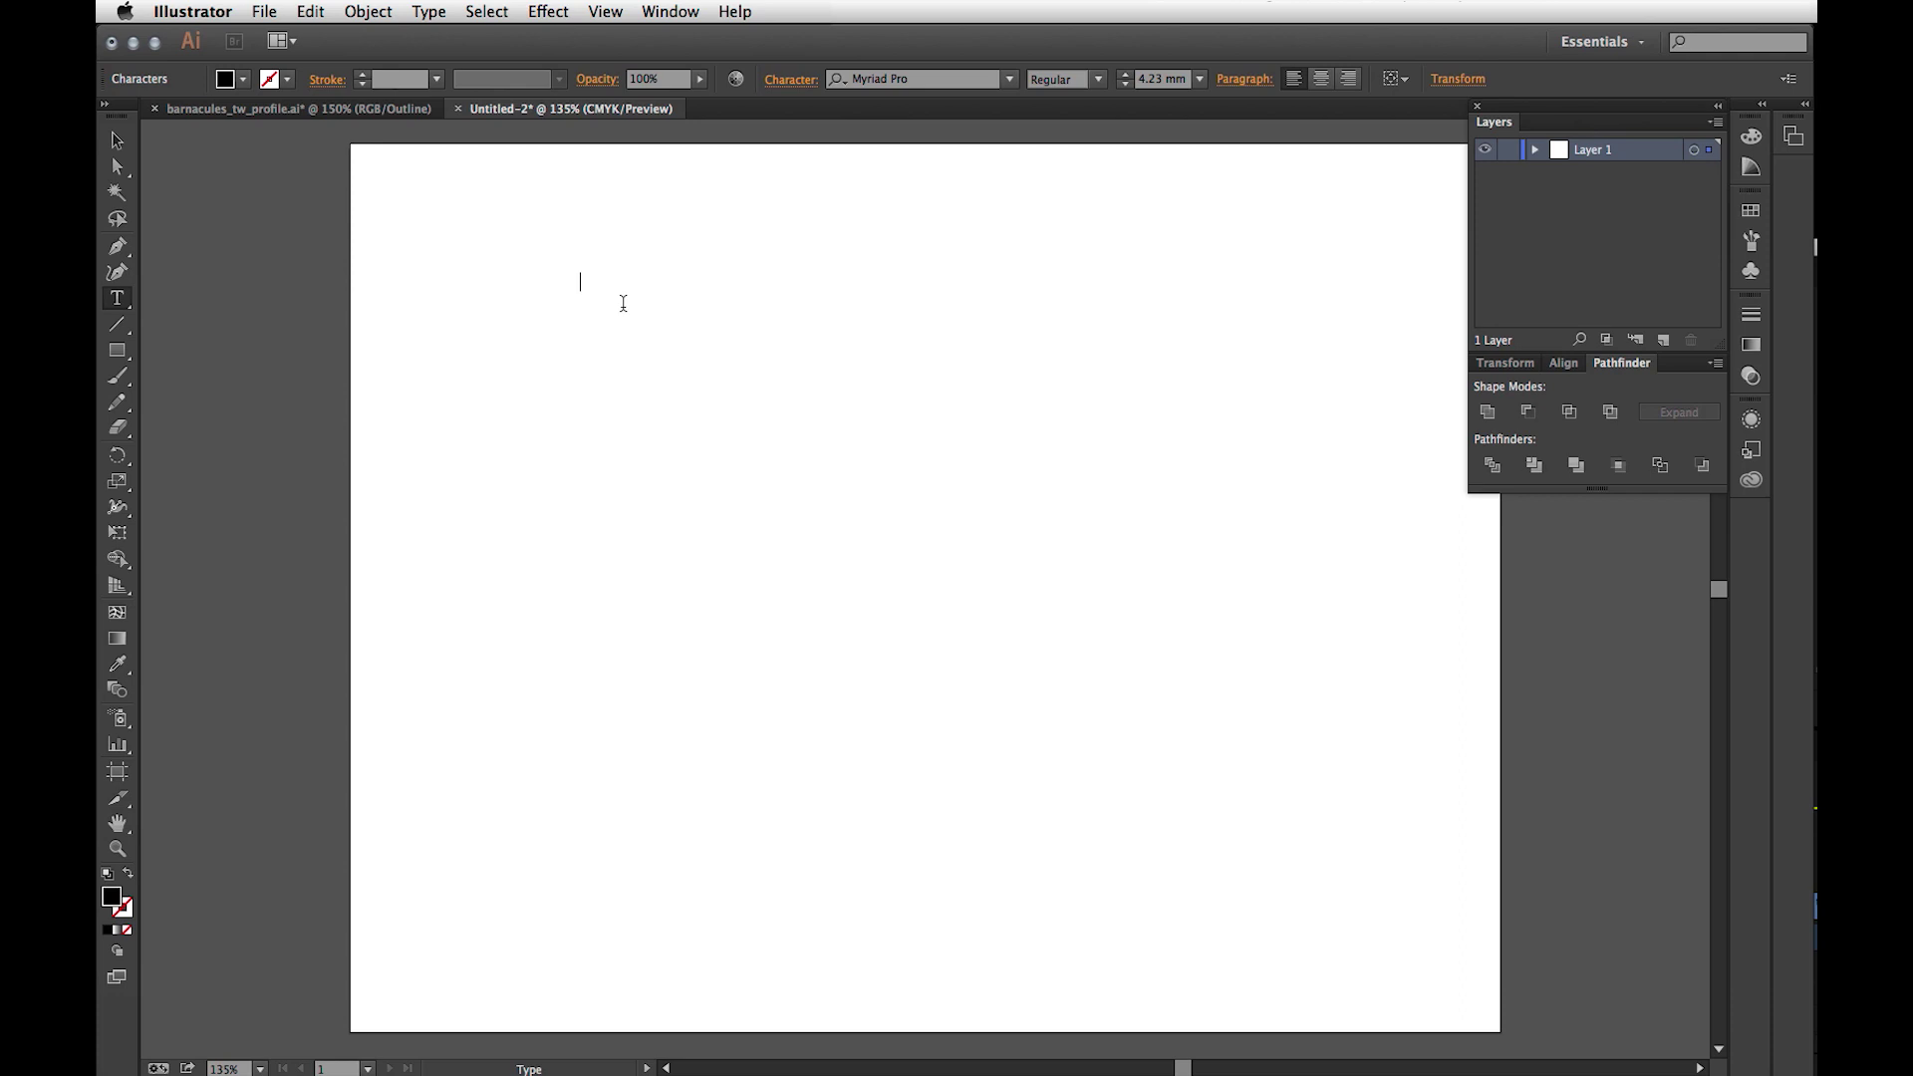
type("assume that you know how to kind of use I")
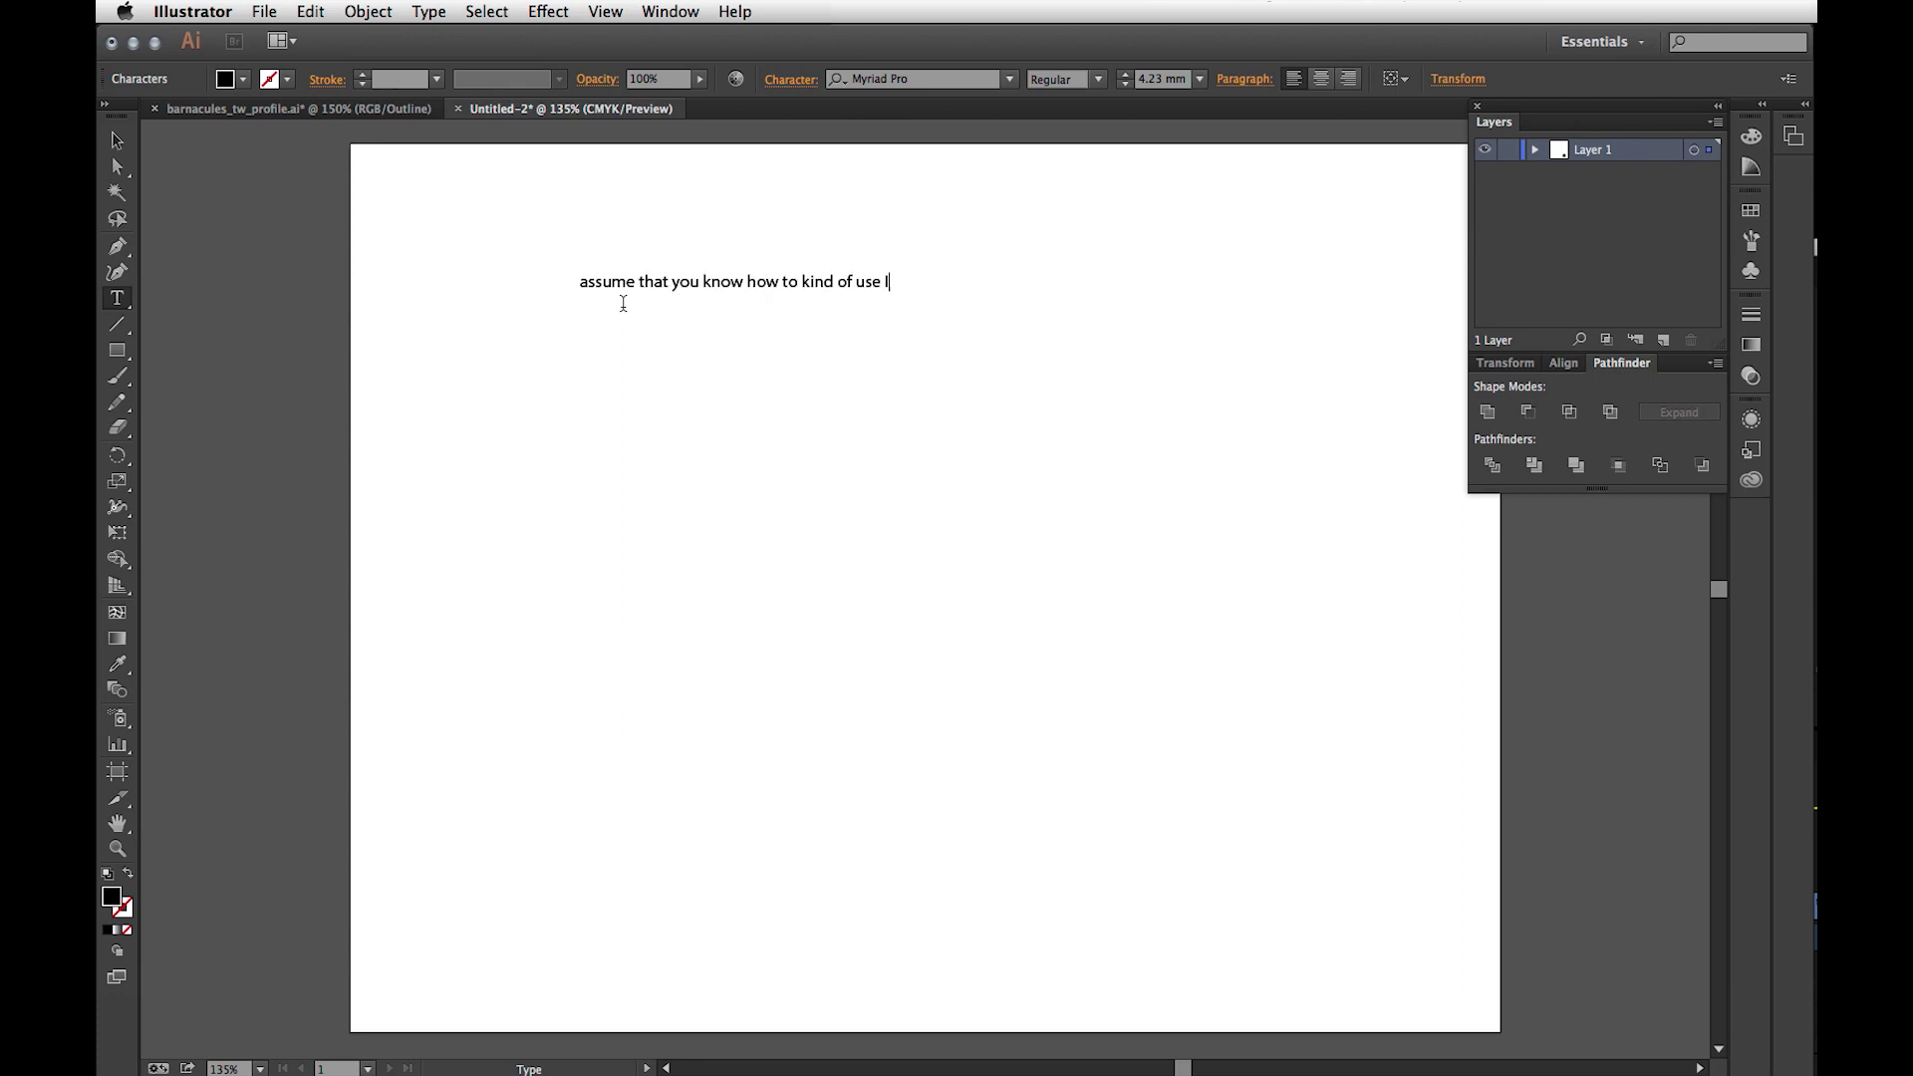
type("llustrator")
Step: Set the typed line's font size to 9 mm
key("alt+shift+Left")
key("alt+shift+Left")
key("alt+shift+Left")
key("alt+shift+Left")
key("alt+shift+Left")
key("alt+shift+Left")
key("alt+shift+Left")
key("alt+shift+Left")
key("alt+shift+Left")
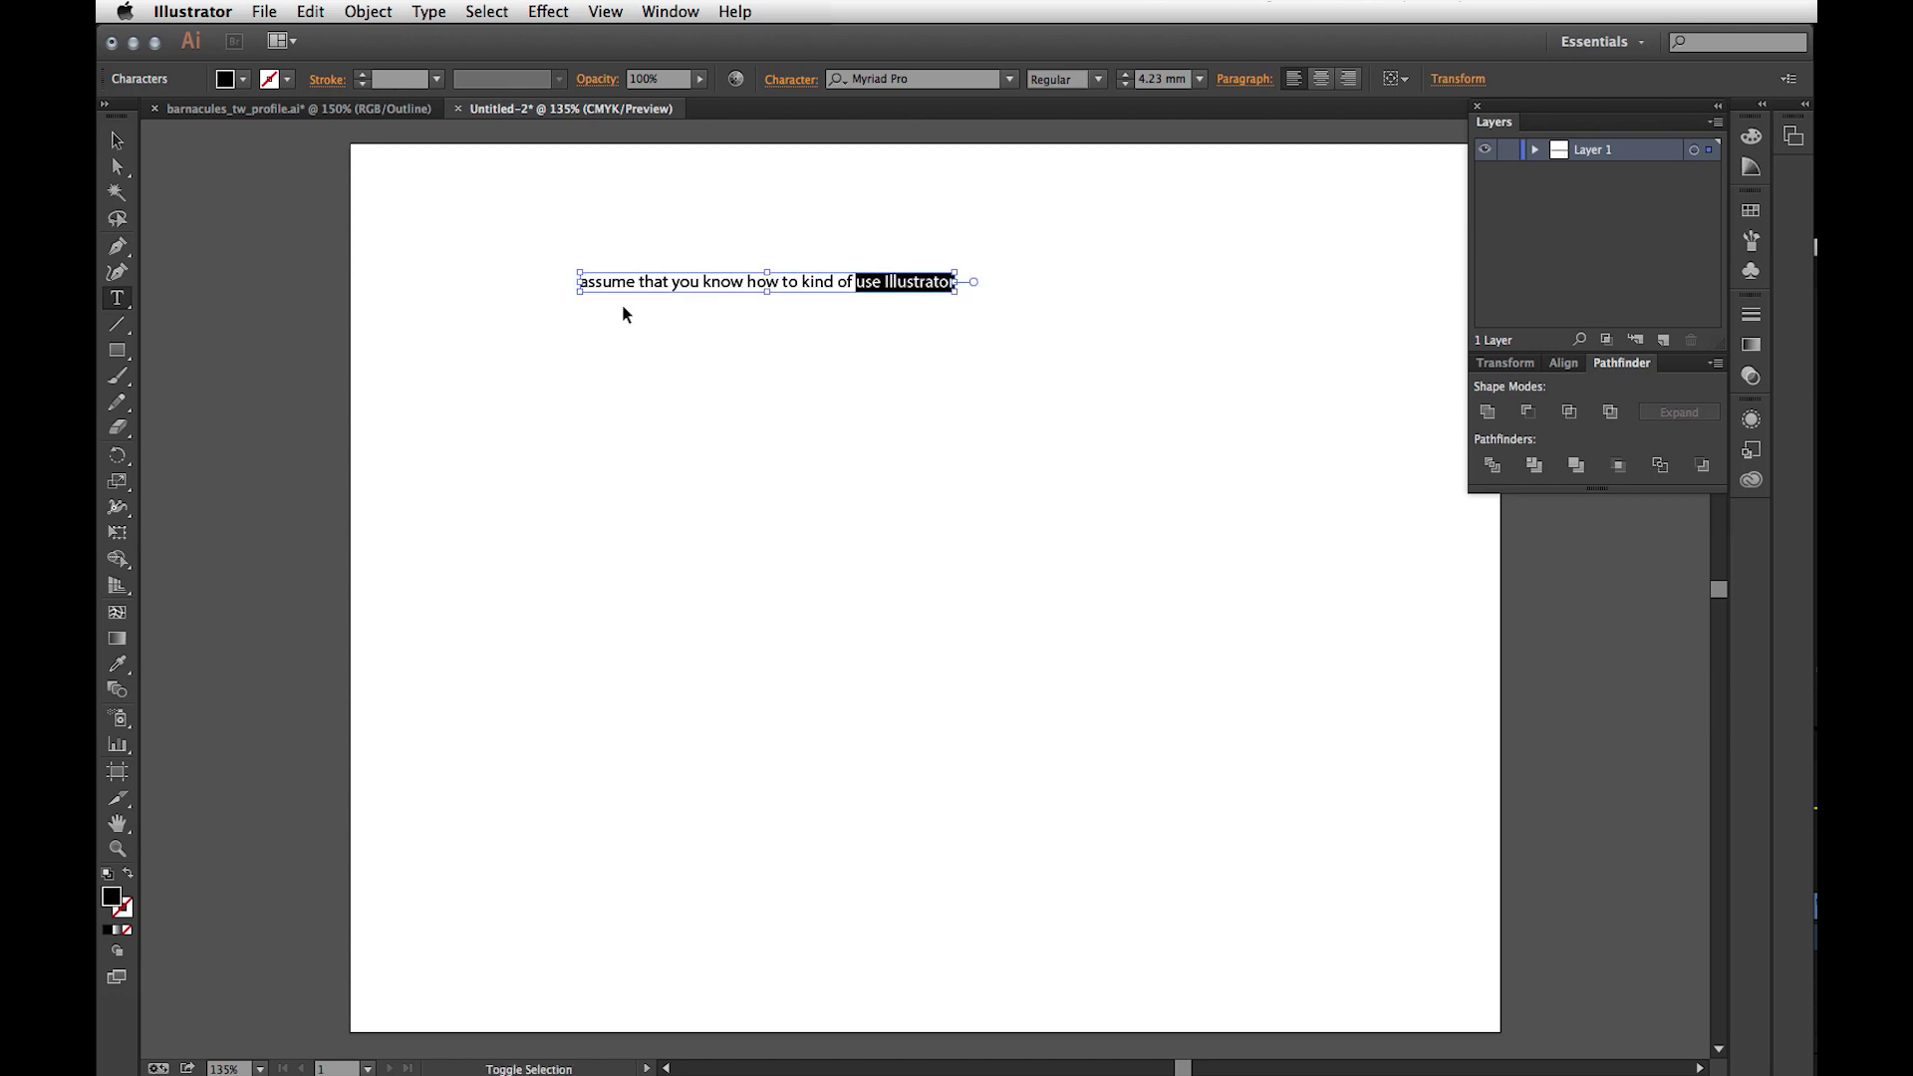
key("alt+shift+Left")
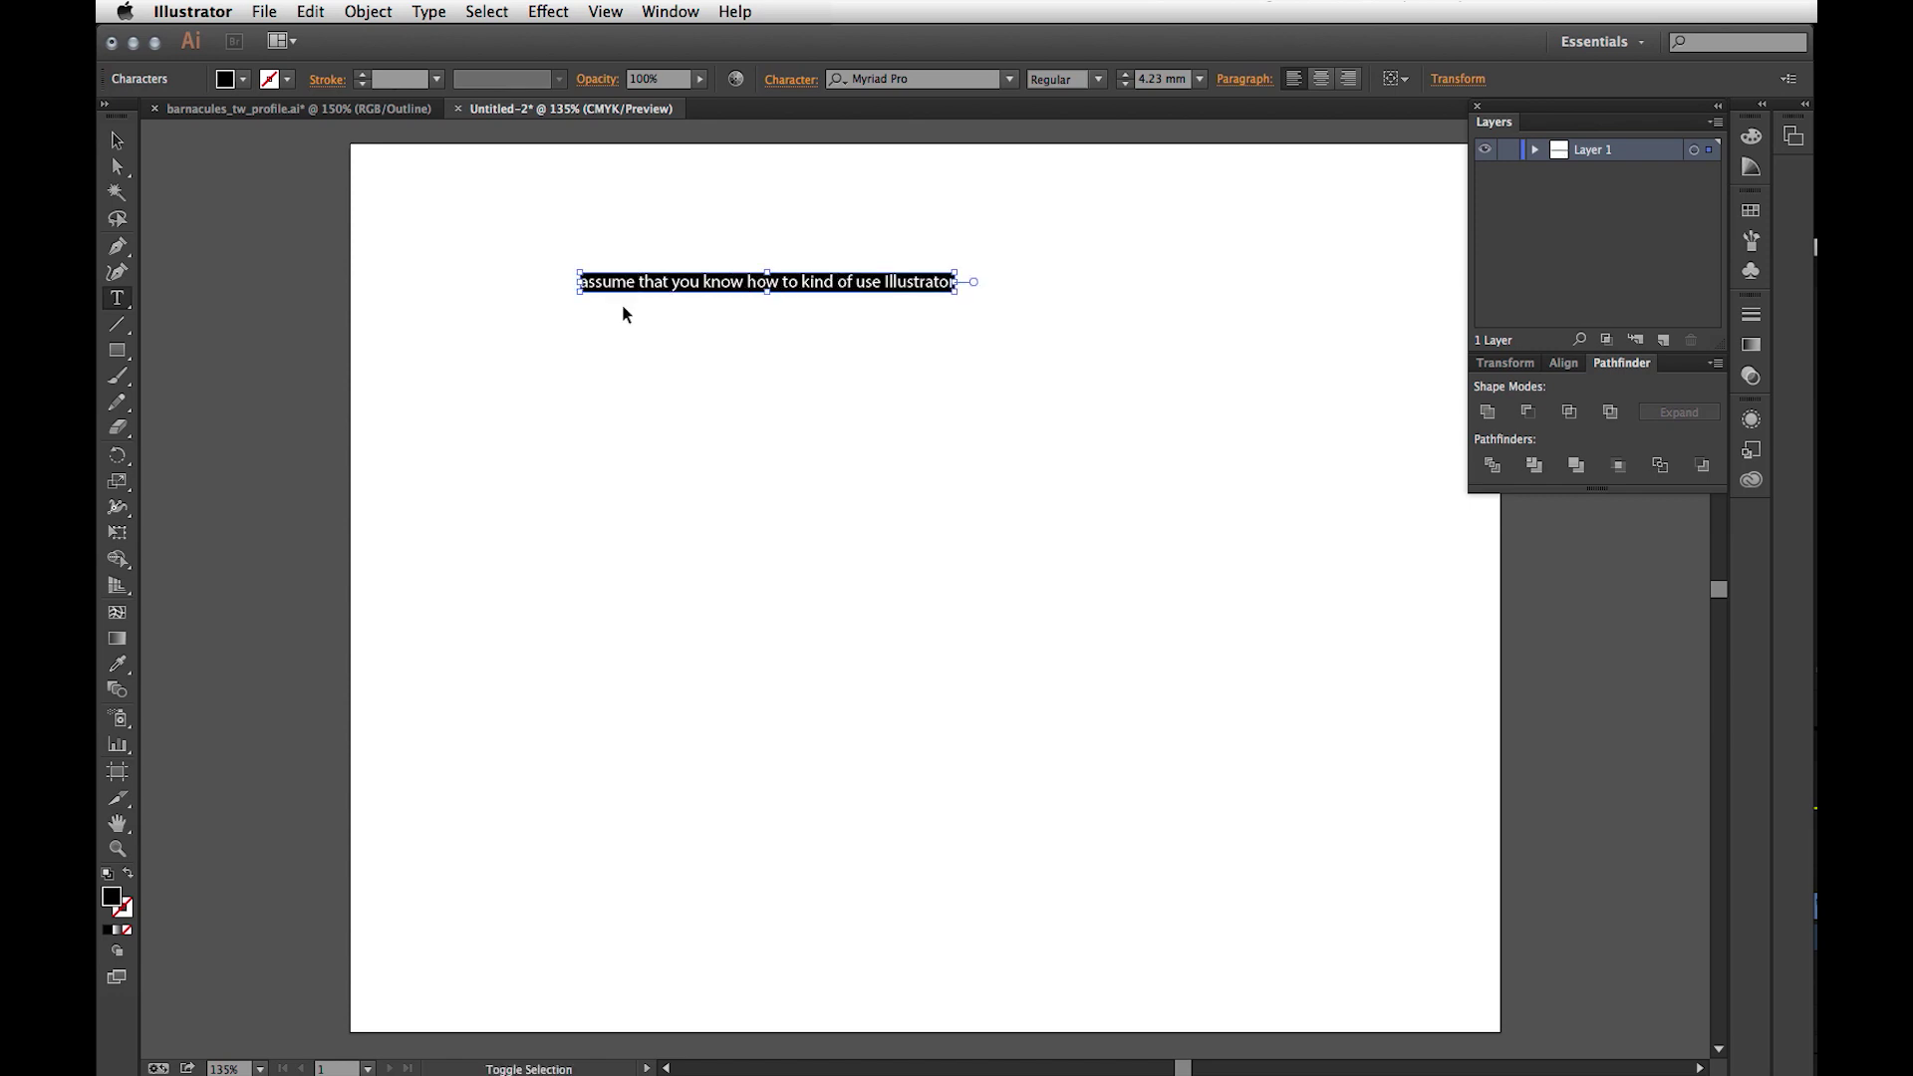
left_click(1184, 82)
type("14")
key("Return")
type("9")
key("Return")
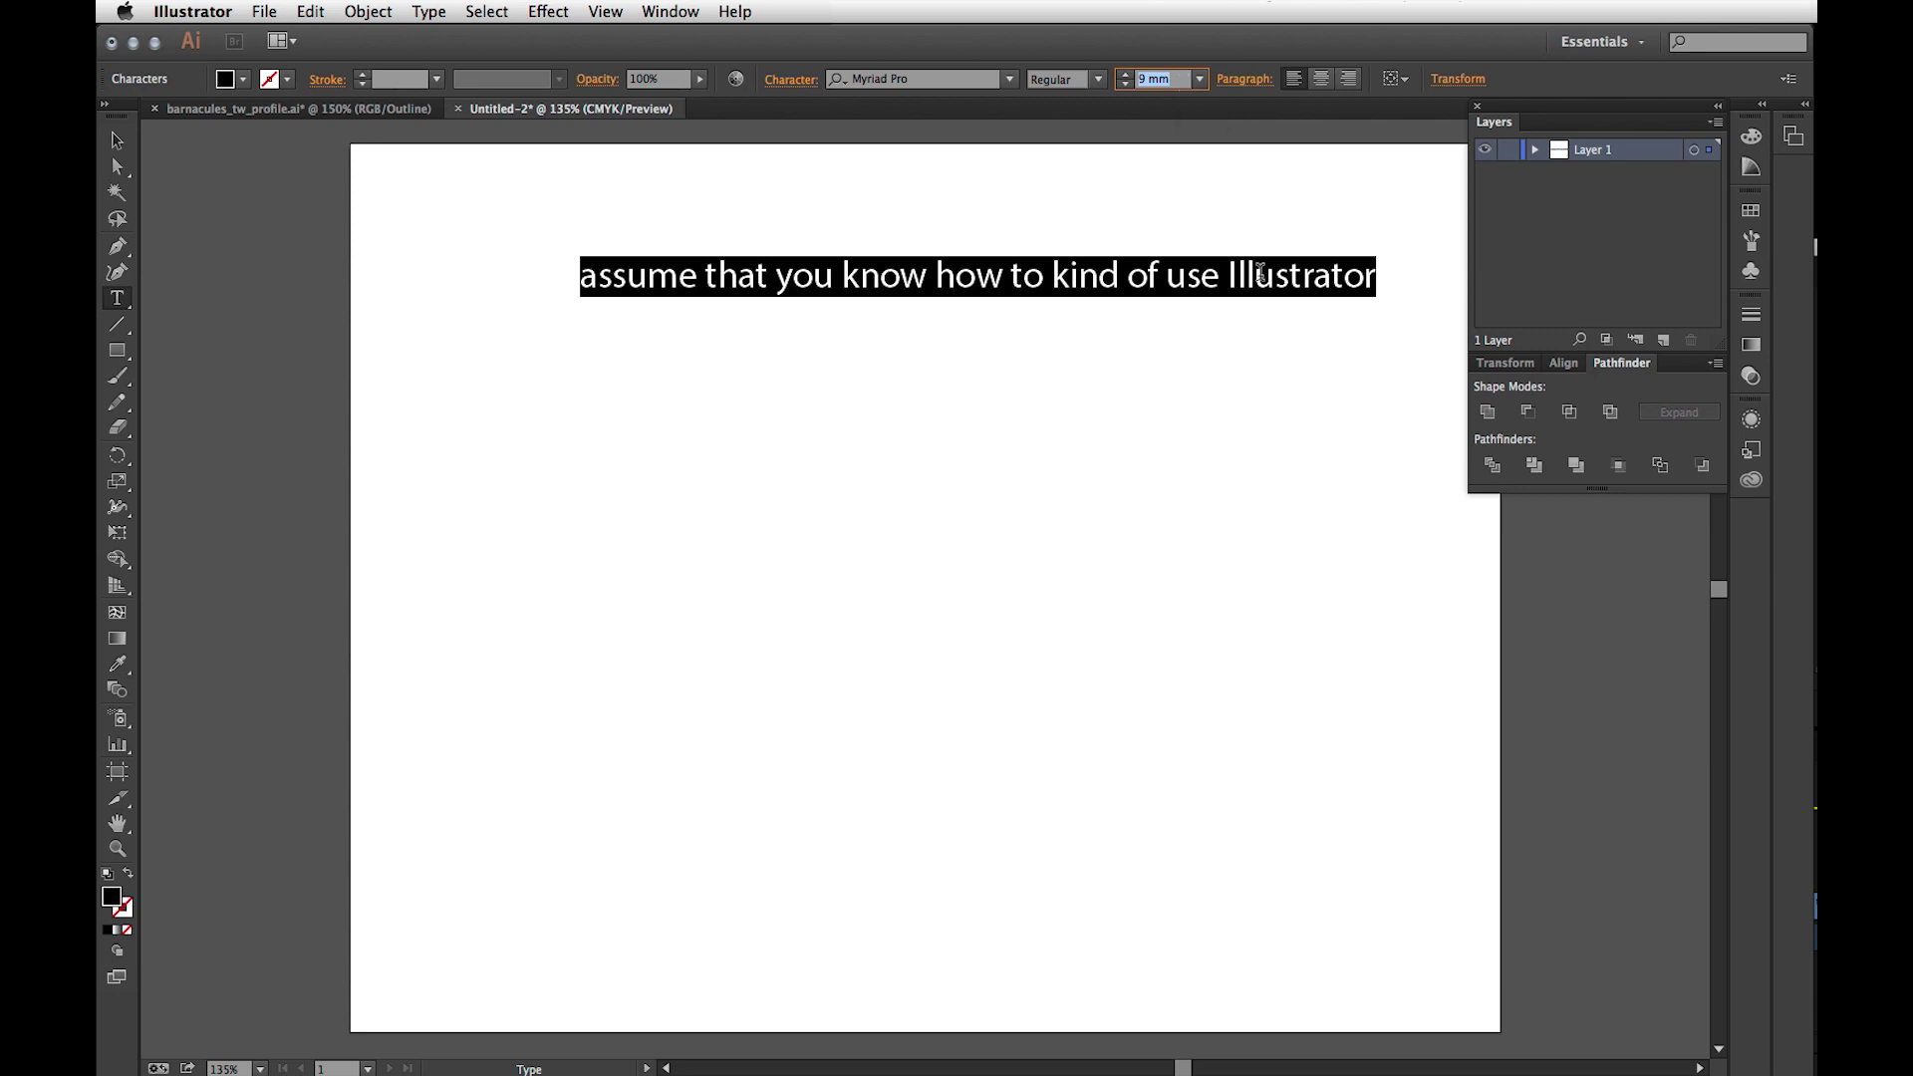
Step: Replace the whole line with the text 'Illustrator is HARD'
left_click(1387, 280)
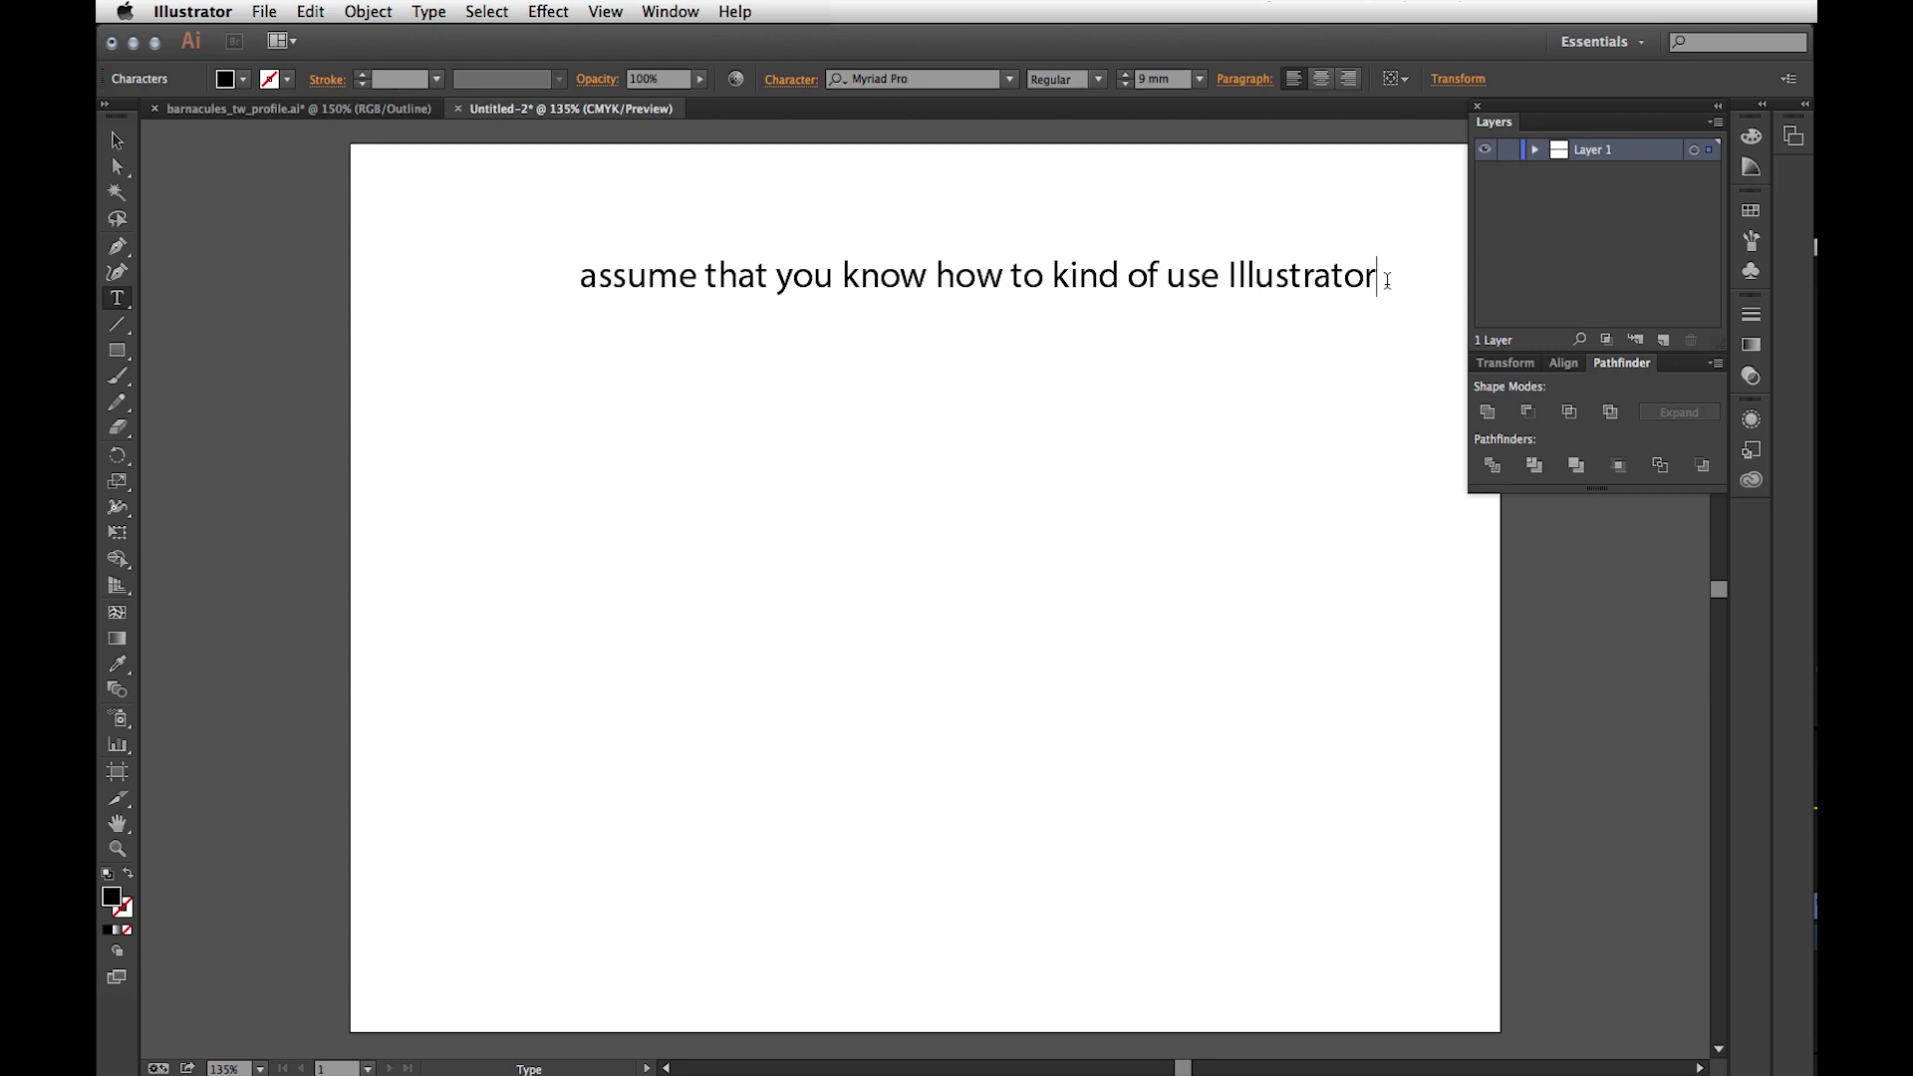
left_click_drag(1384, 281, 326, 280)
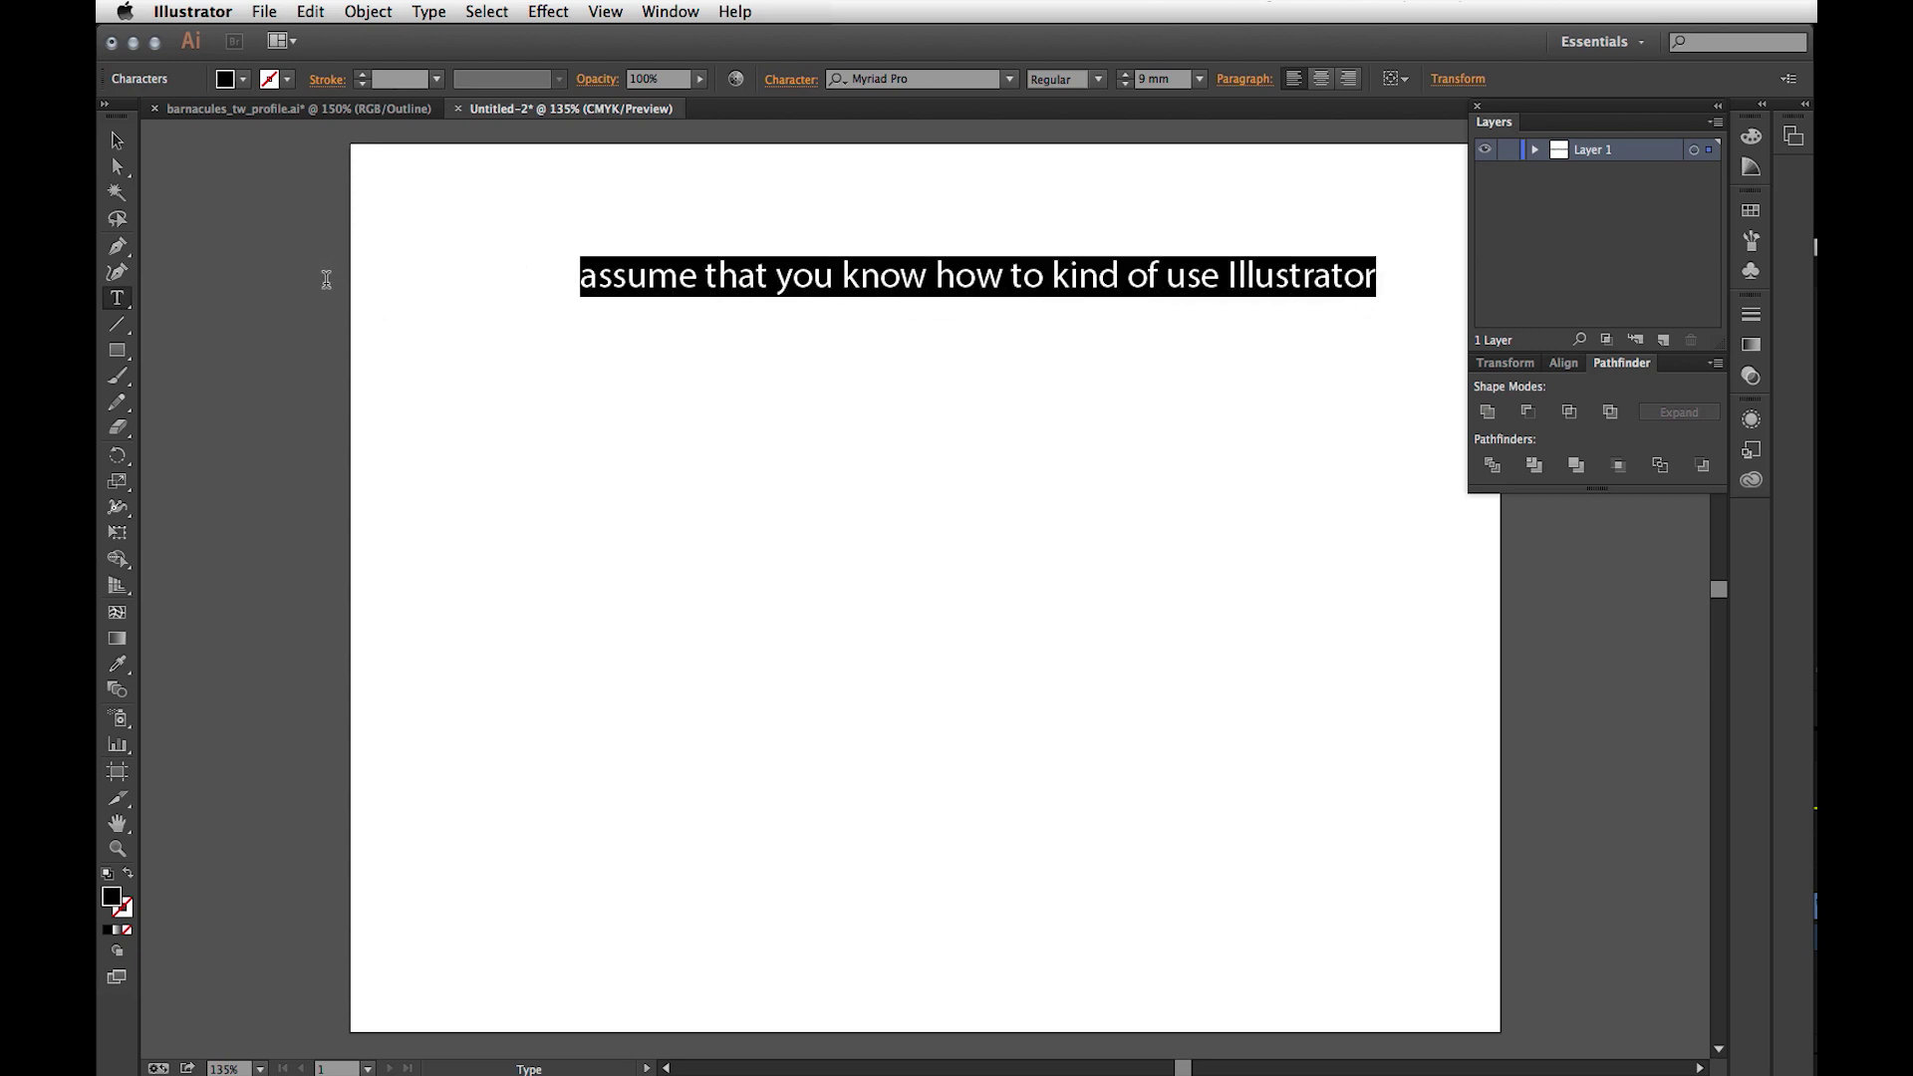
type("Illustrato")
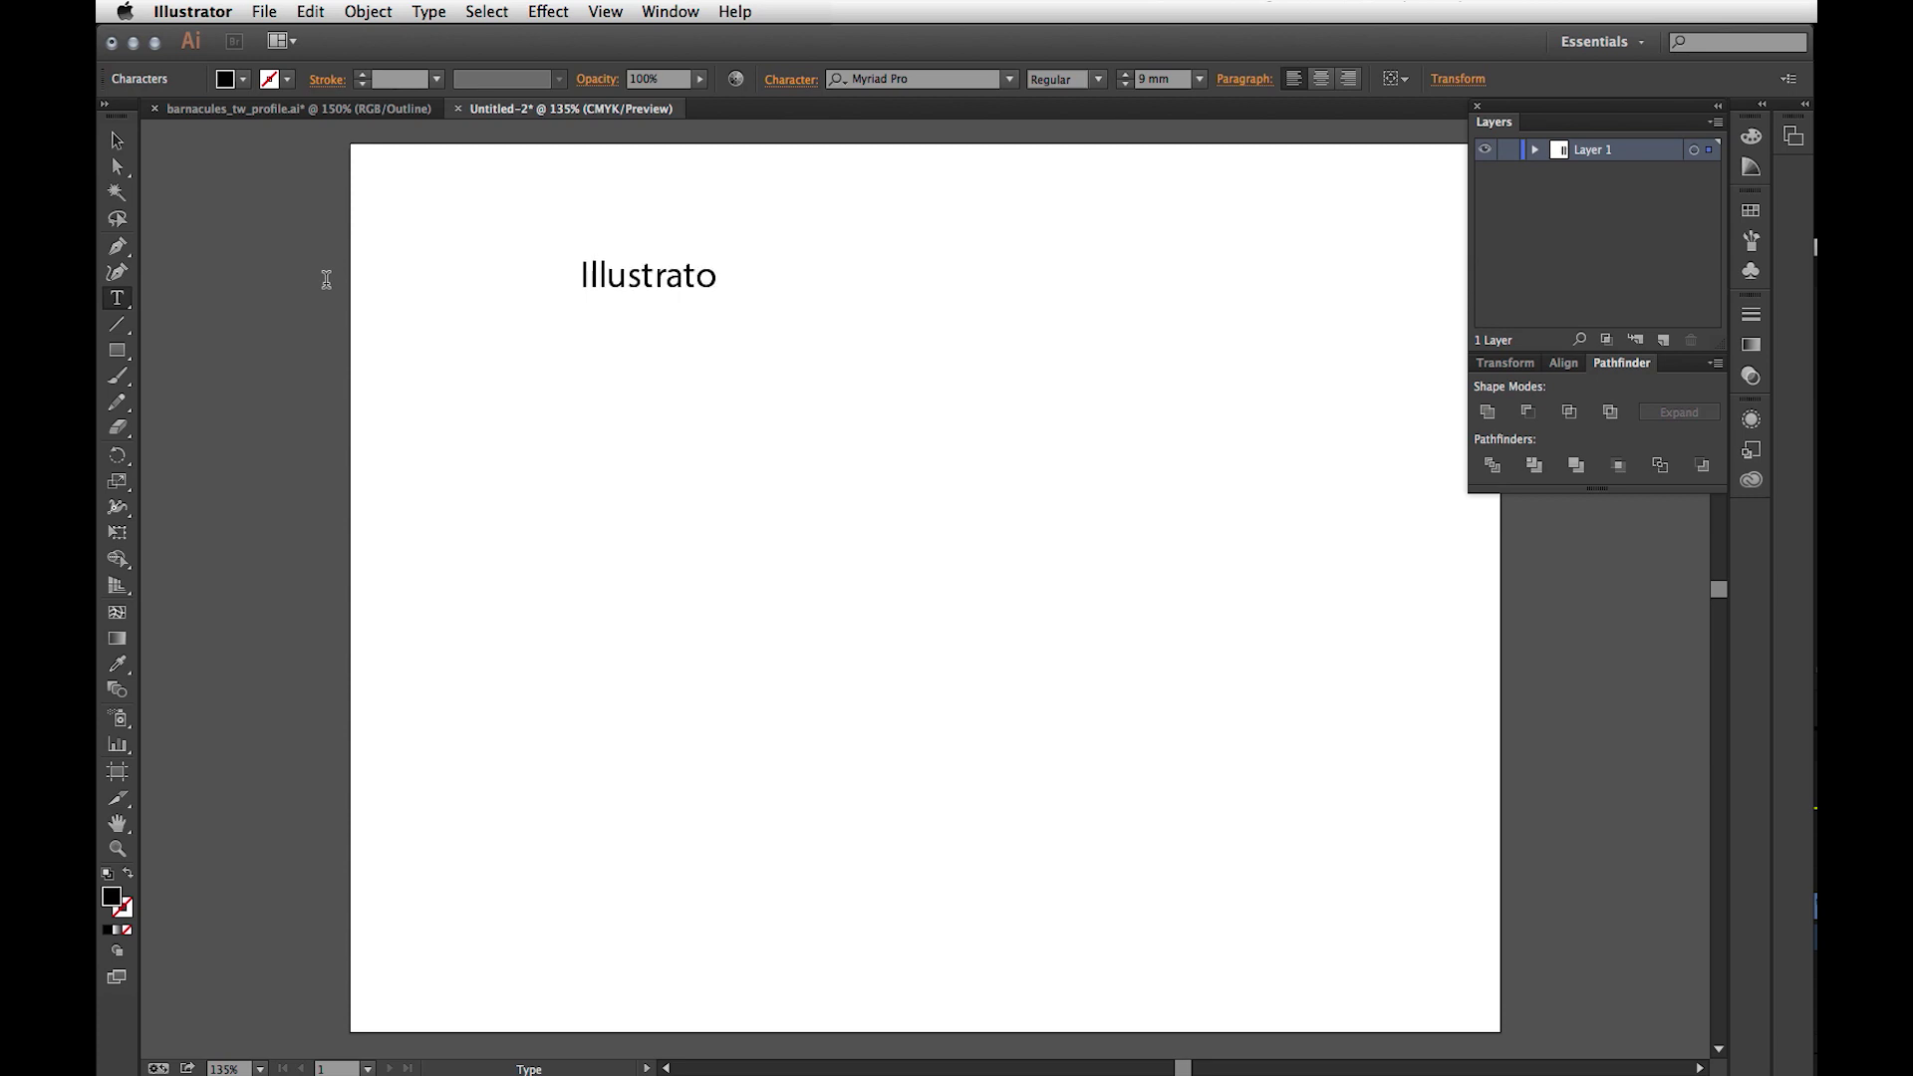
type("r is HARD")
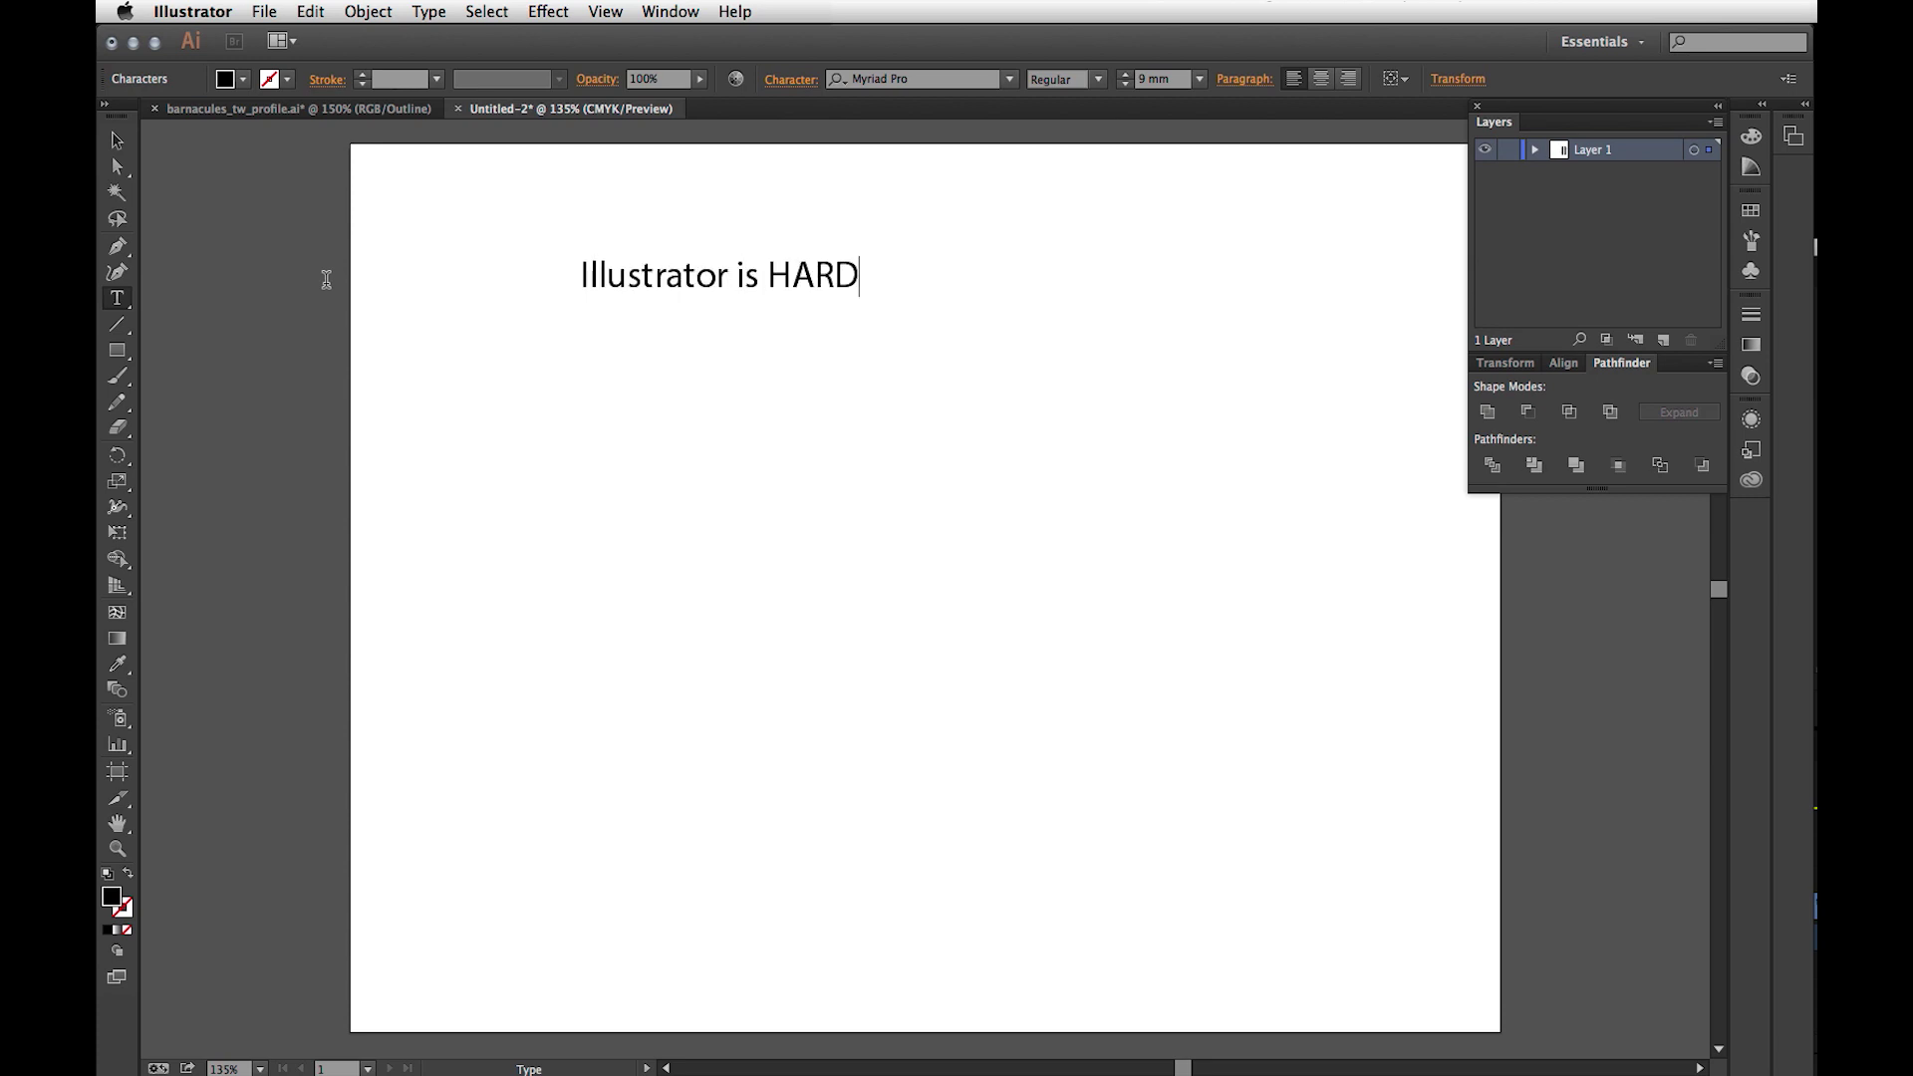
Step: Rewrite the sample text as 'HAAAARRRRD', then replace it with 'Don't Give Up'
key("BackSpace")
key("BackSpace")
key("BackSpace")
key("BackSpace")
type("HAAAARRRR")
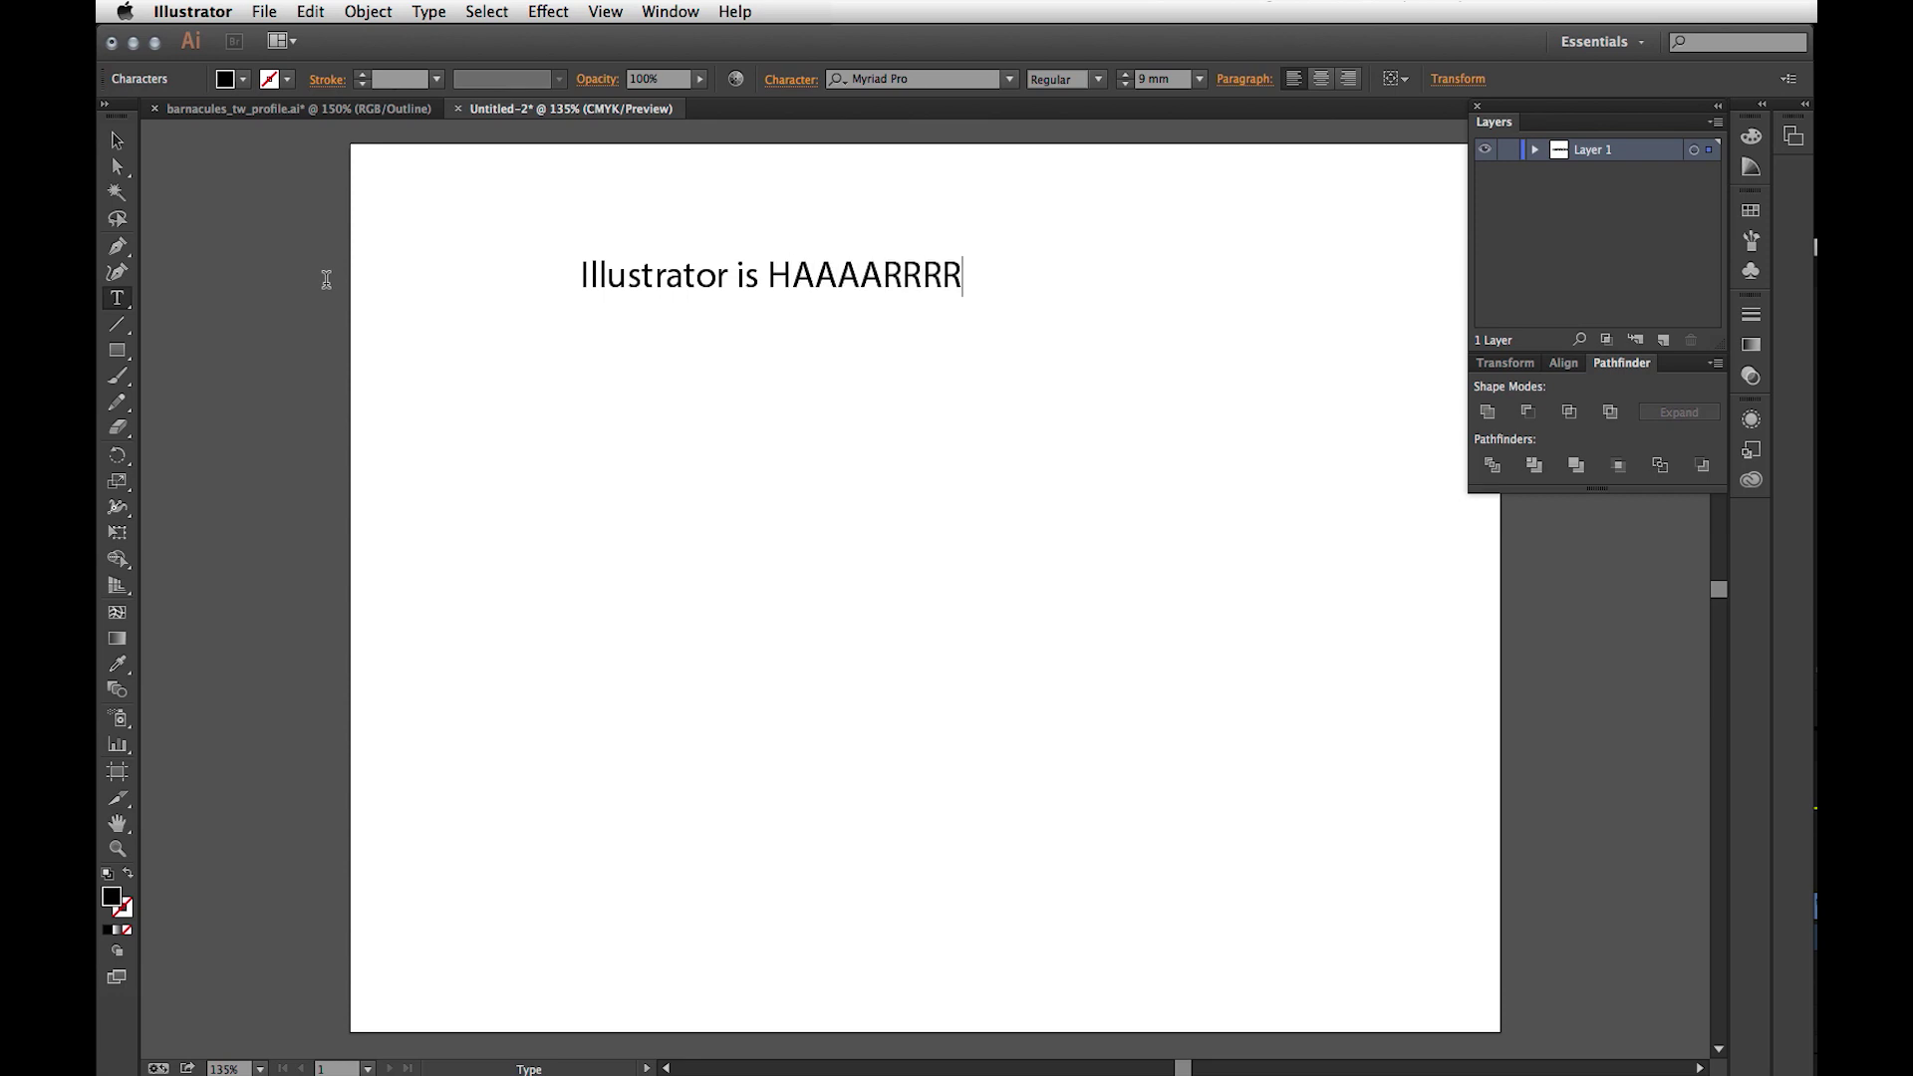
type("D")
key("BackSpace")
key("BackSpace")
key("BackSpace")
key("BackSpace")
key("BackSpace")
key("BackSpace")
key("BackSpace")
key("BackSpace")
key("BackSpace")
key("BackSpace")
key("BackSpace")
key("BackSpace")
key("BackSpace")
key("BackSpace")
key("BackSpace")
key("BackSpace")
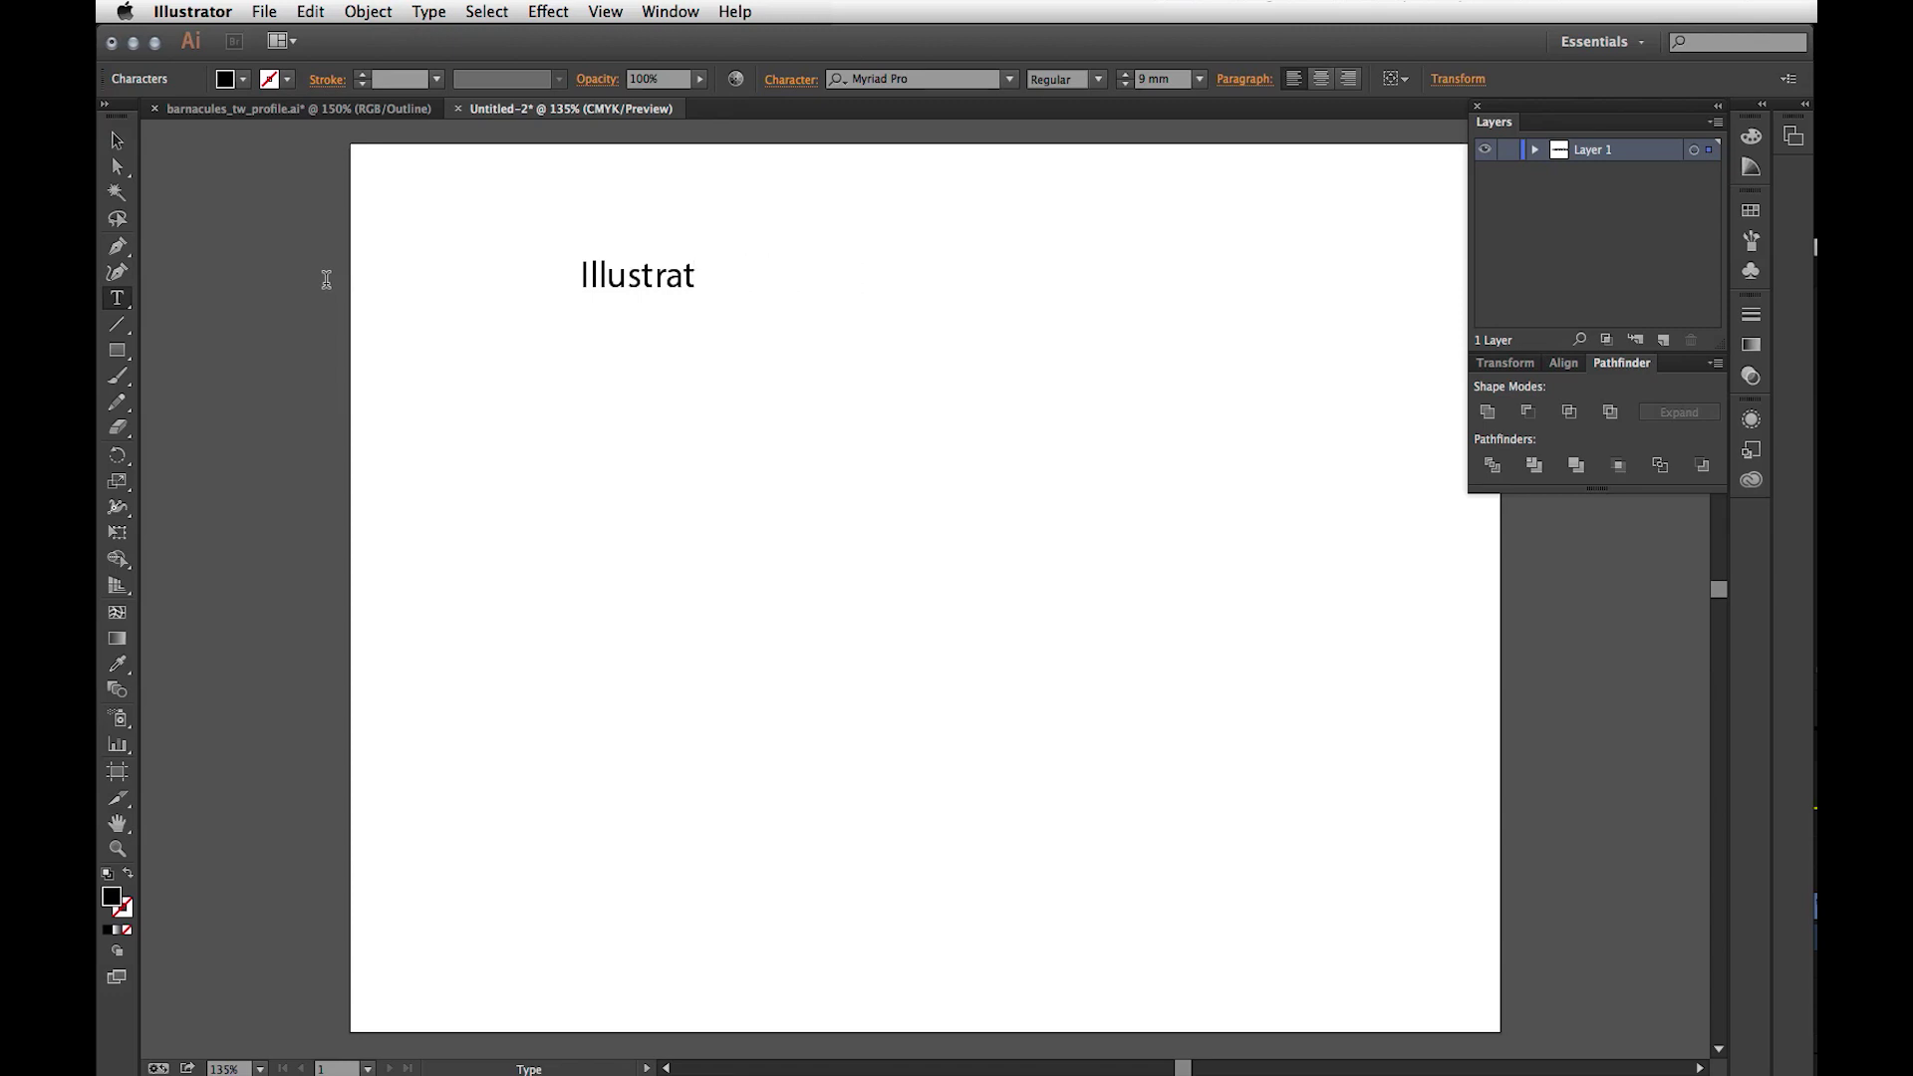
key("BackSpace")
key("BackSpace")
key("BackSpace")
key("BackSpace")
key("BackSpace")
key("BackSpace")
key("BackSpace")
key("BackSpace")
key("BackSpace")
type("Don't Give Up")
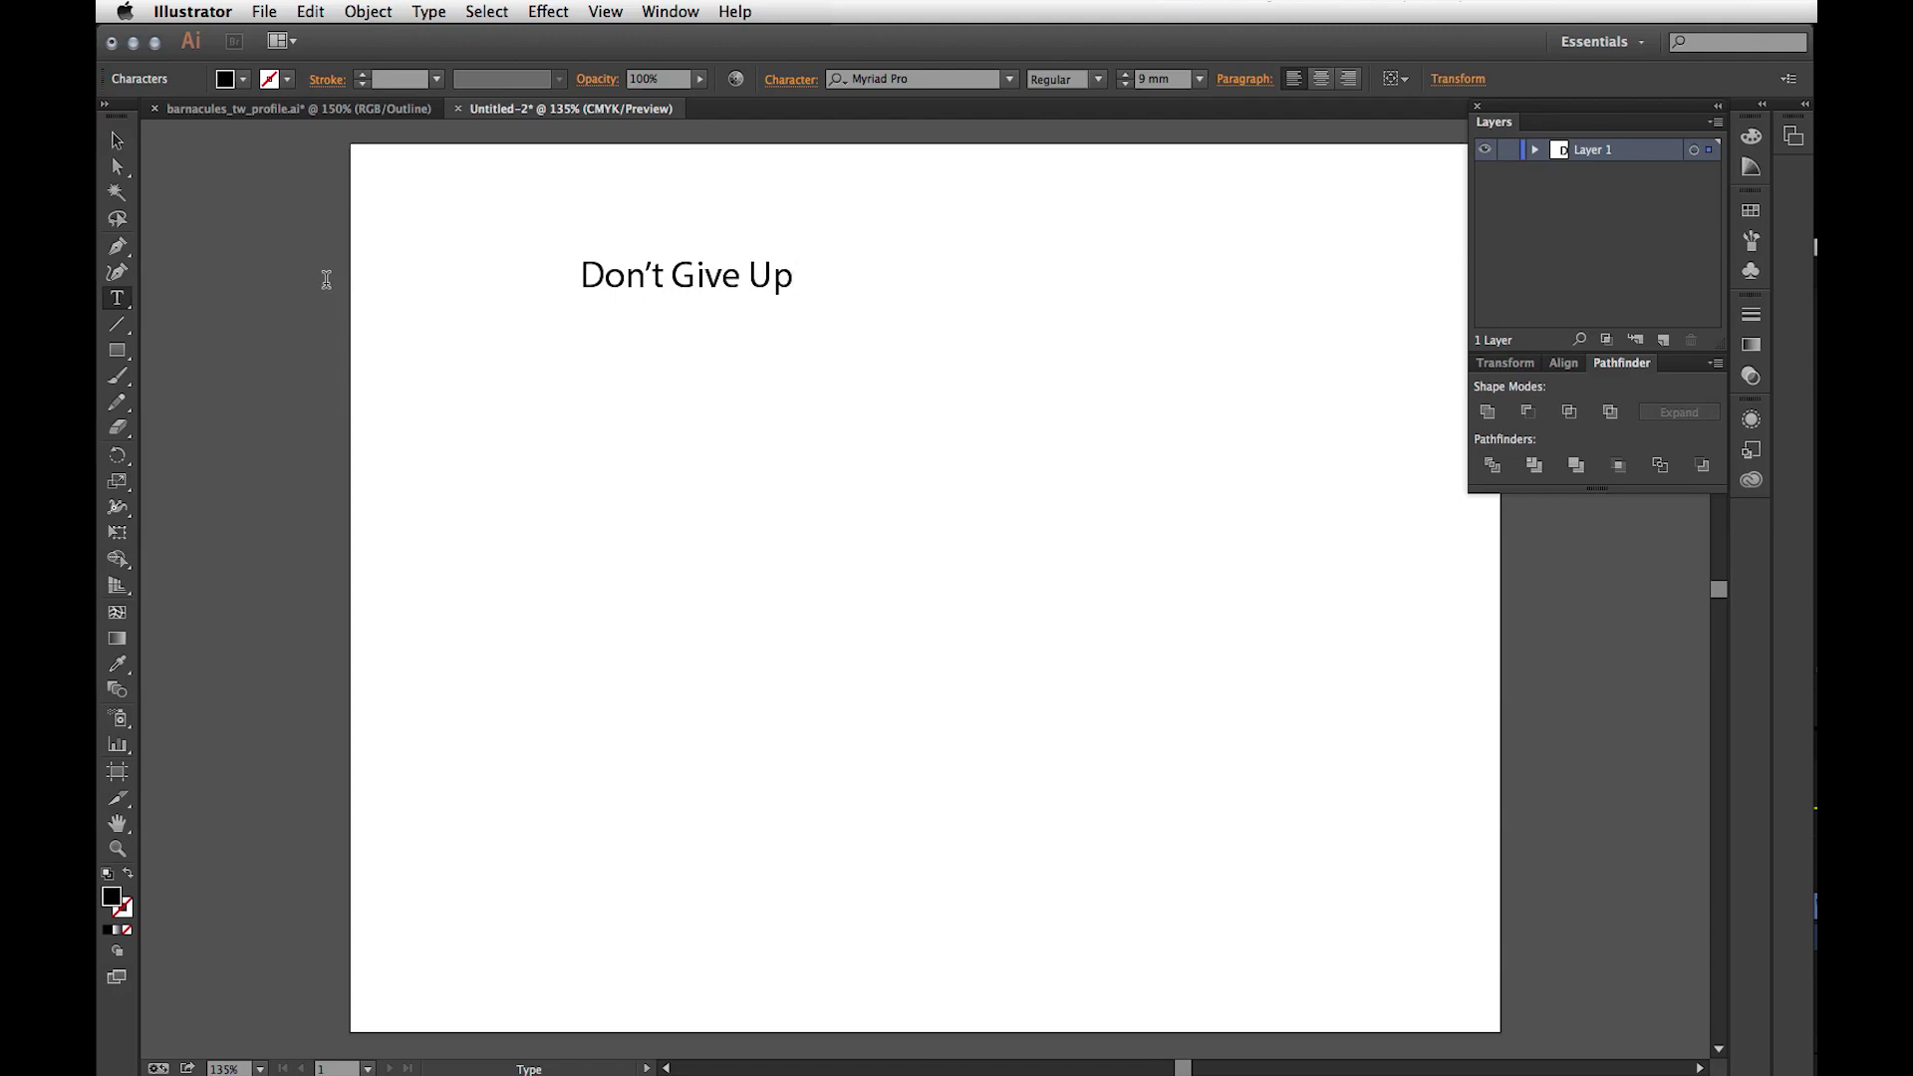
Step: Erase the 'Don't Give Up' text completely
key("Left")
key("BackSpace")
key("BackSpace")
key("BackSpace")
key("BackSpace")
key("BackSpace")
key("BackSpace")
key("BackSpace")
key("BackSpace")
key("BackSpace")
key("BackSpace")
key("BackSpace")
key("BackSpace")
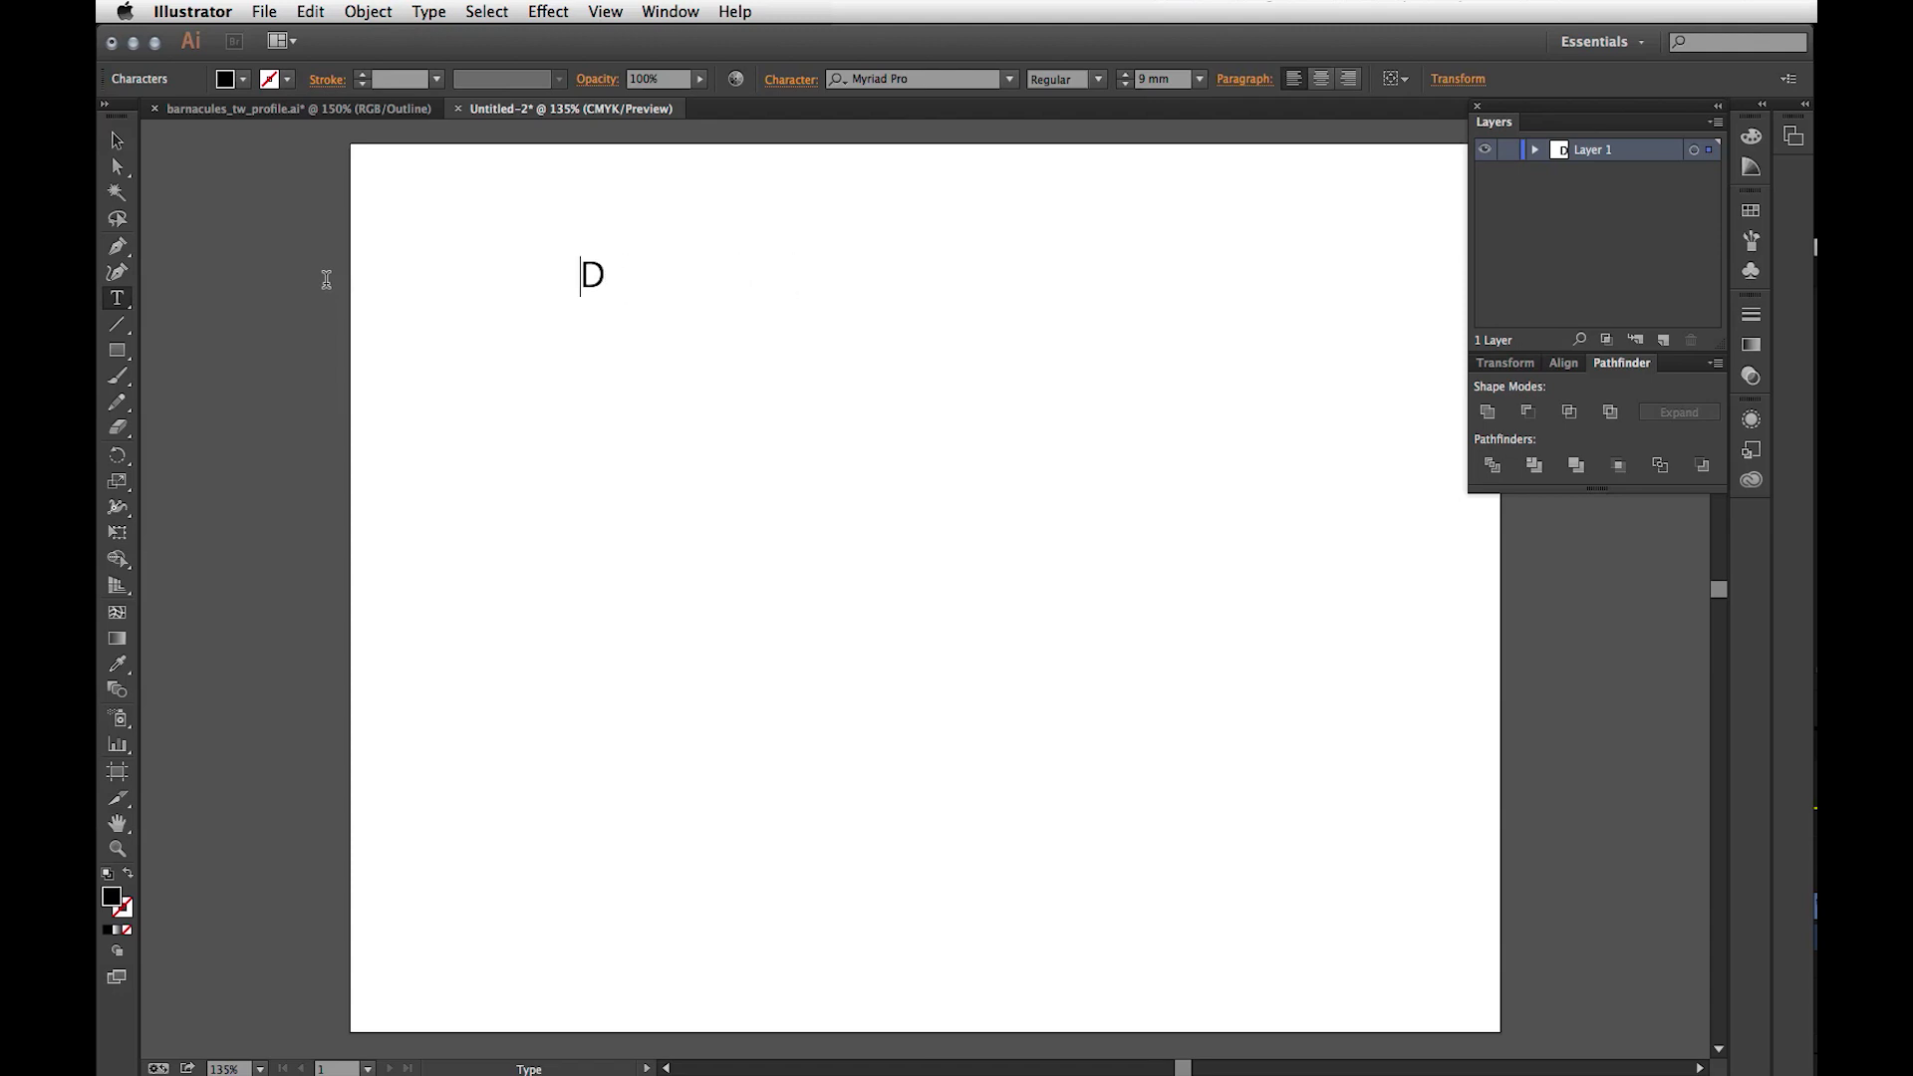
key("Delete")
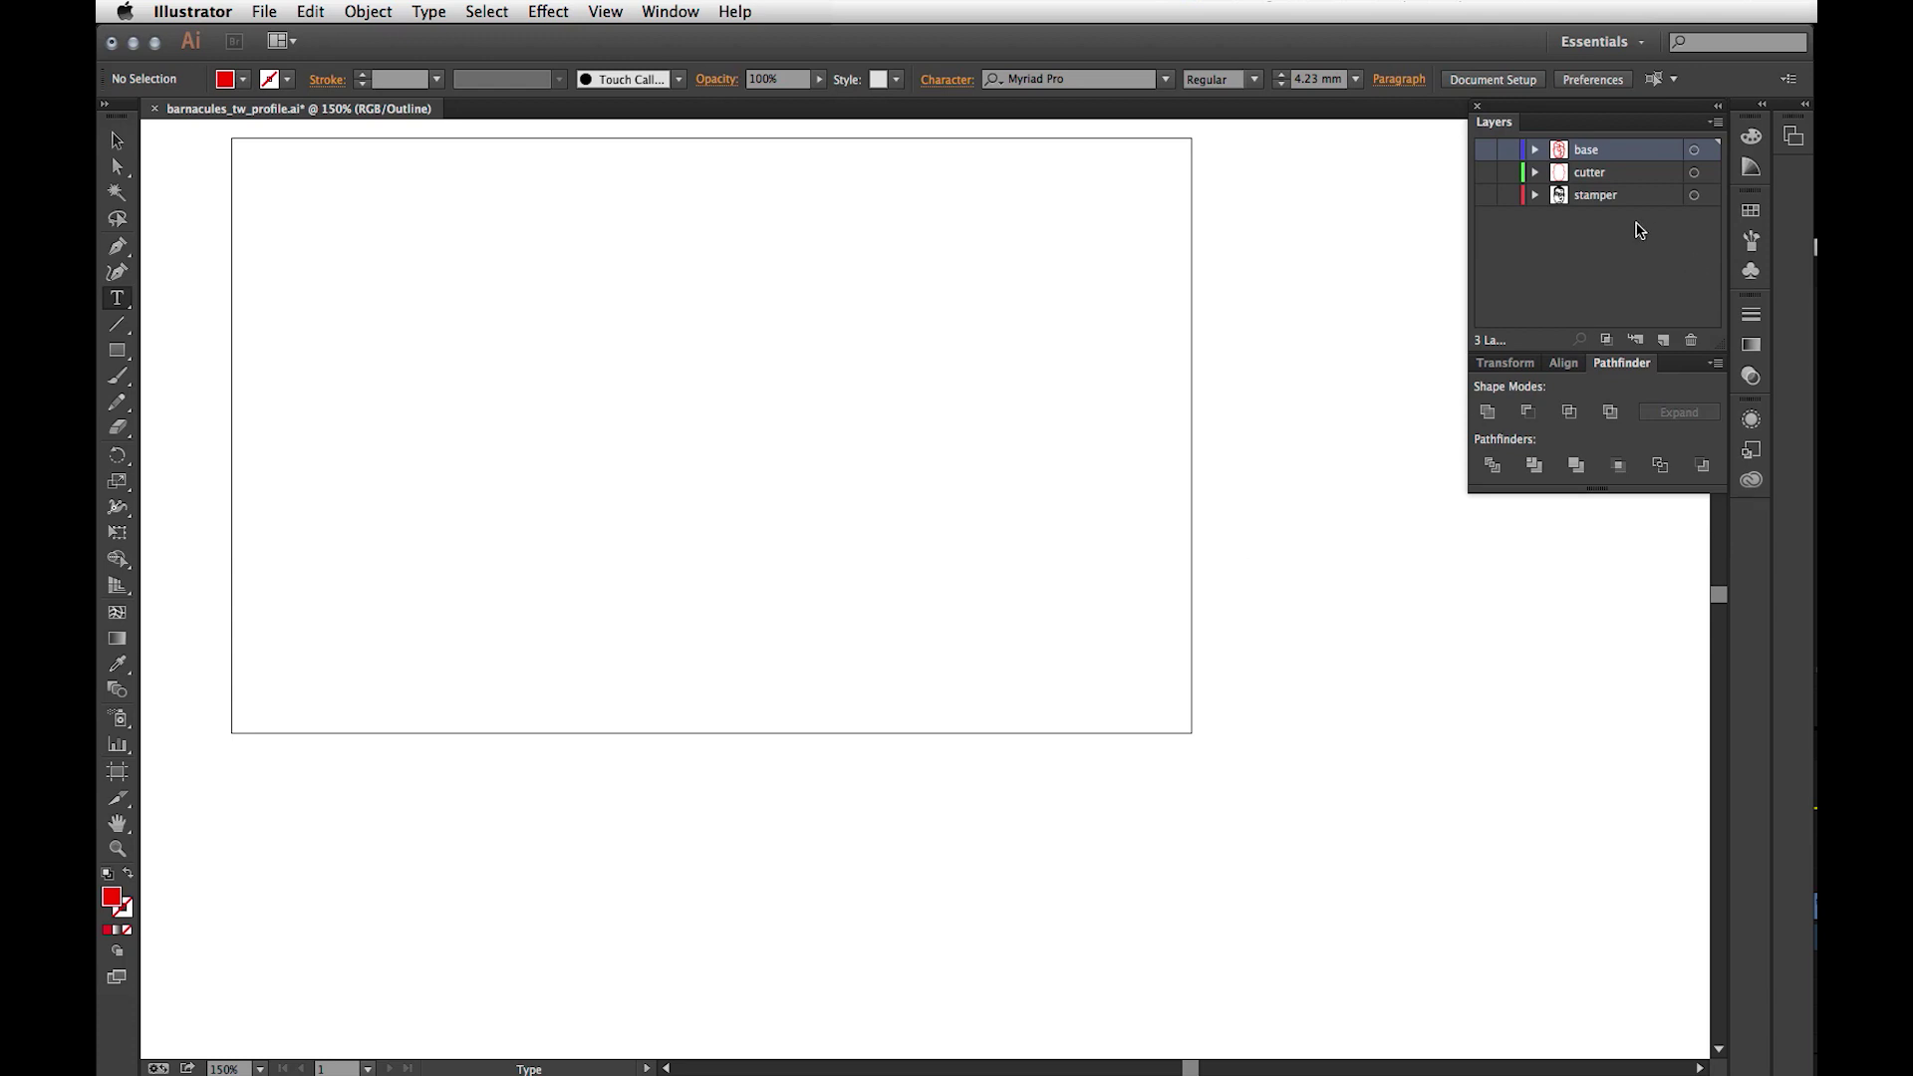
Step: Turn on the stamper layer, switch to full Preview, and centre the face artwork
left_click(1512, 202)
left_click(1487, 198)
key("super+y")
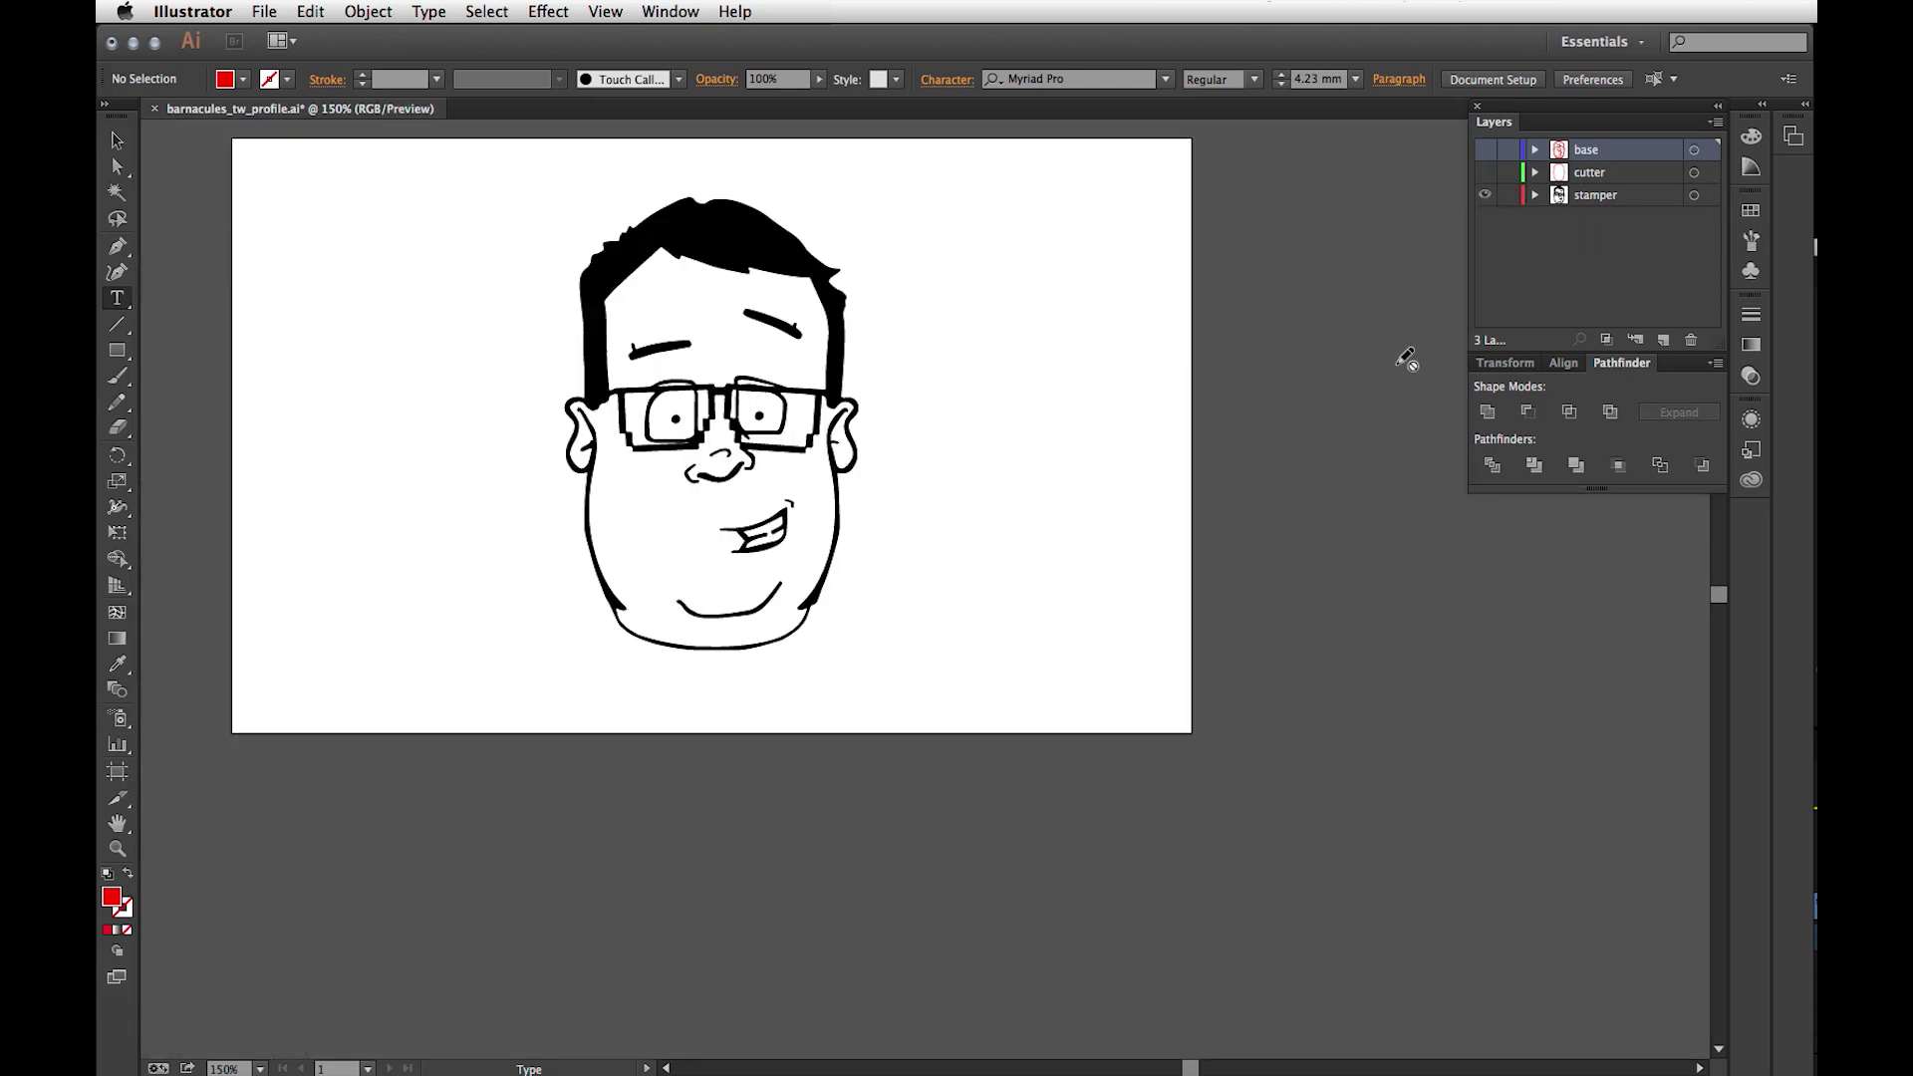
left_click_drag(732, 413, 782, 489)
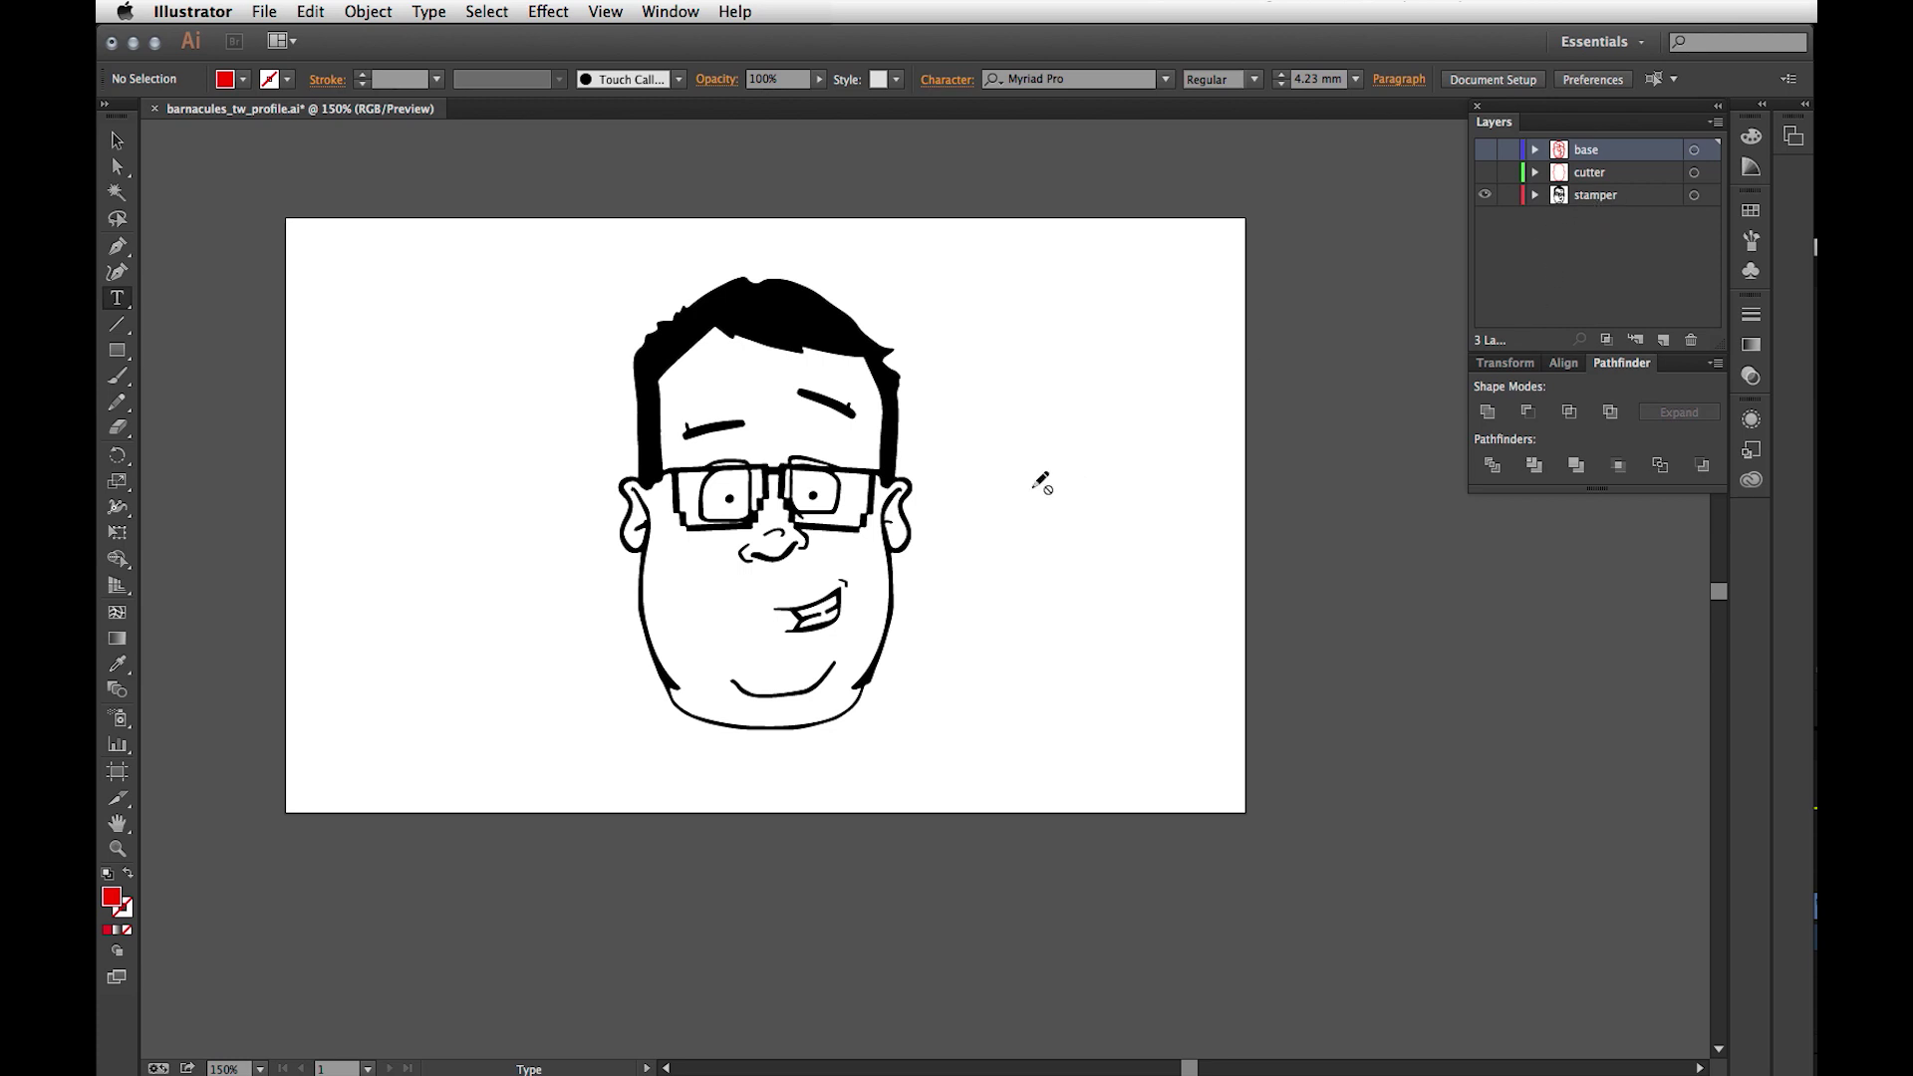
Step: Show the cutter layer's outline around the face
left_click_drag(816, 453, 841, 460)
left_click(1485, 175)
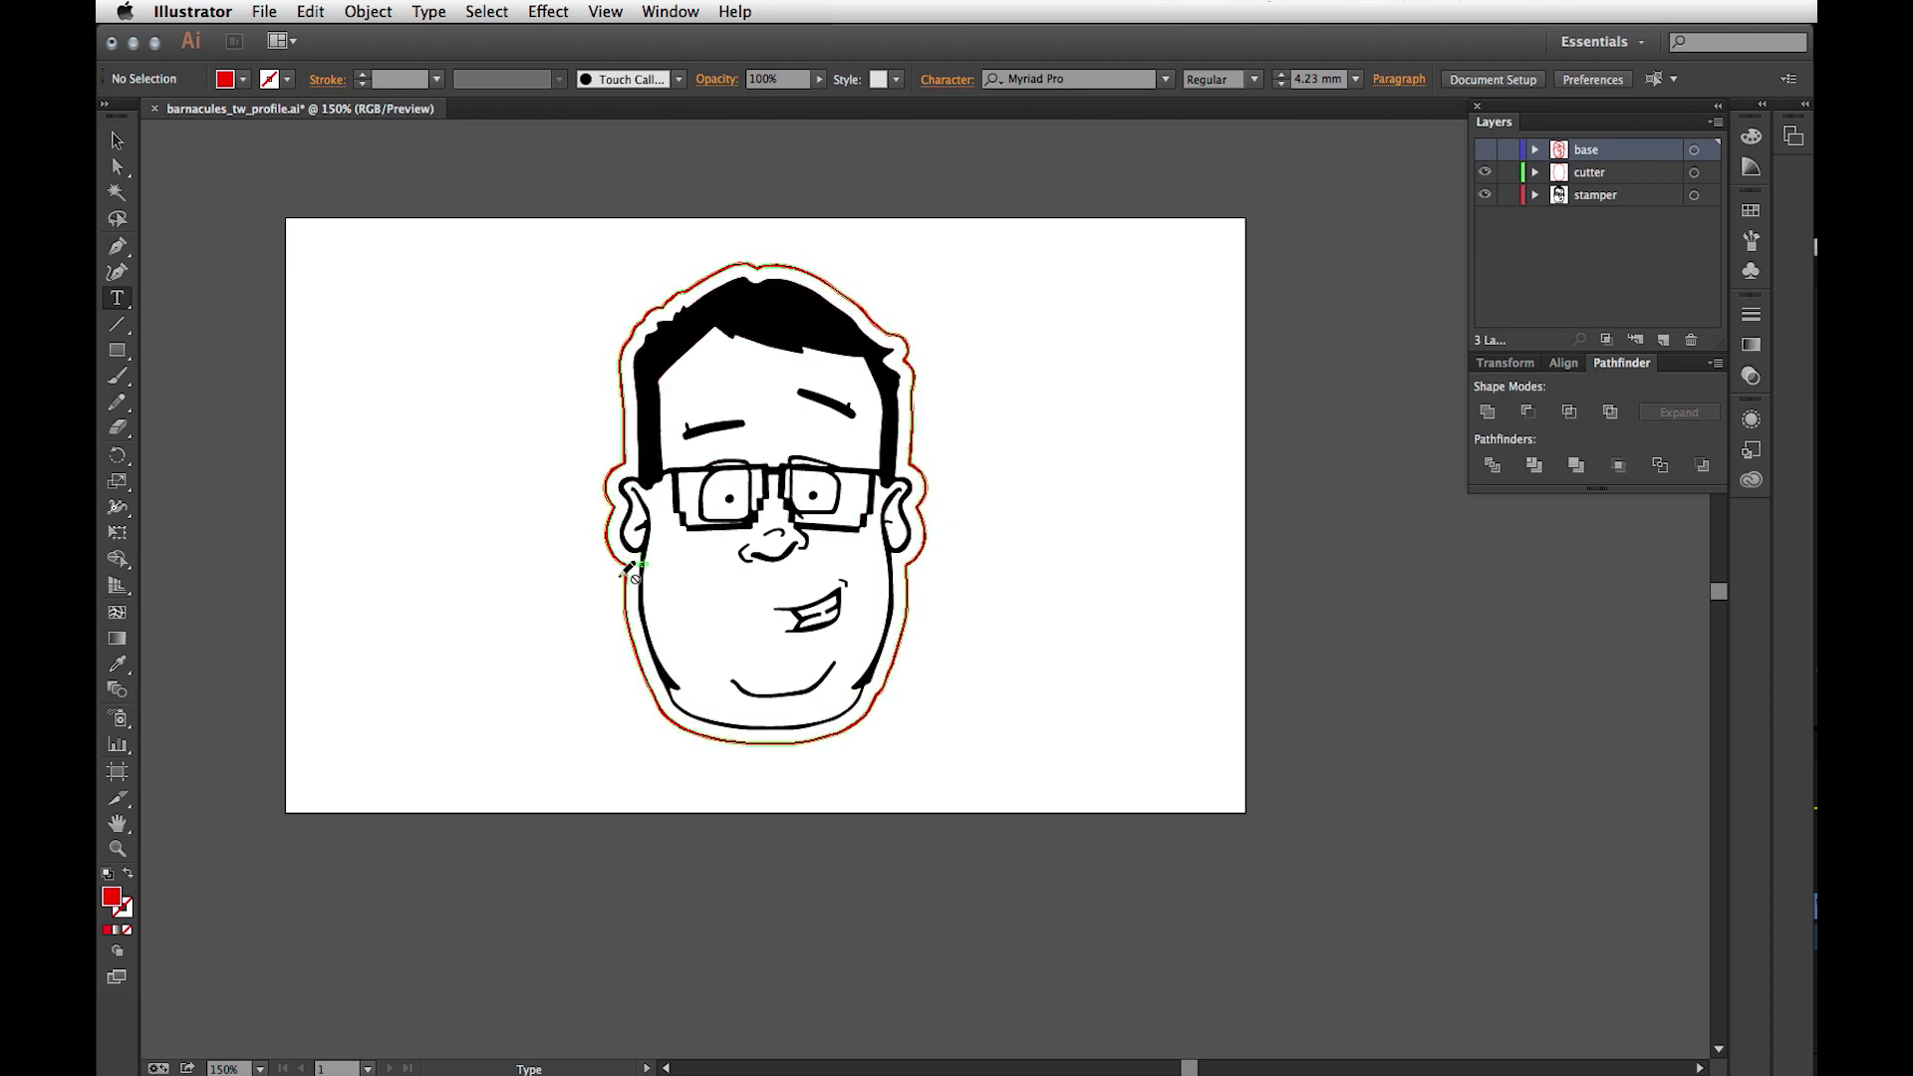
mouse_move(630, 571)
left_mouse_down()
mouse_move(671, 709)
mouse_move(737, 742)
left_mouse_up()
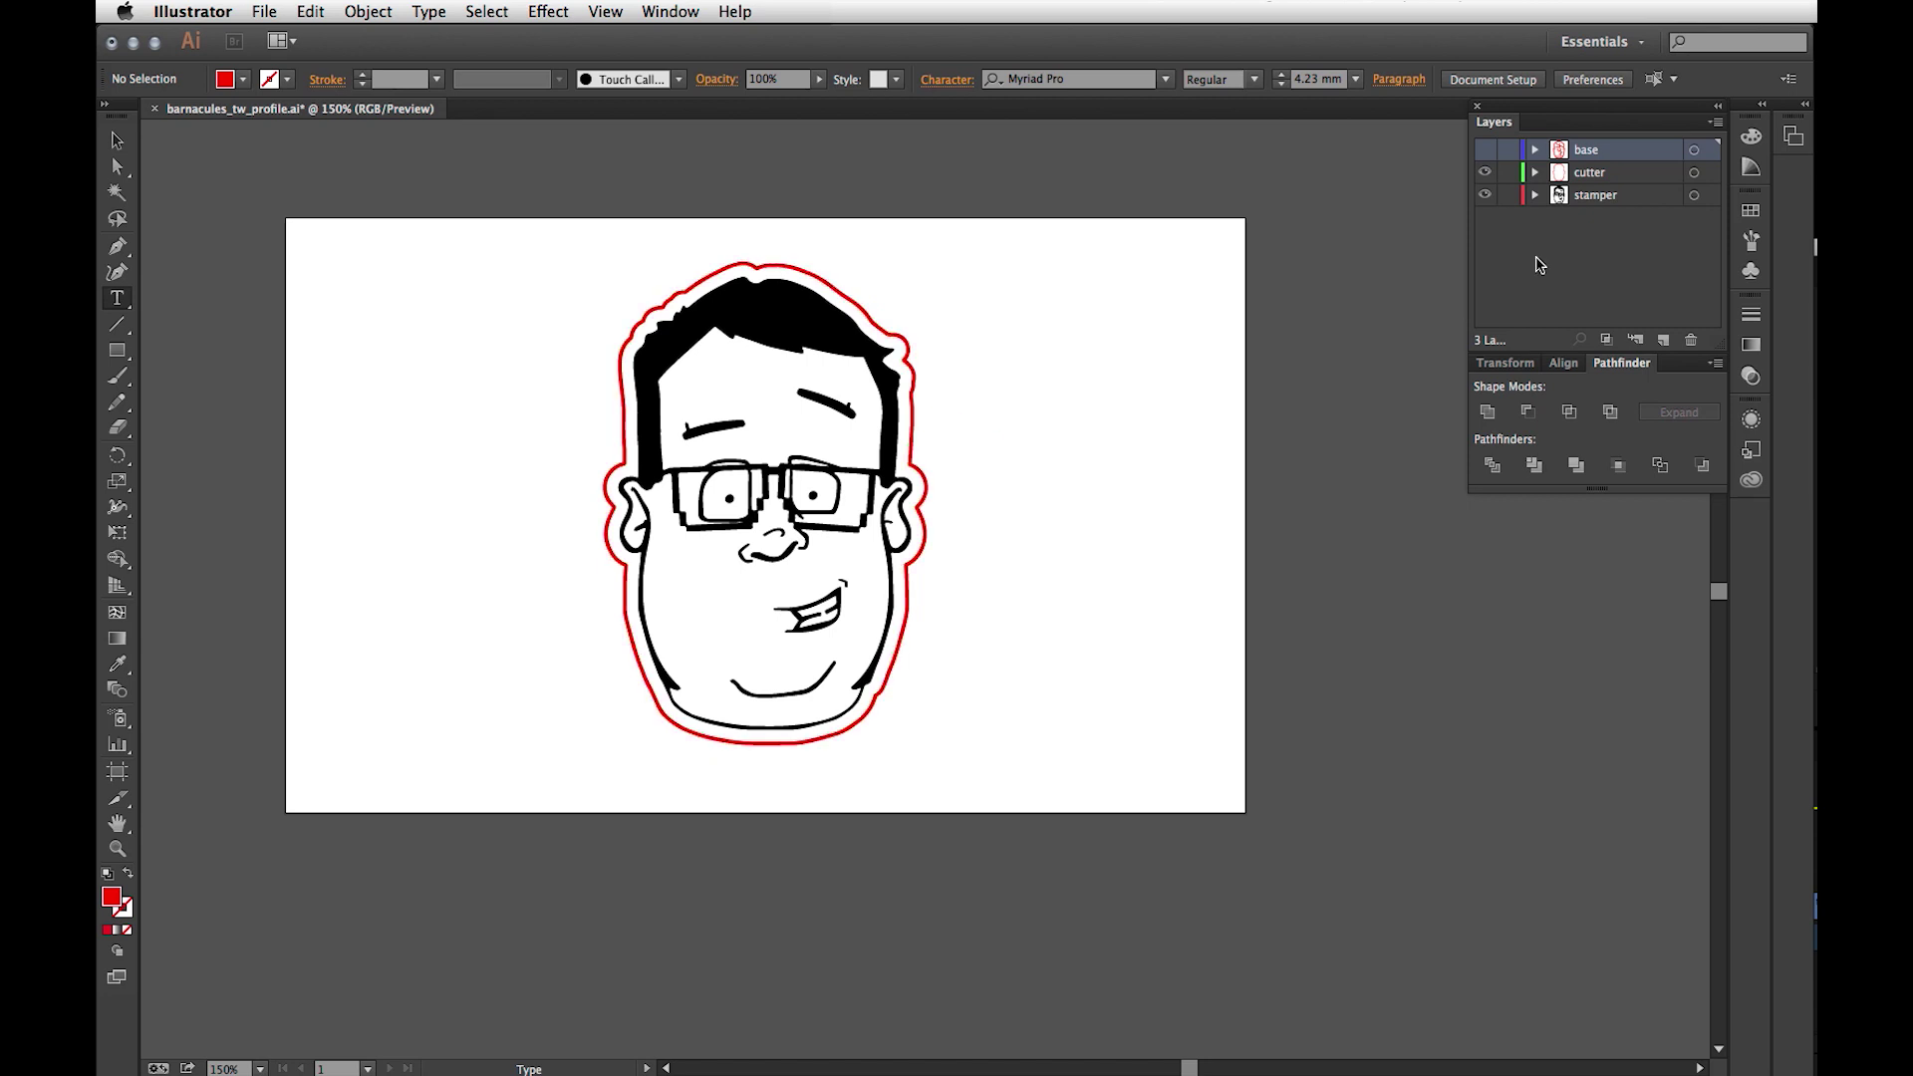
Step: Show the base layer's red strokes, toggling it off and on to compare, then switch to Photoshop
left_click(1485, 154)
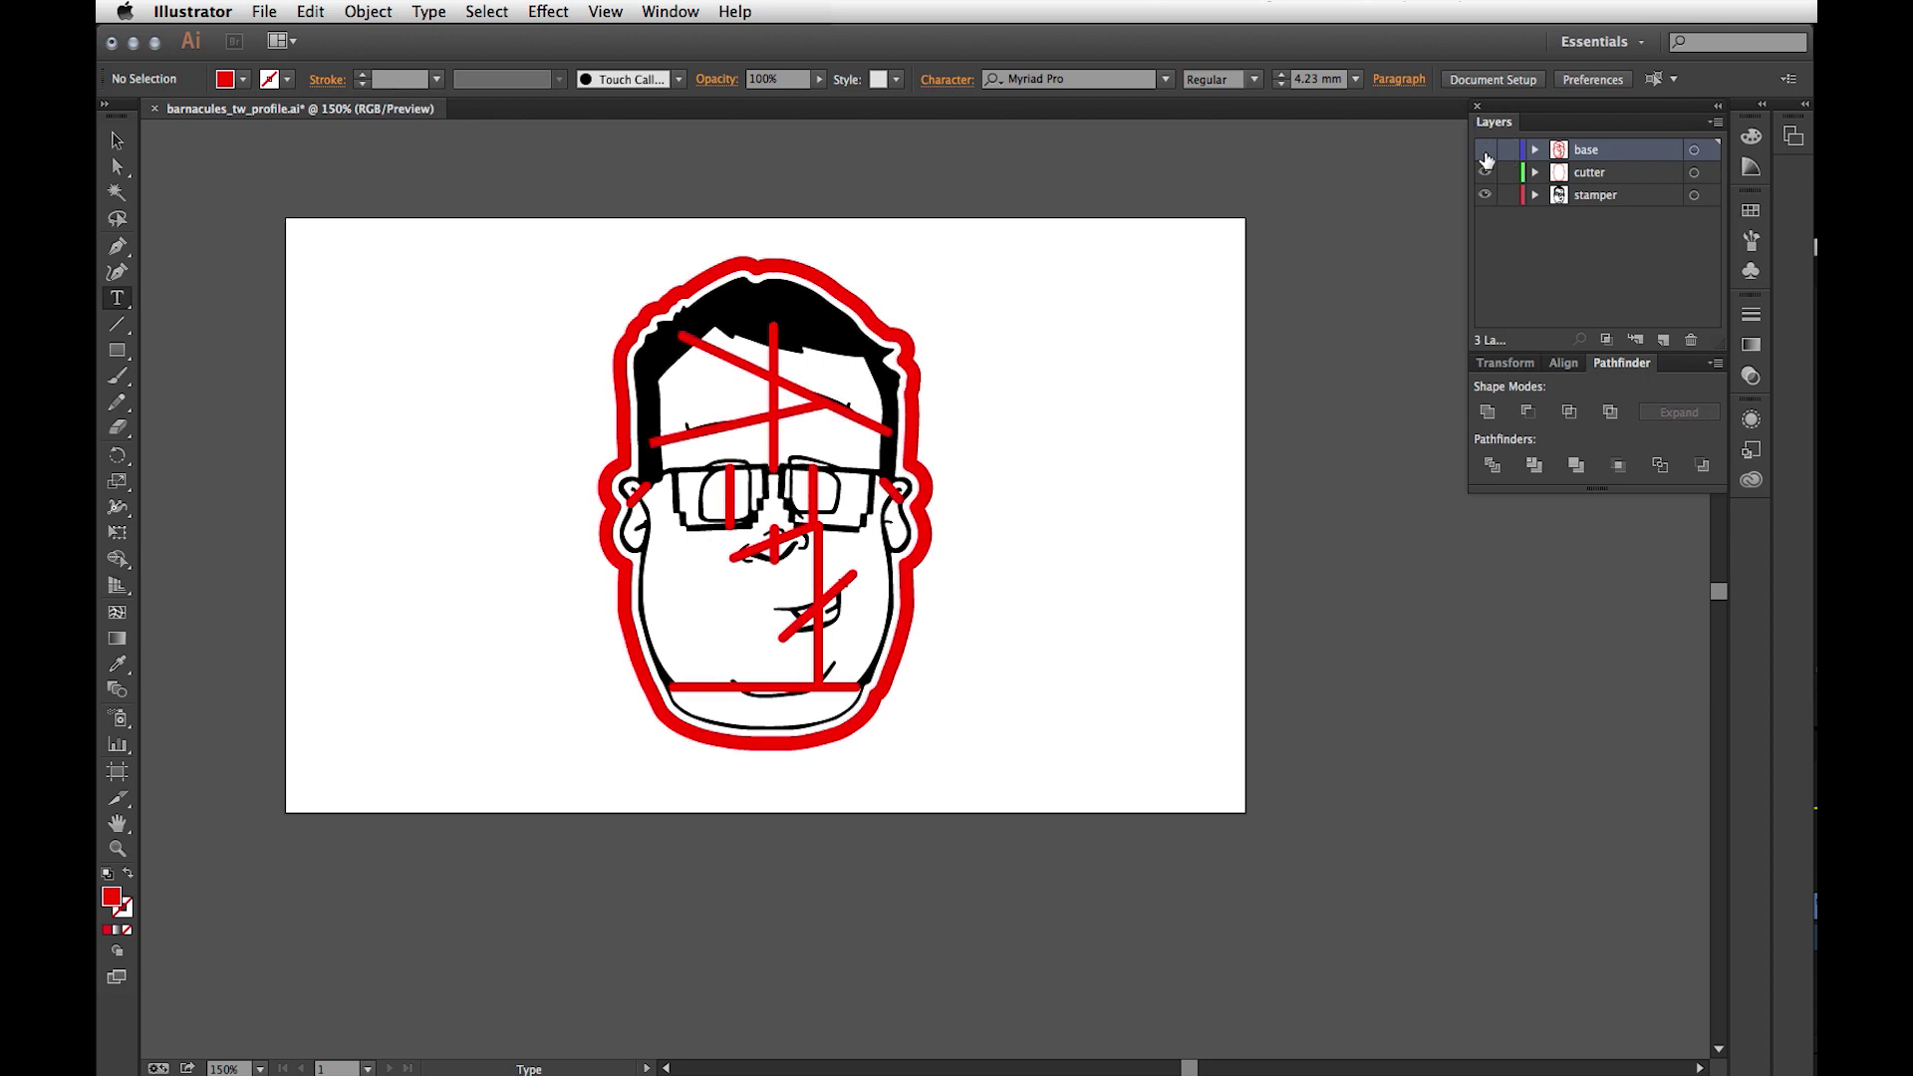
left_click(1485, 157)
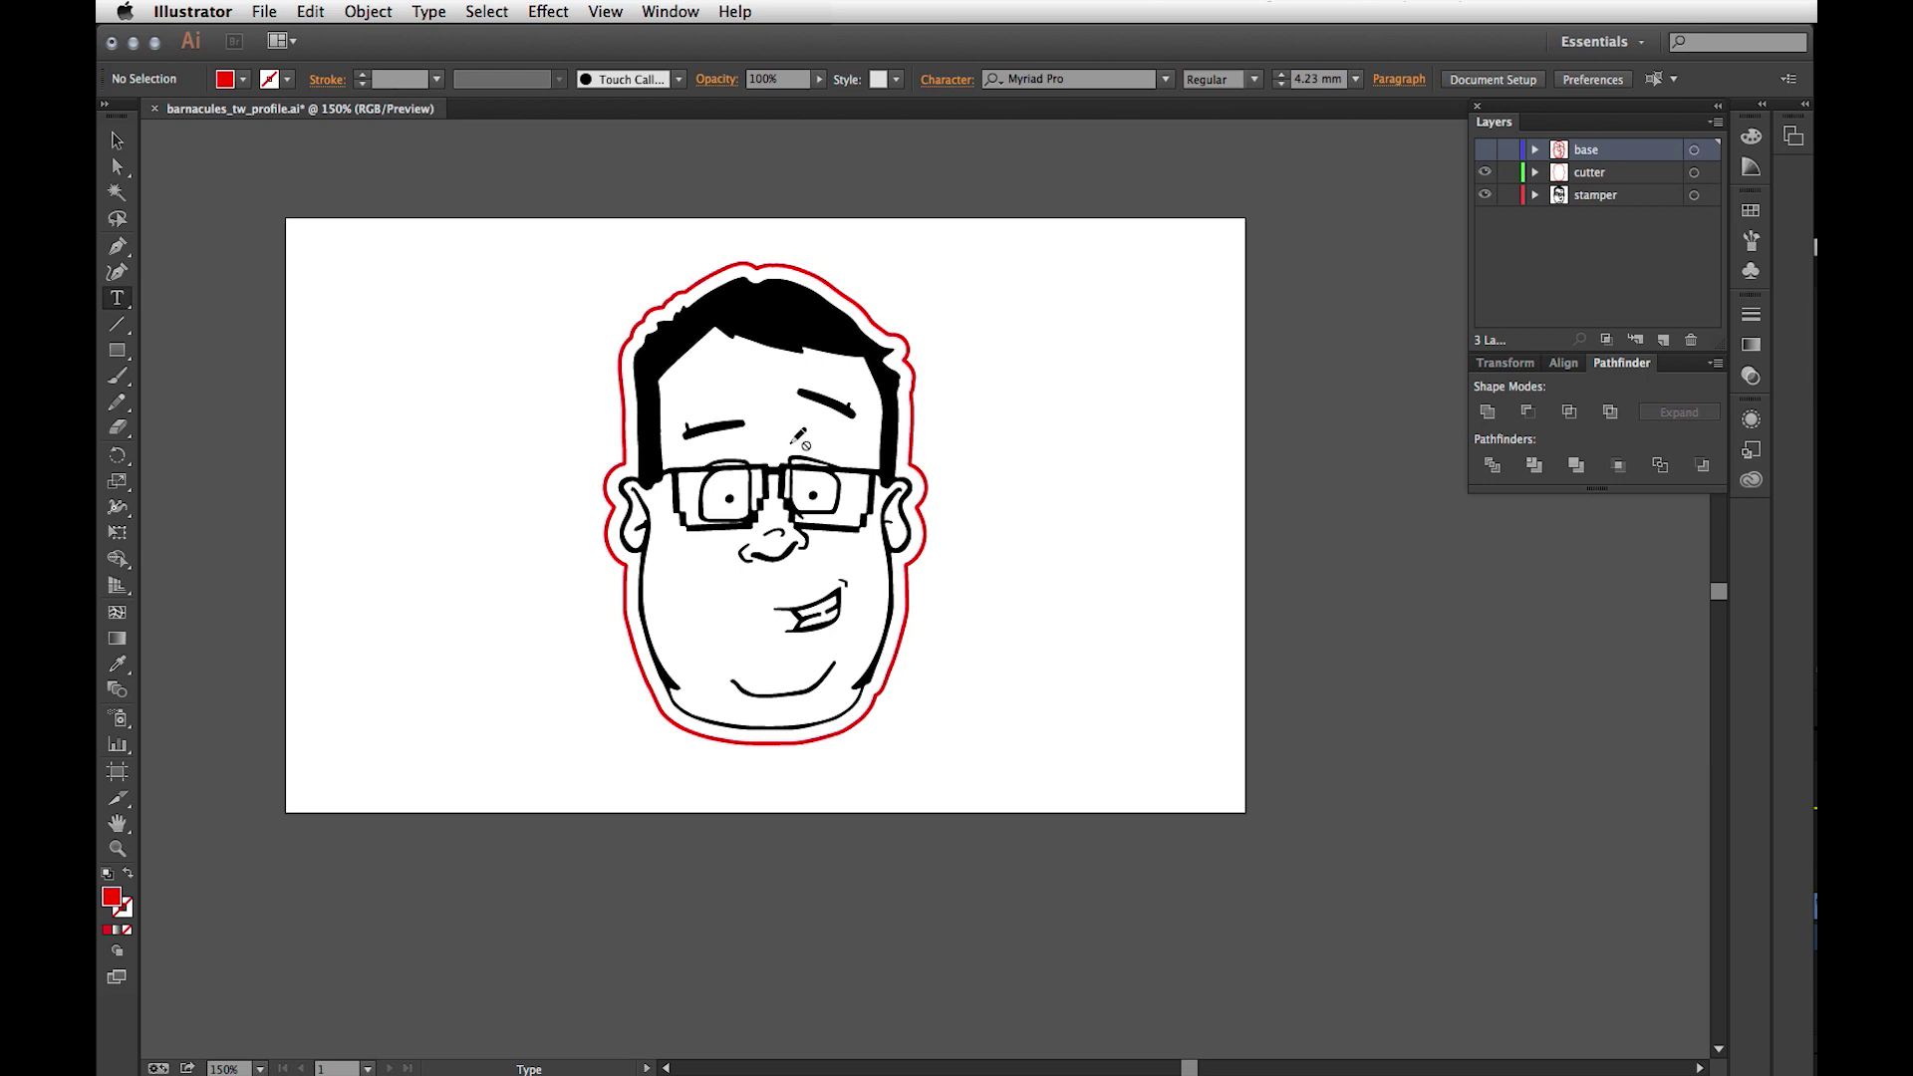
left_click(1484, 149)
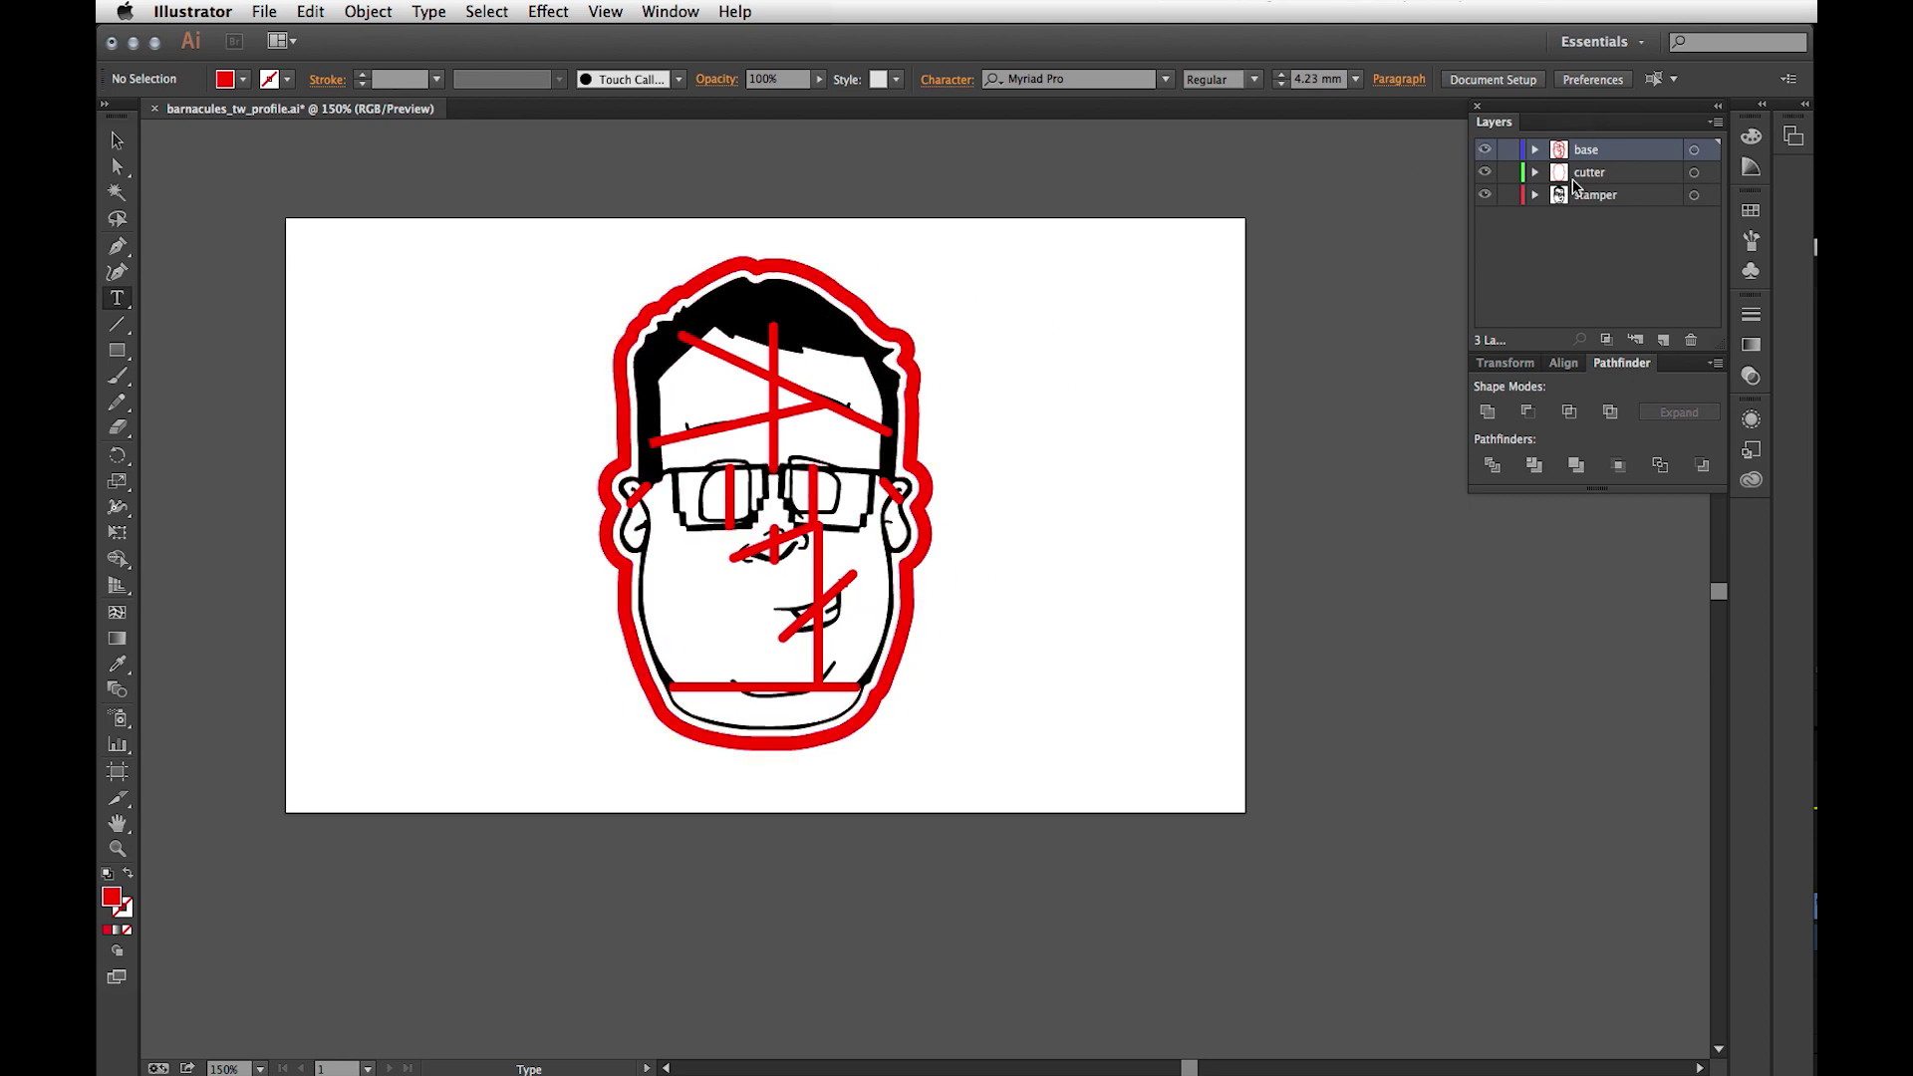
key("super+Tab")
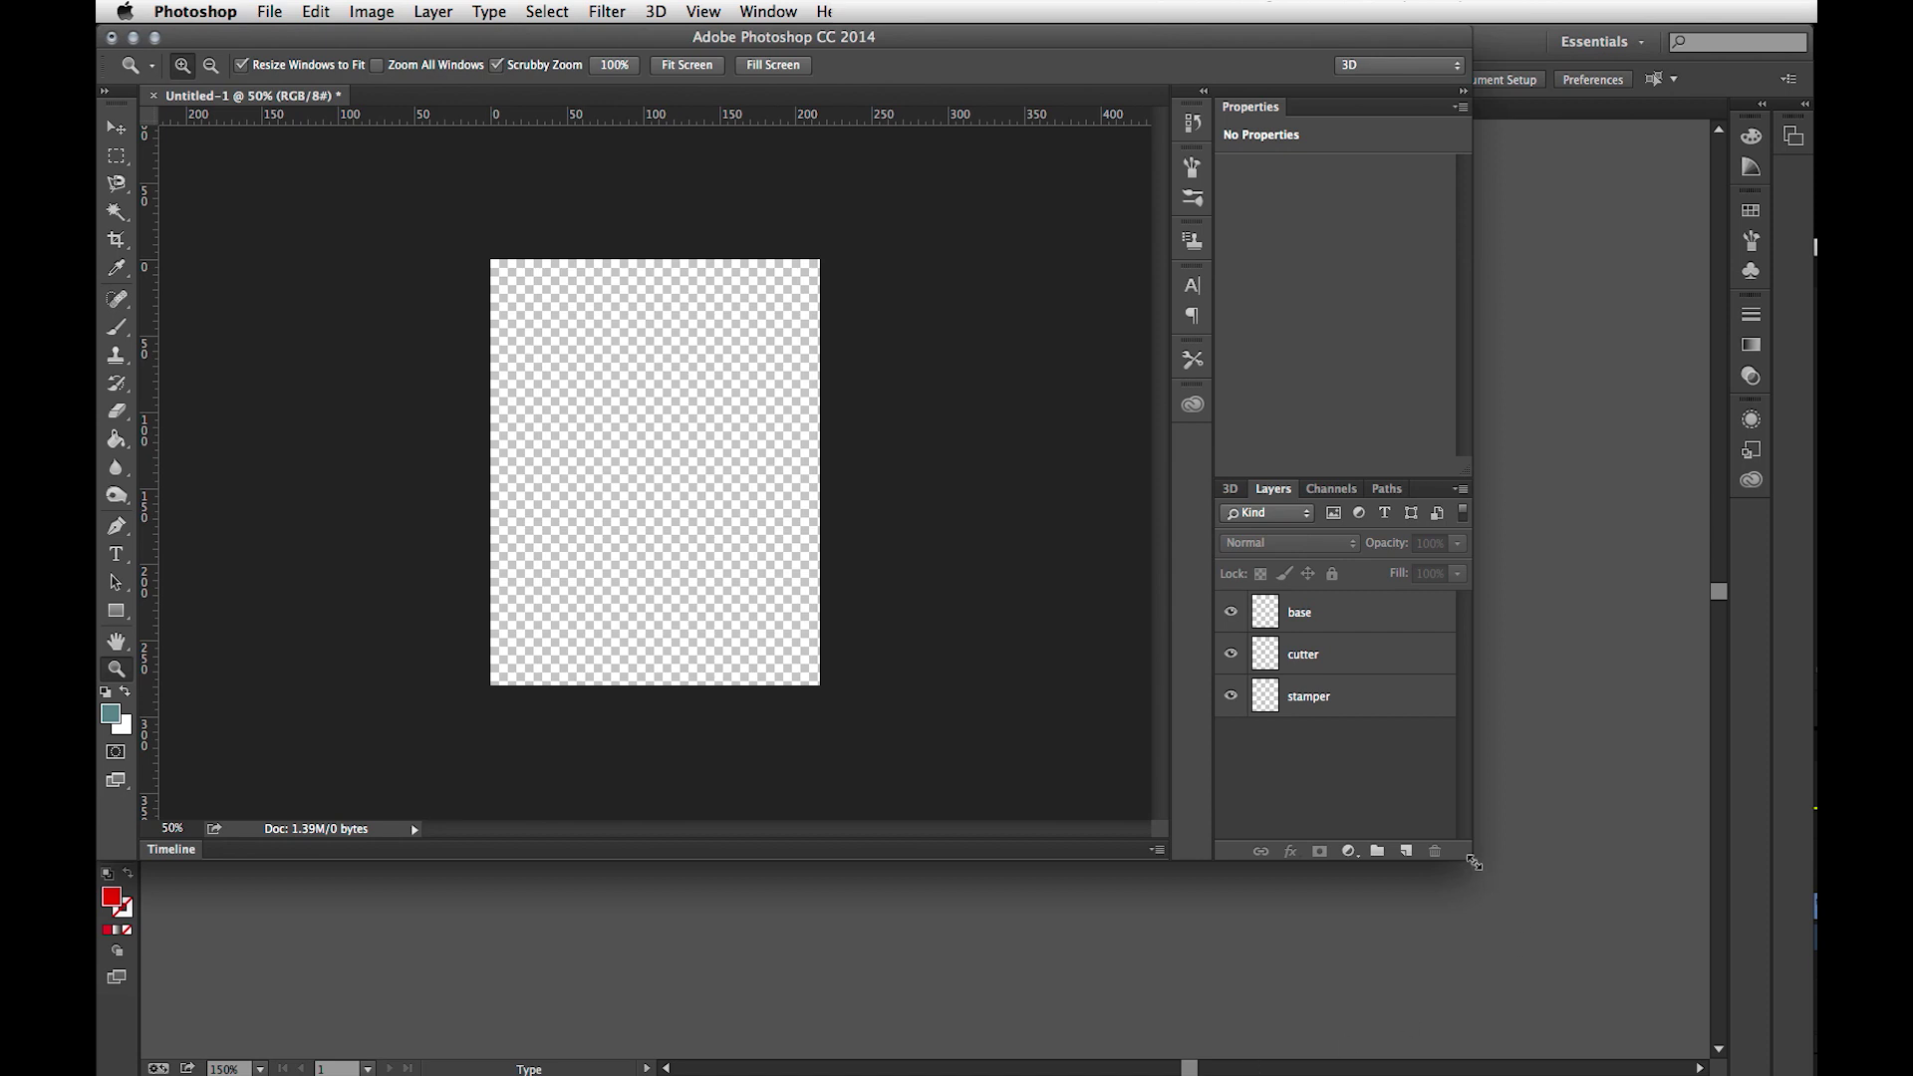
Step: Maximize Photoshop and paste the copied face artwork as a path onto the stamper layer
left_click_drag(1472, 862, 1790, 1058)
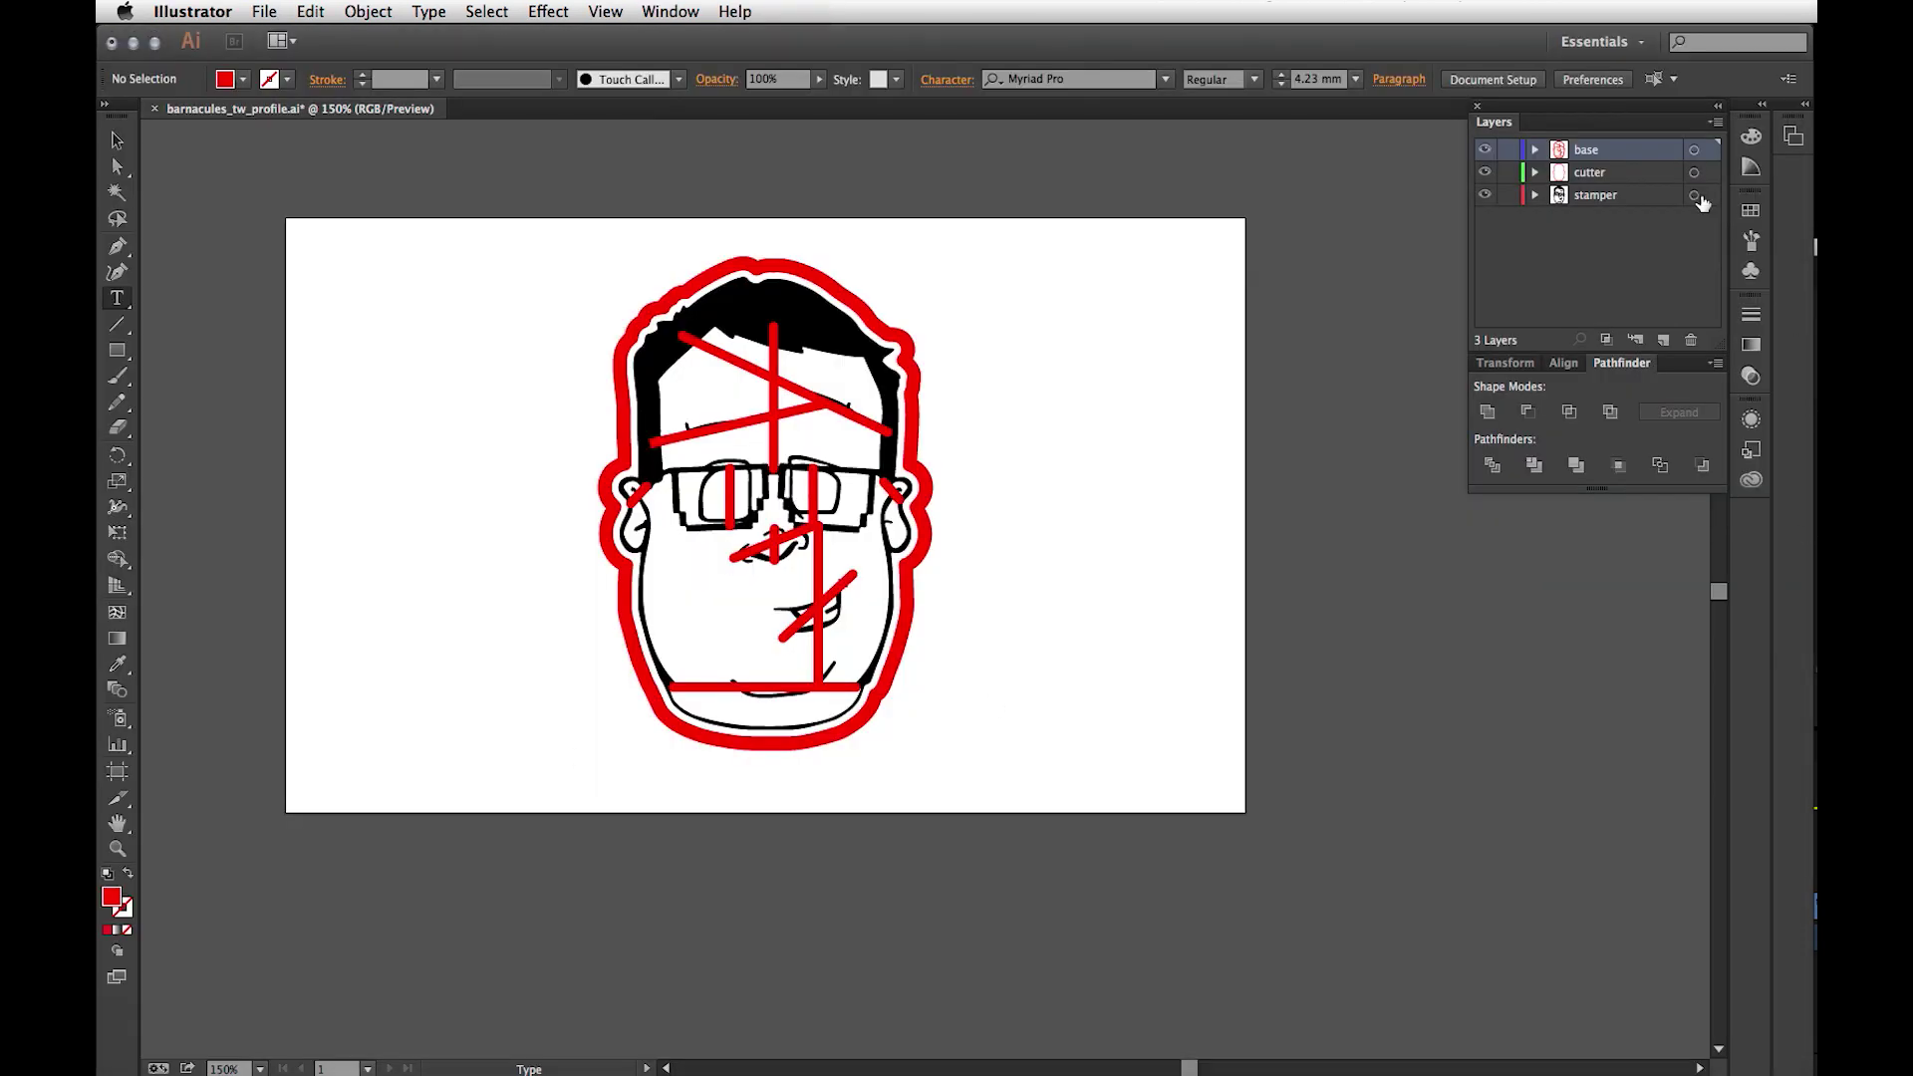
left_click(1694, 195)
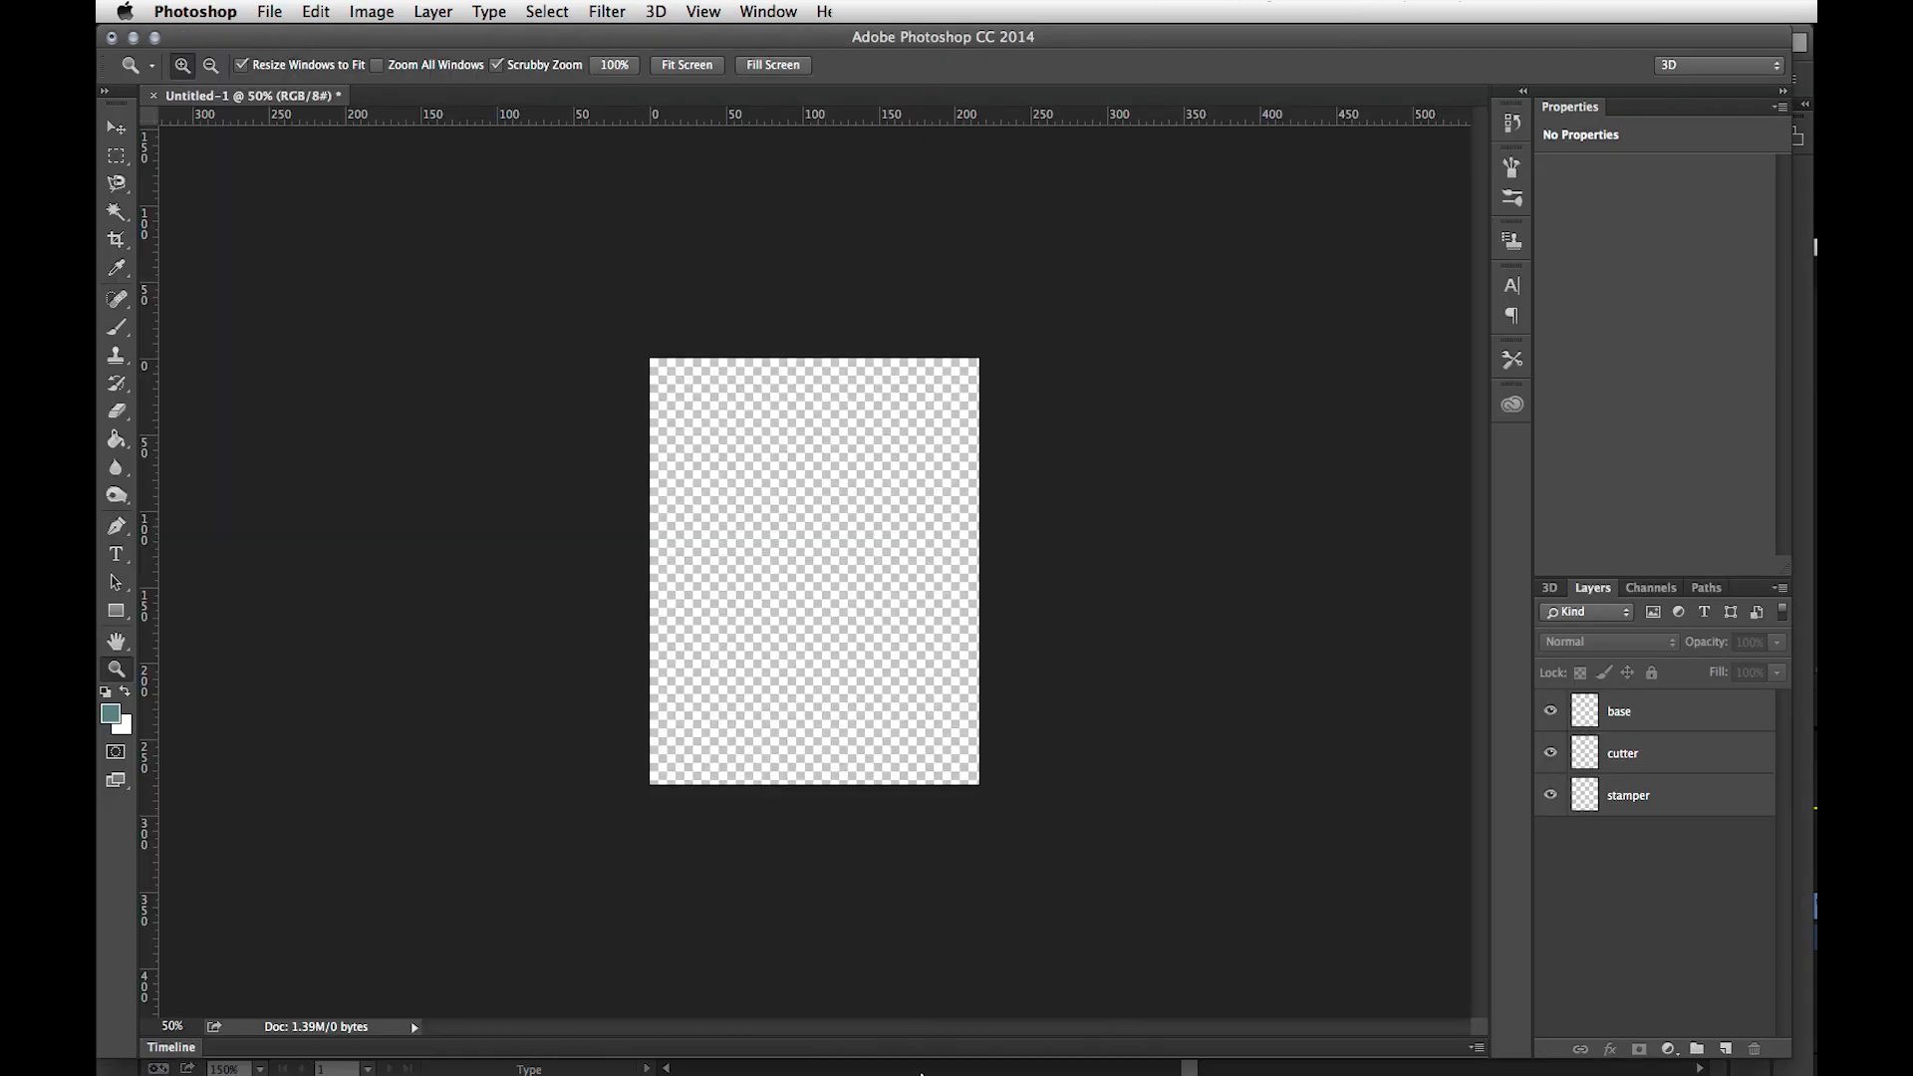
left_click(1670, 807)
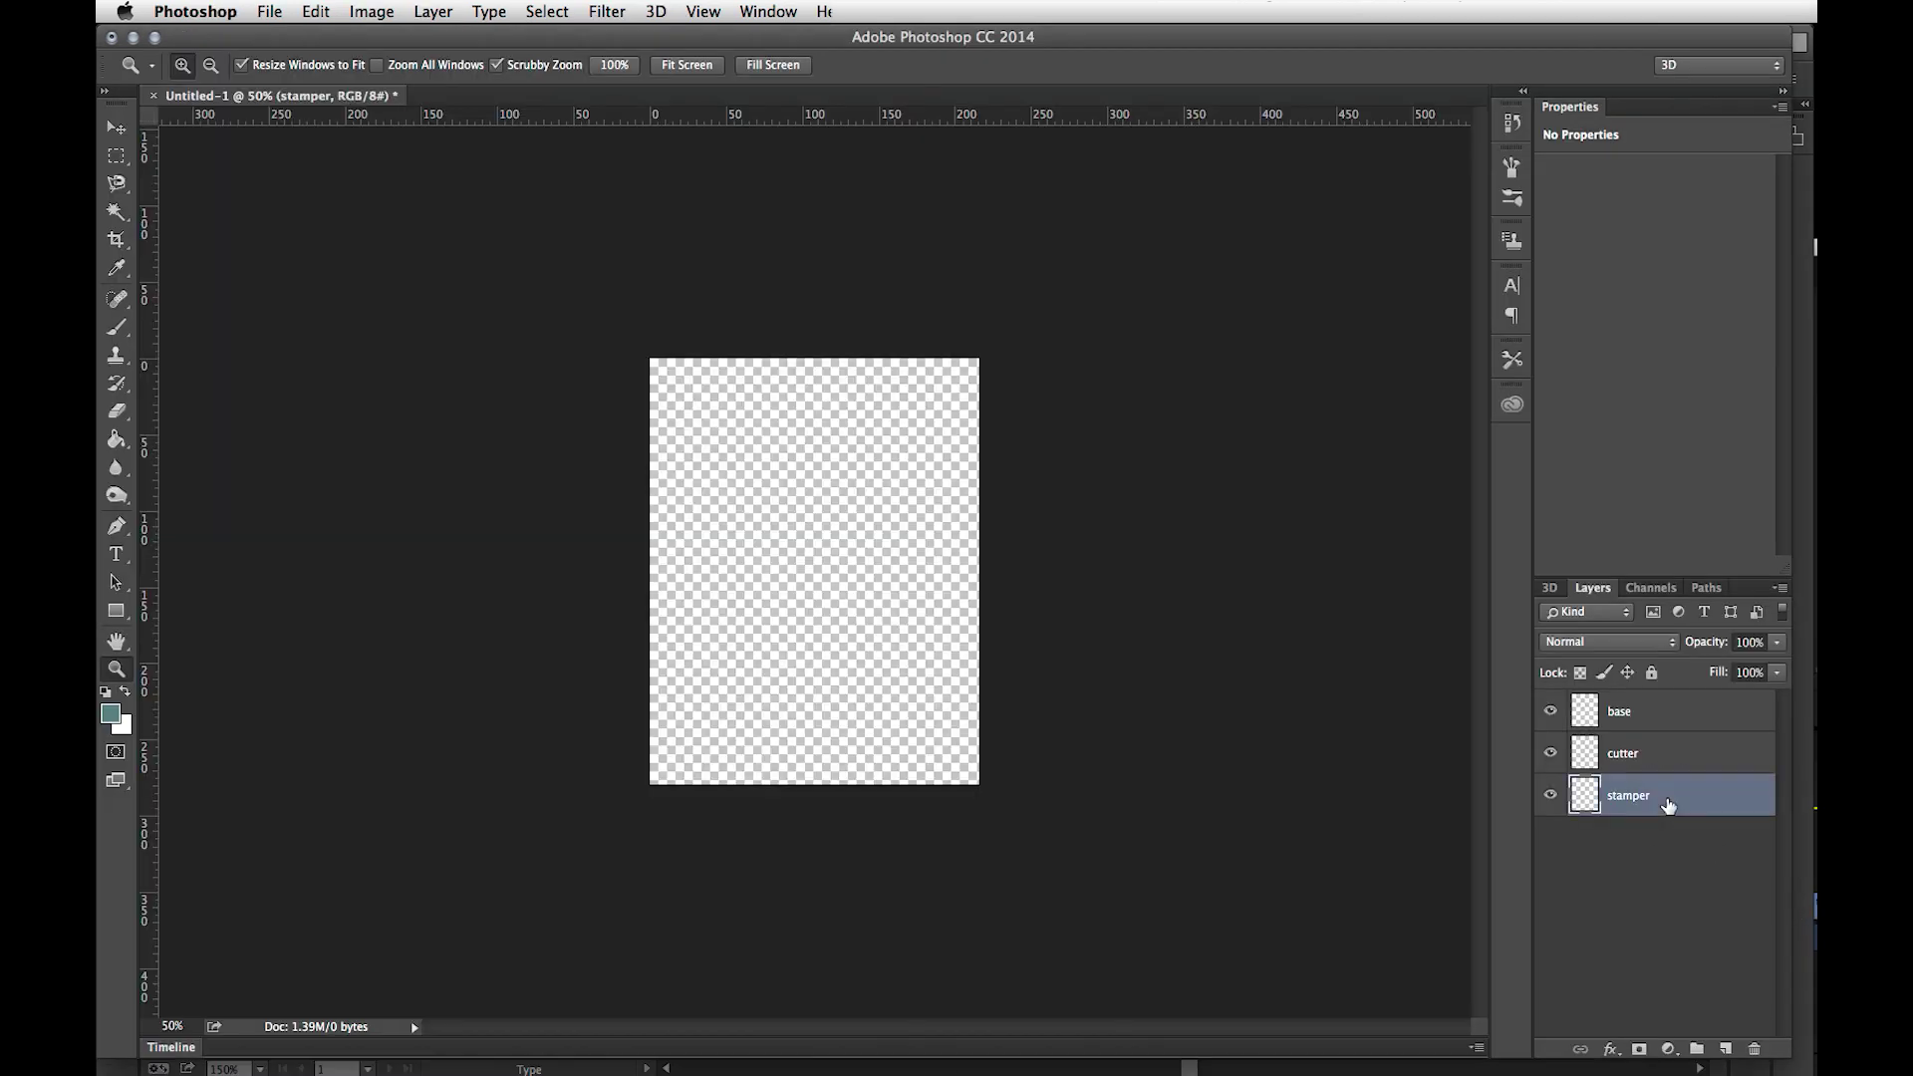
key("super+v")
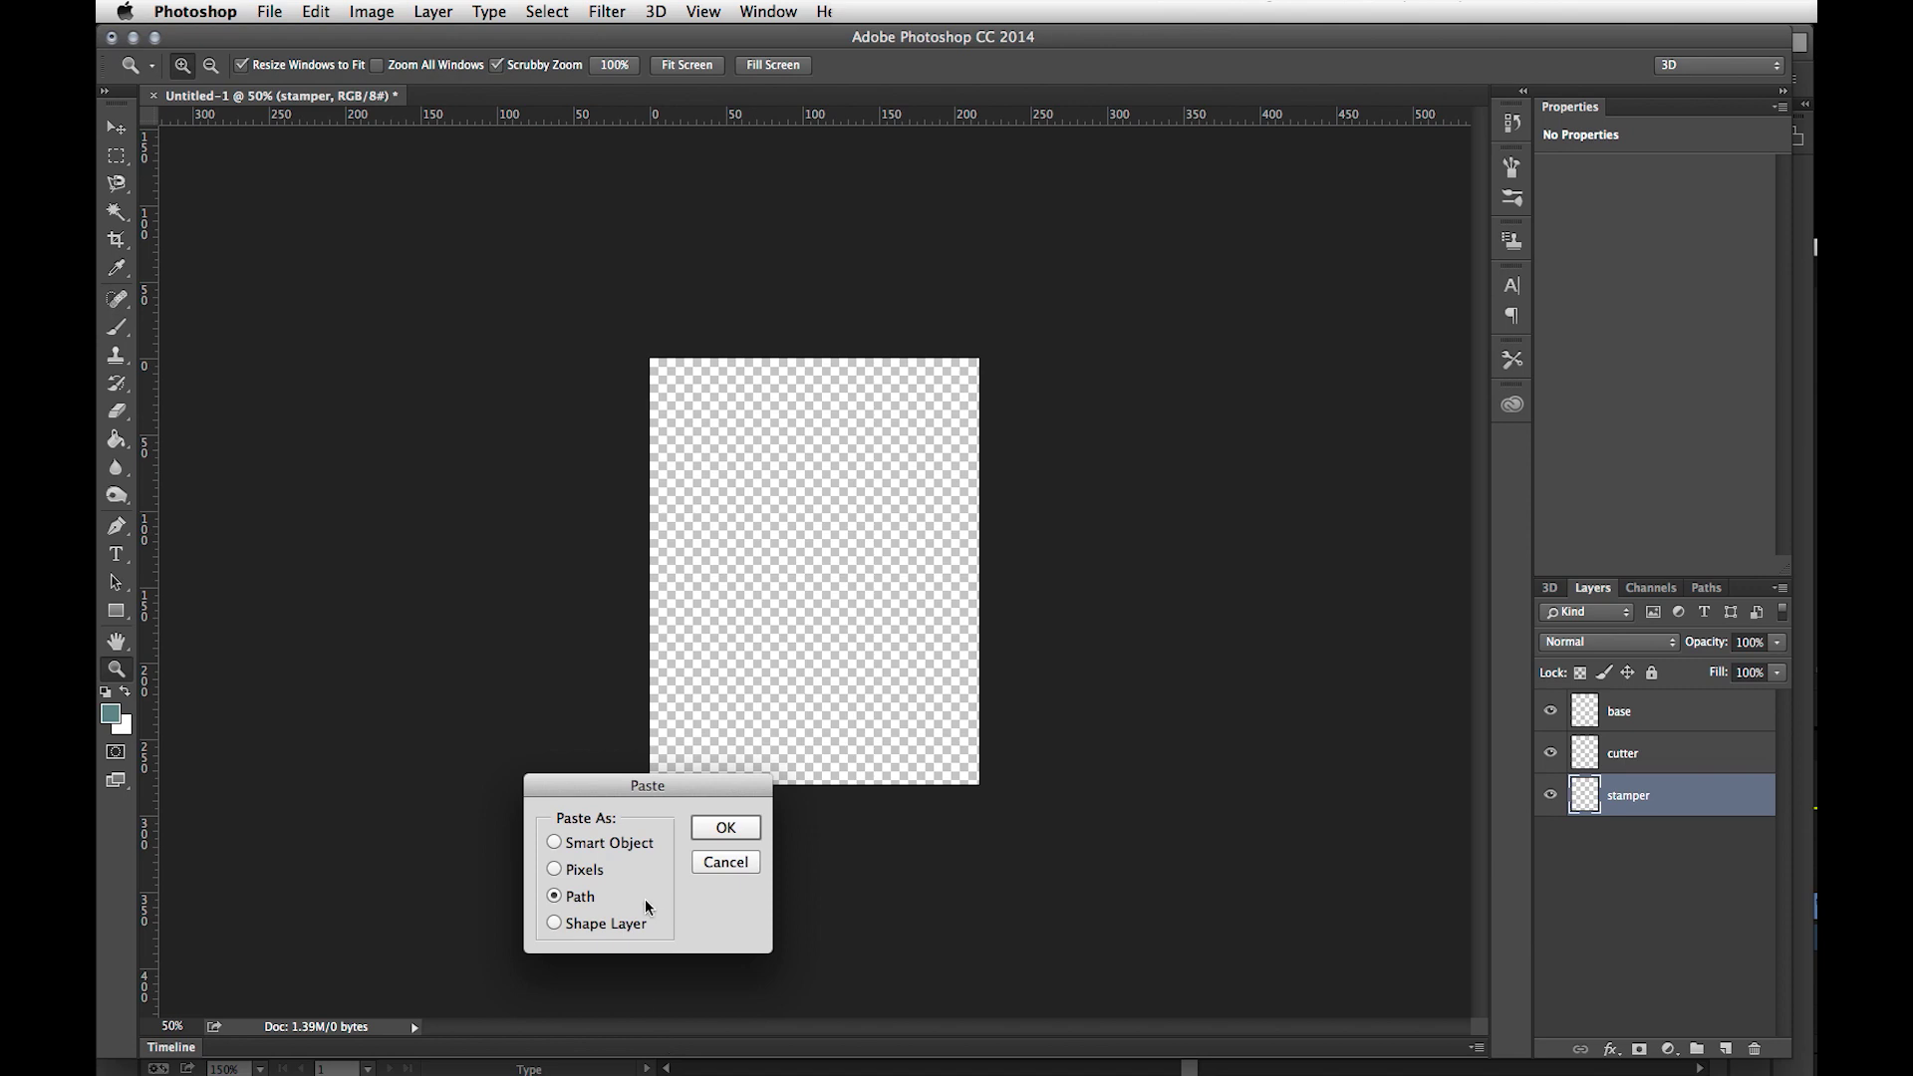
left_click(725, 829)
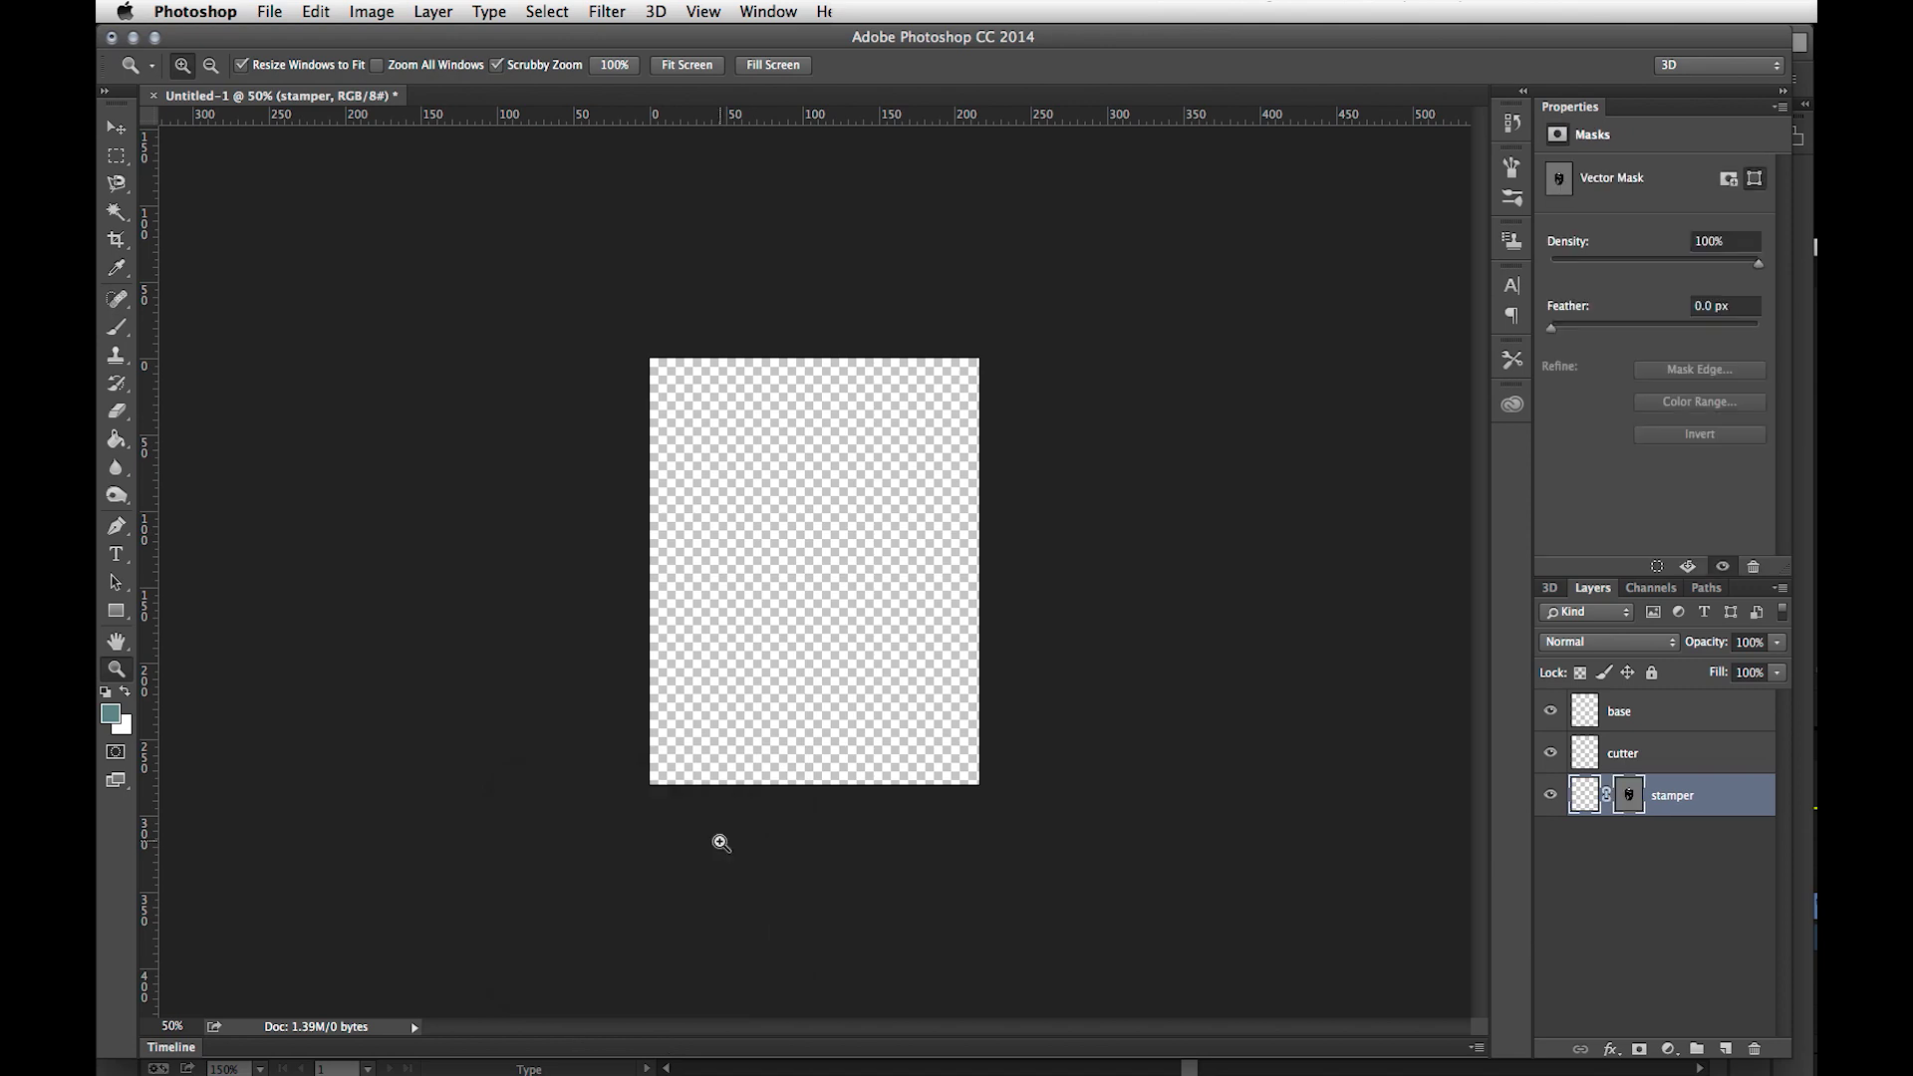
Step: Create a 3D Extrusion from the stamper work path
left_click(1550, 587)
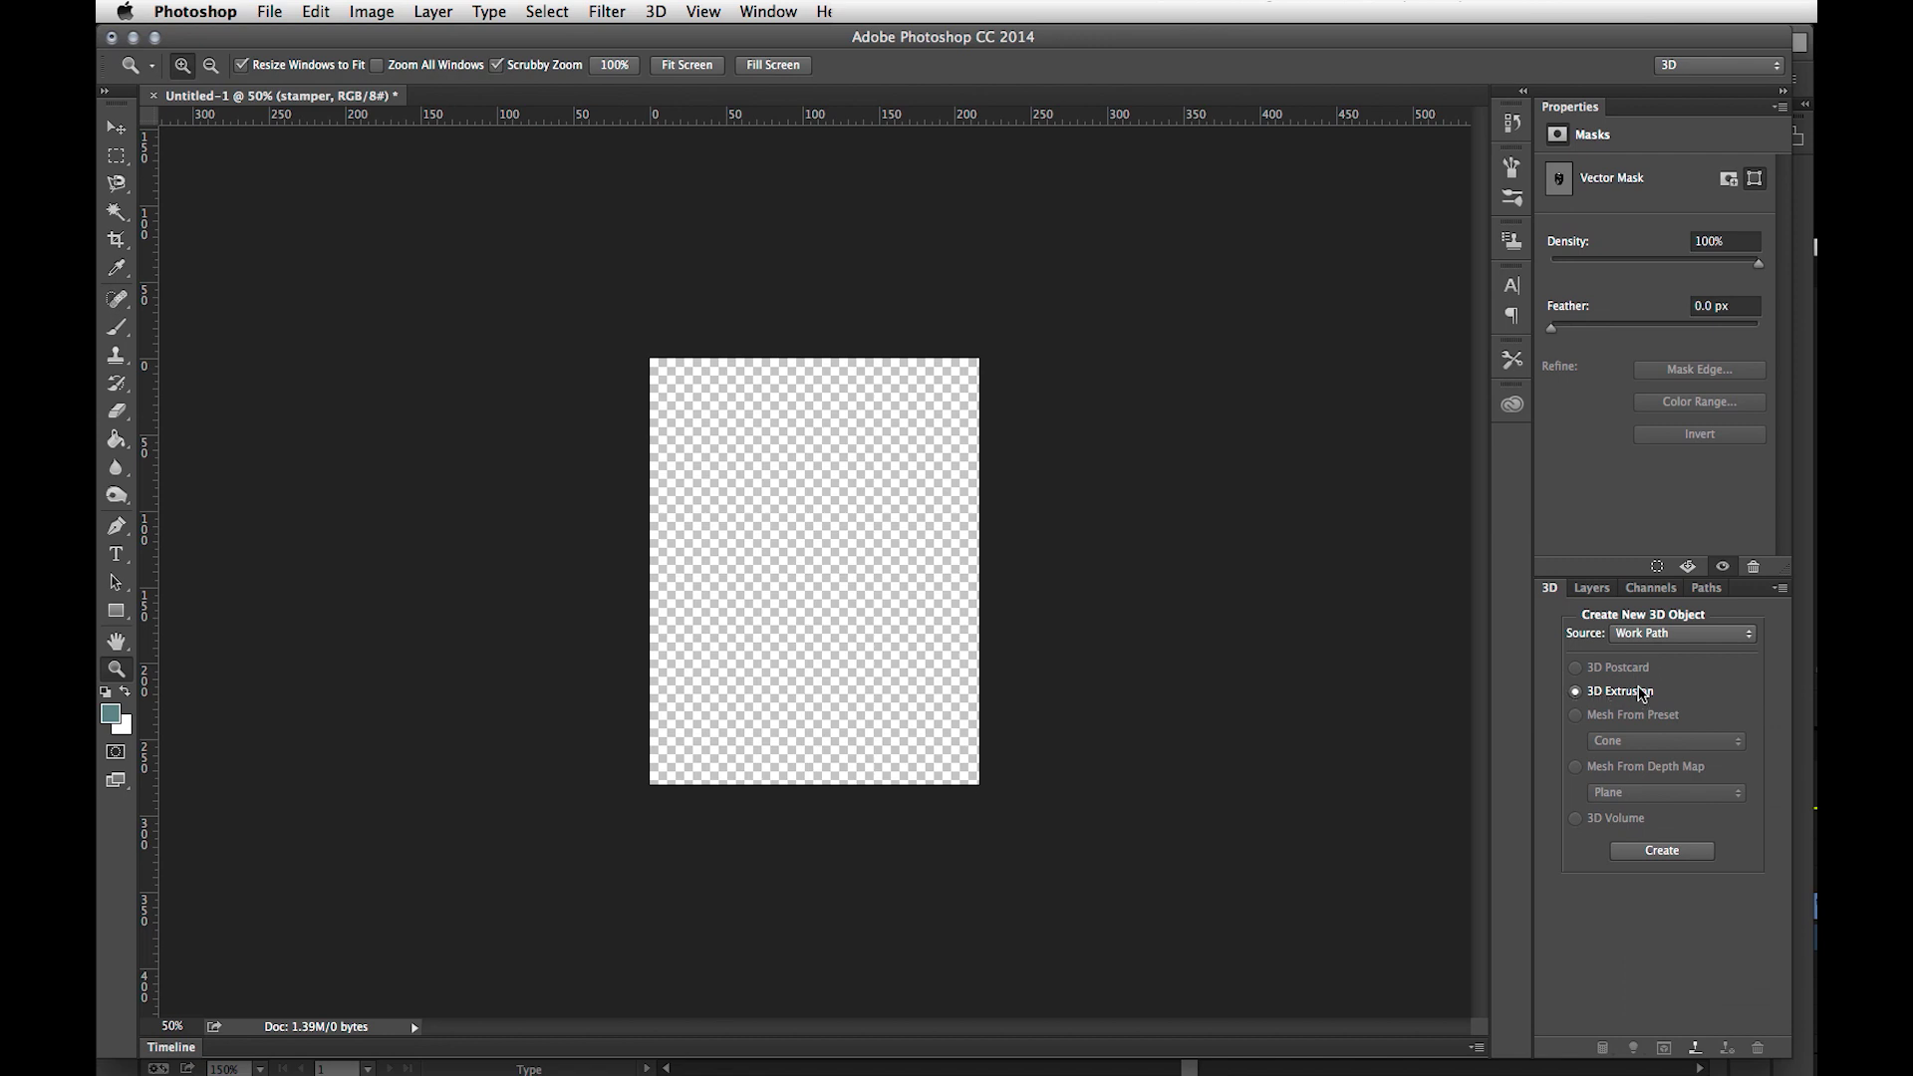
left_click(1633, 638)
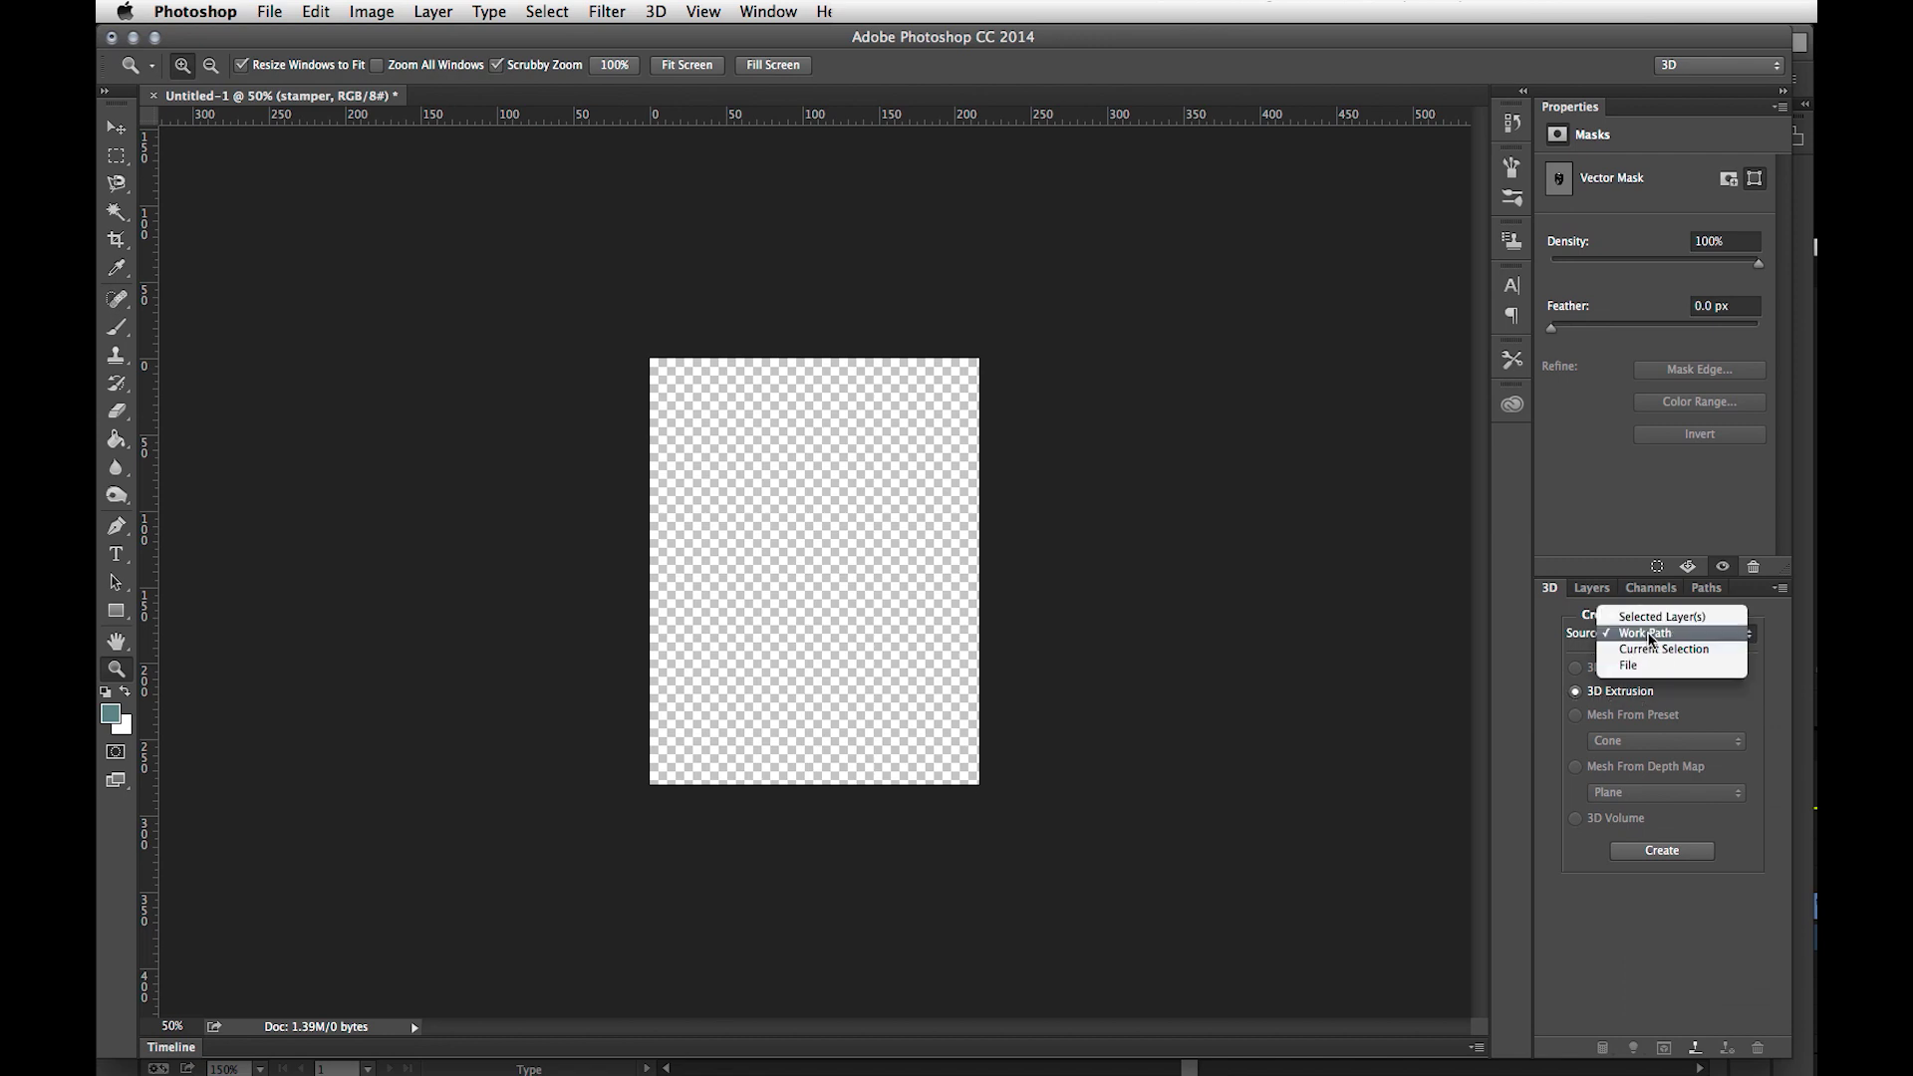
left_click(1651, 633)
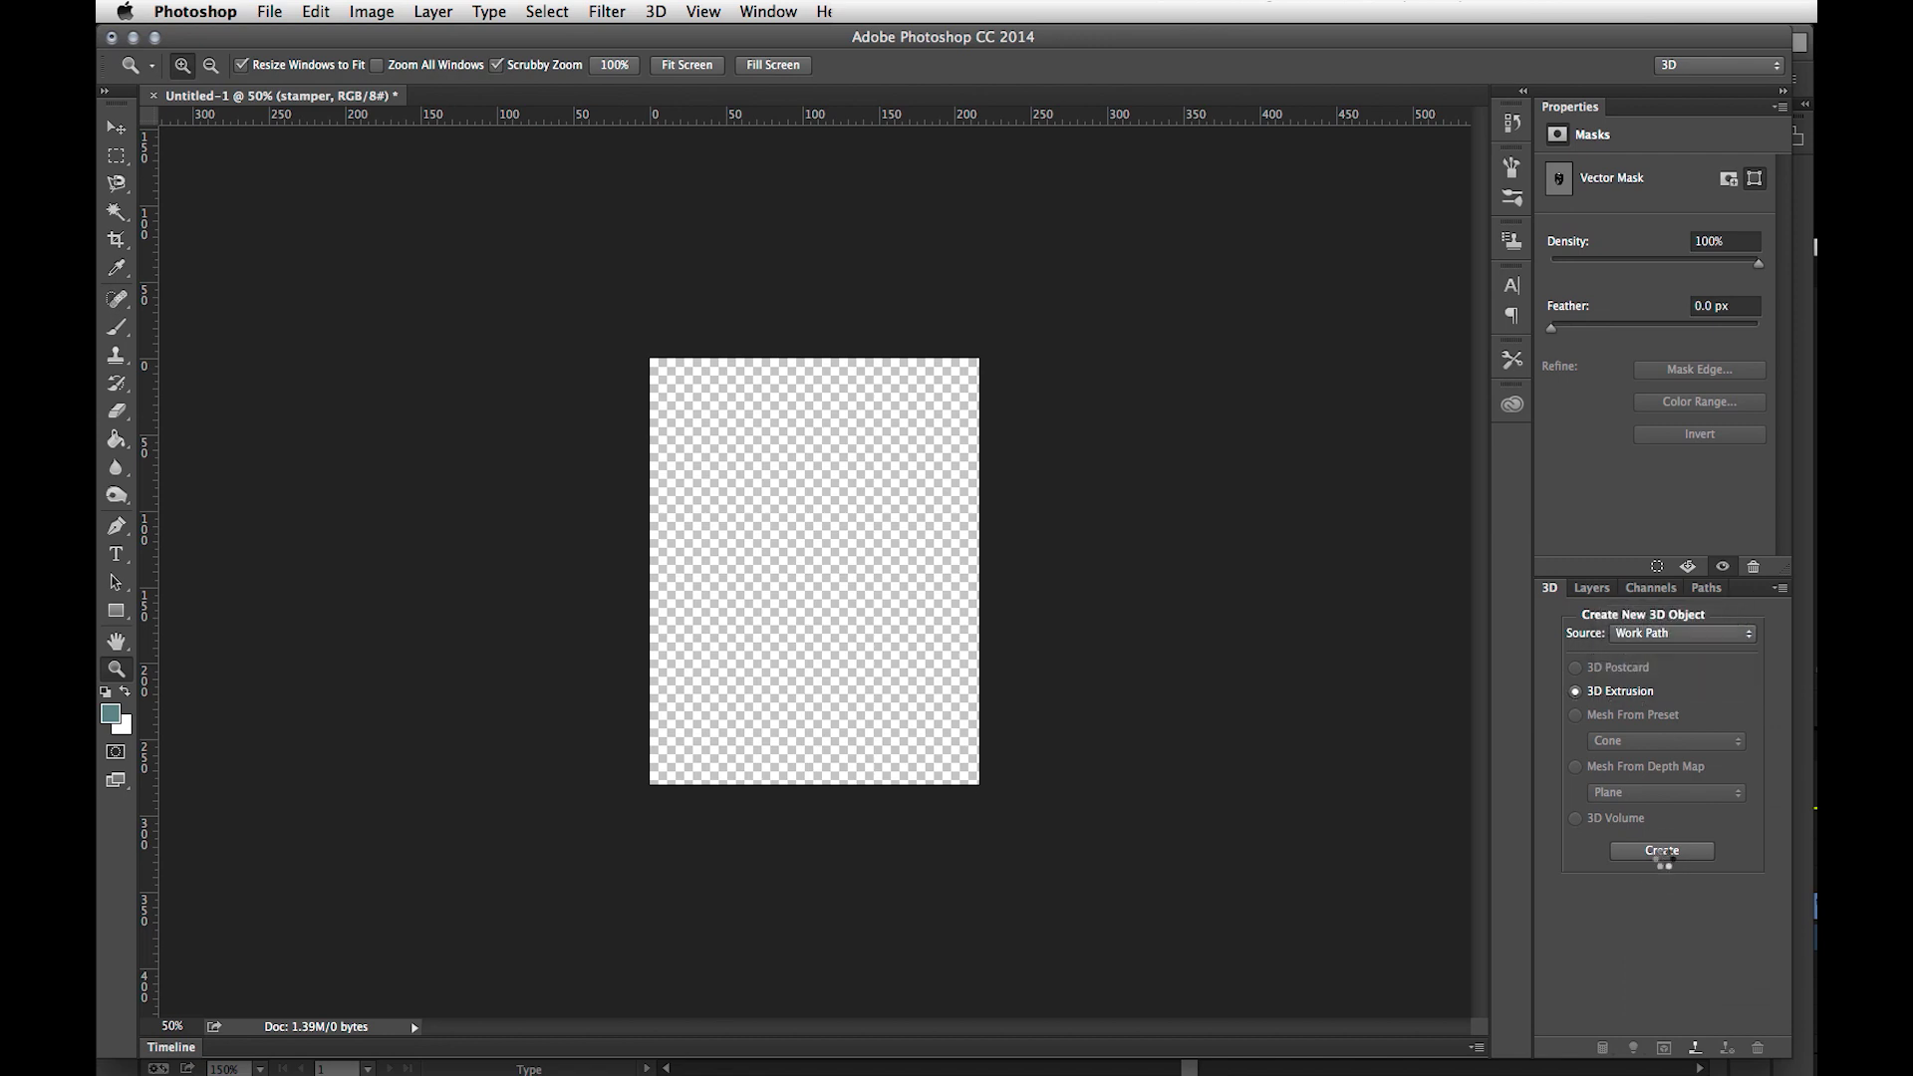
left_click(1663, 862)
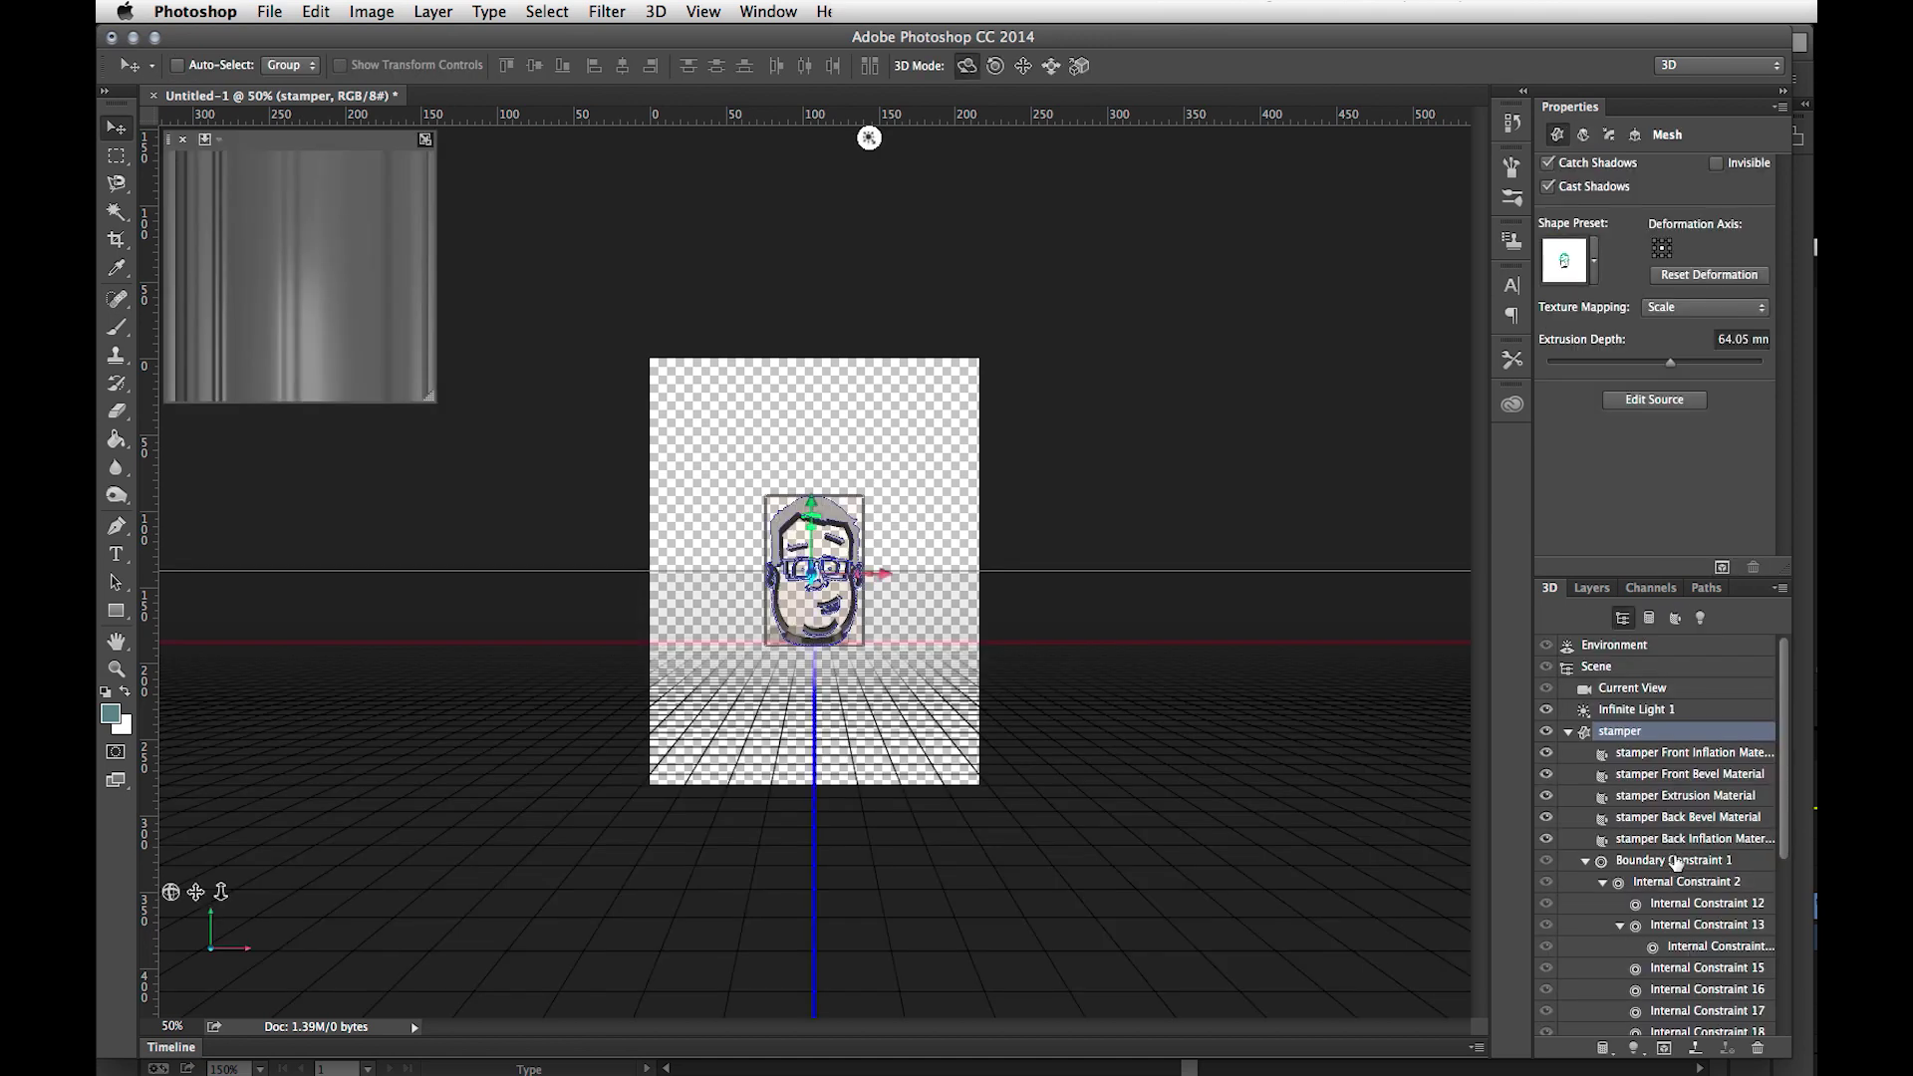
Step: Set the stamper extrusion depth to 9 mm, then return to the Illustrator artwork
left_click(1738, 341)
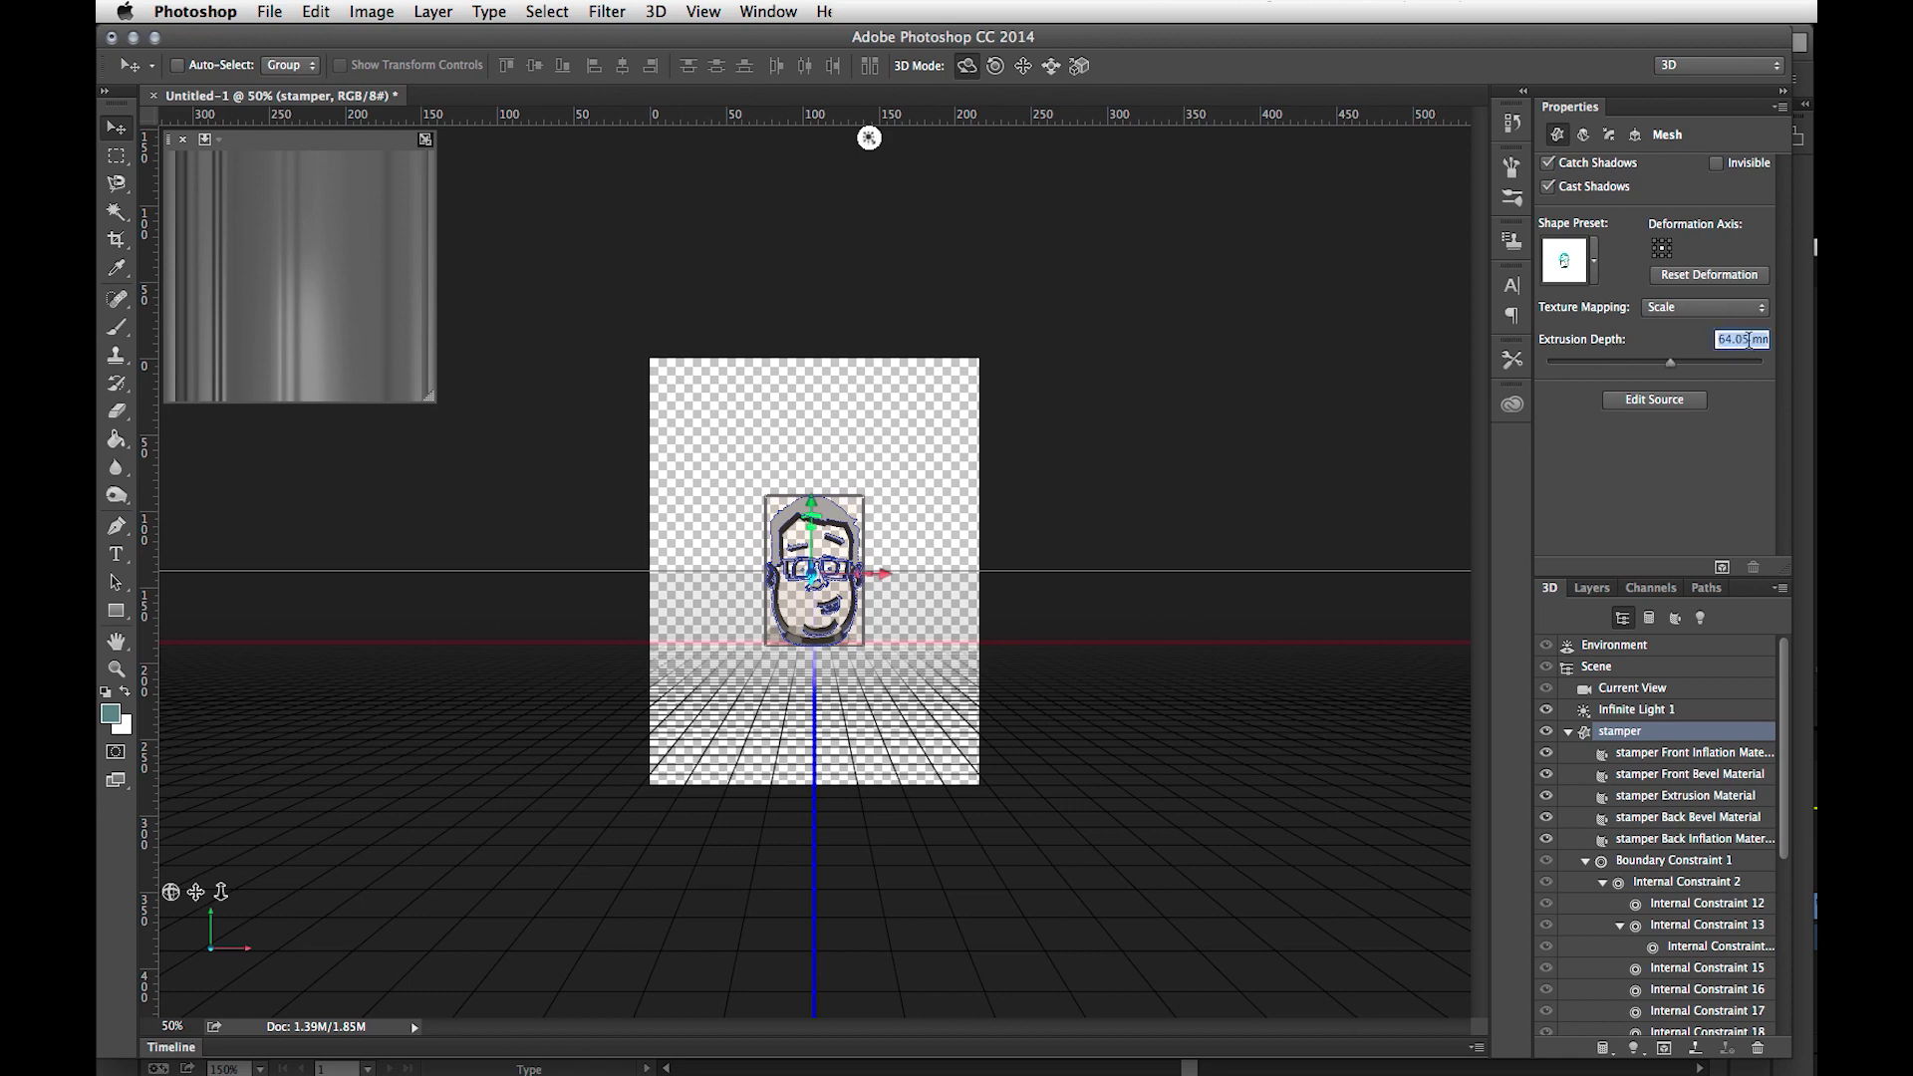
type("9")
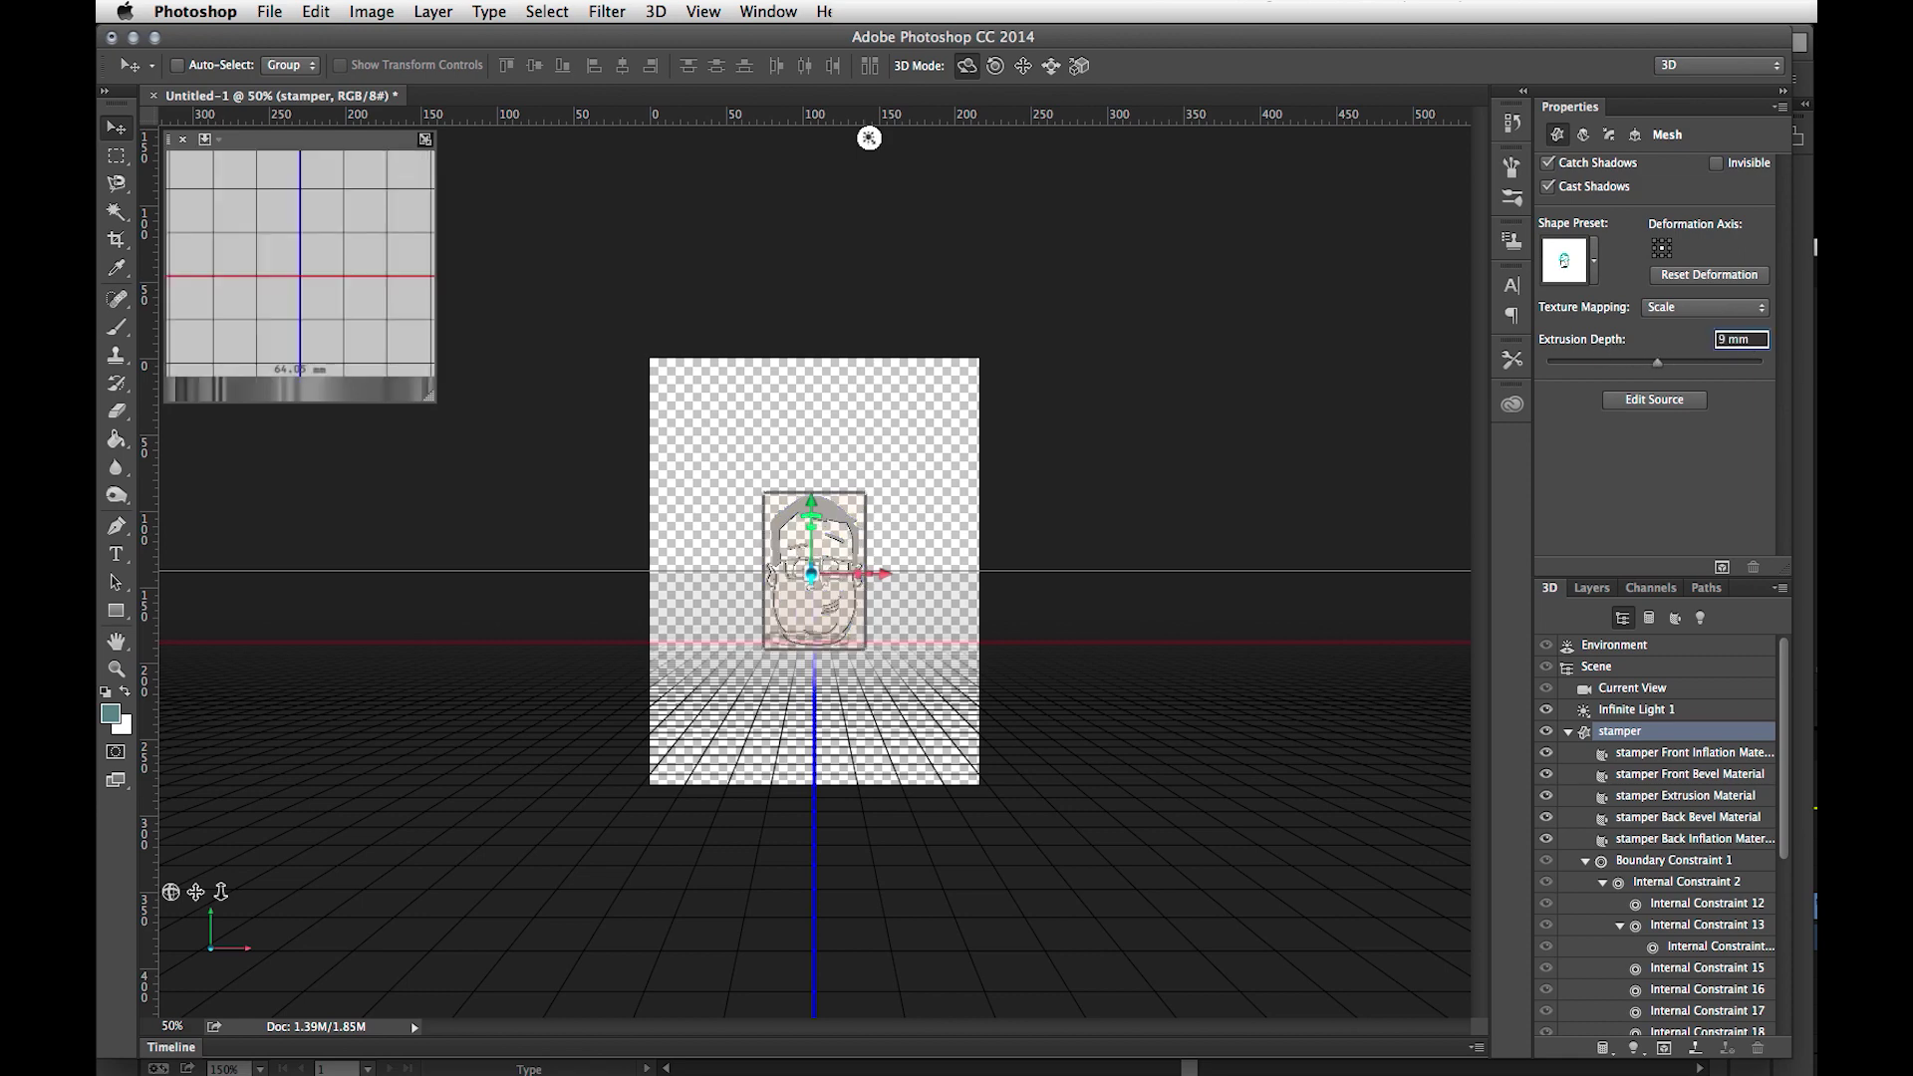
key("Return")
left_click(1591, 588)
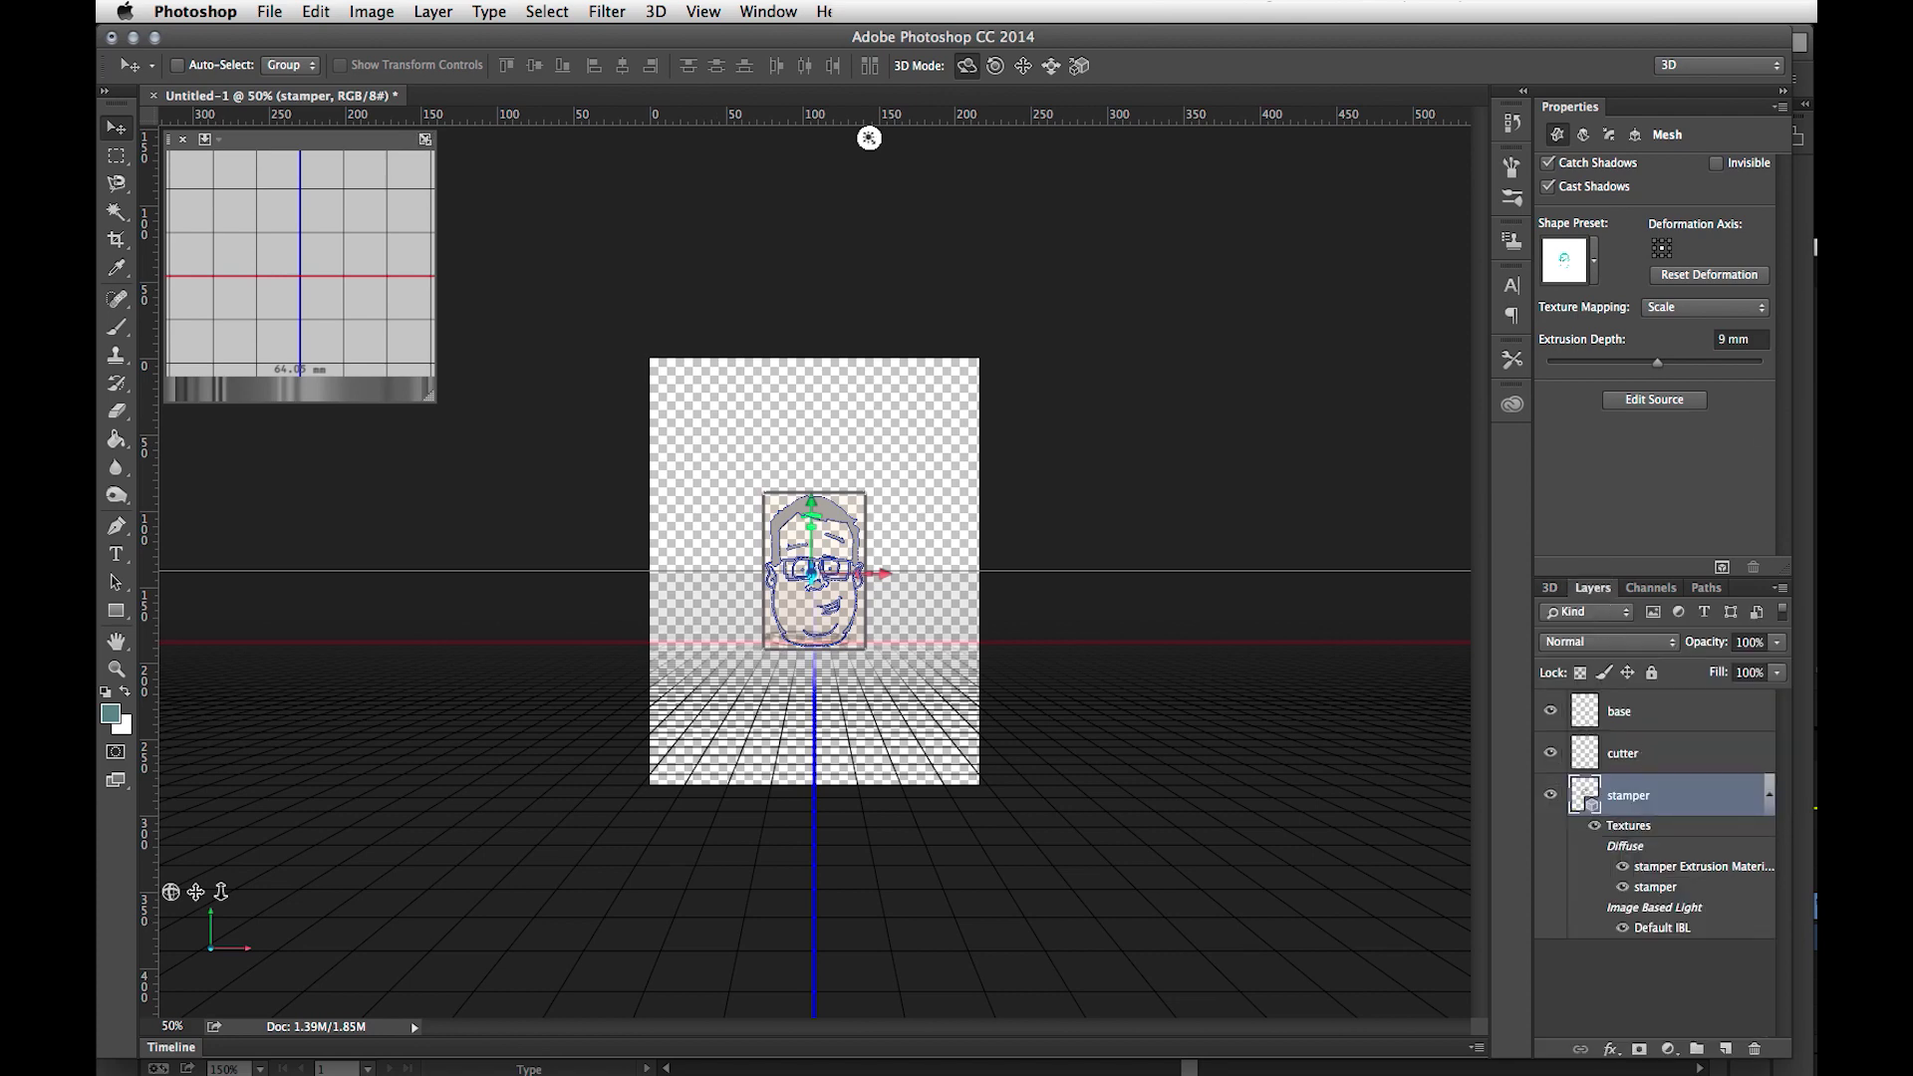
key("super+Tab")
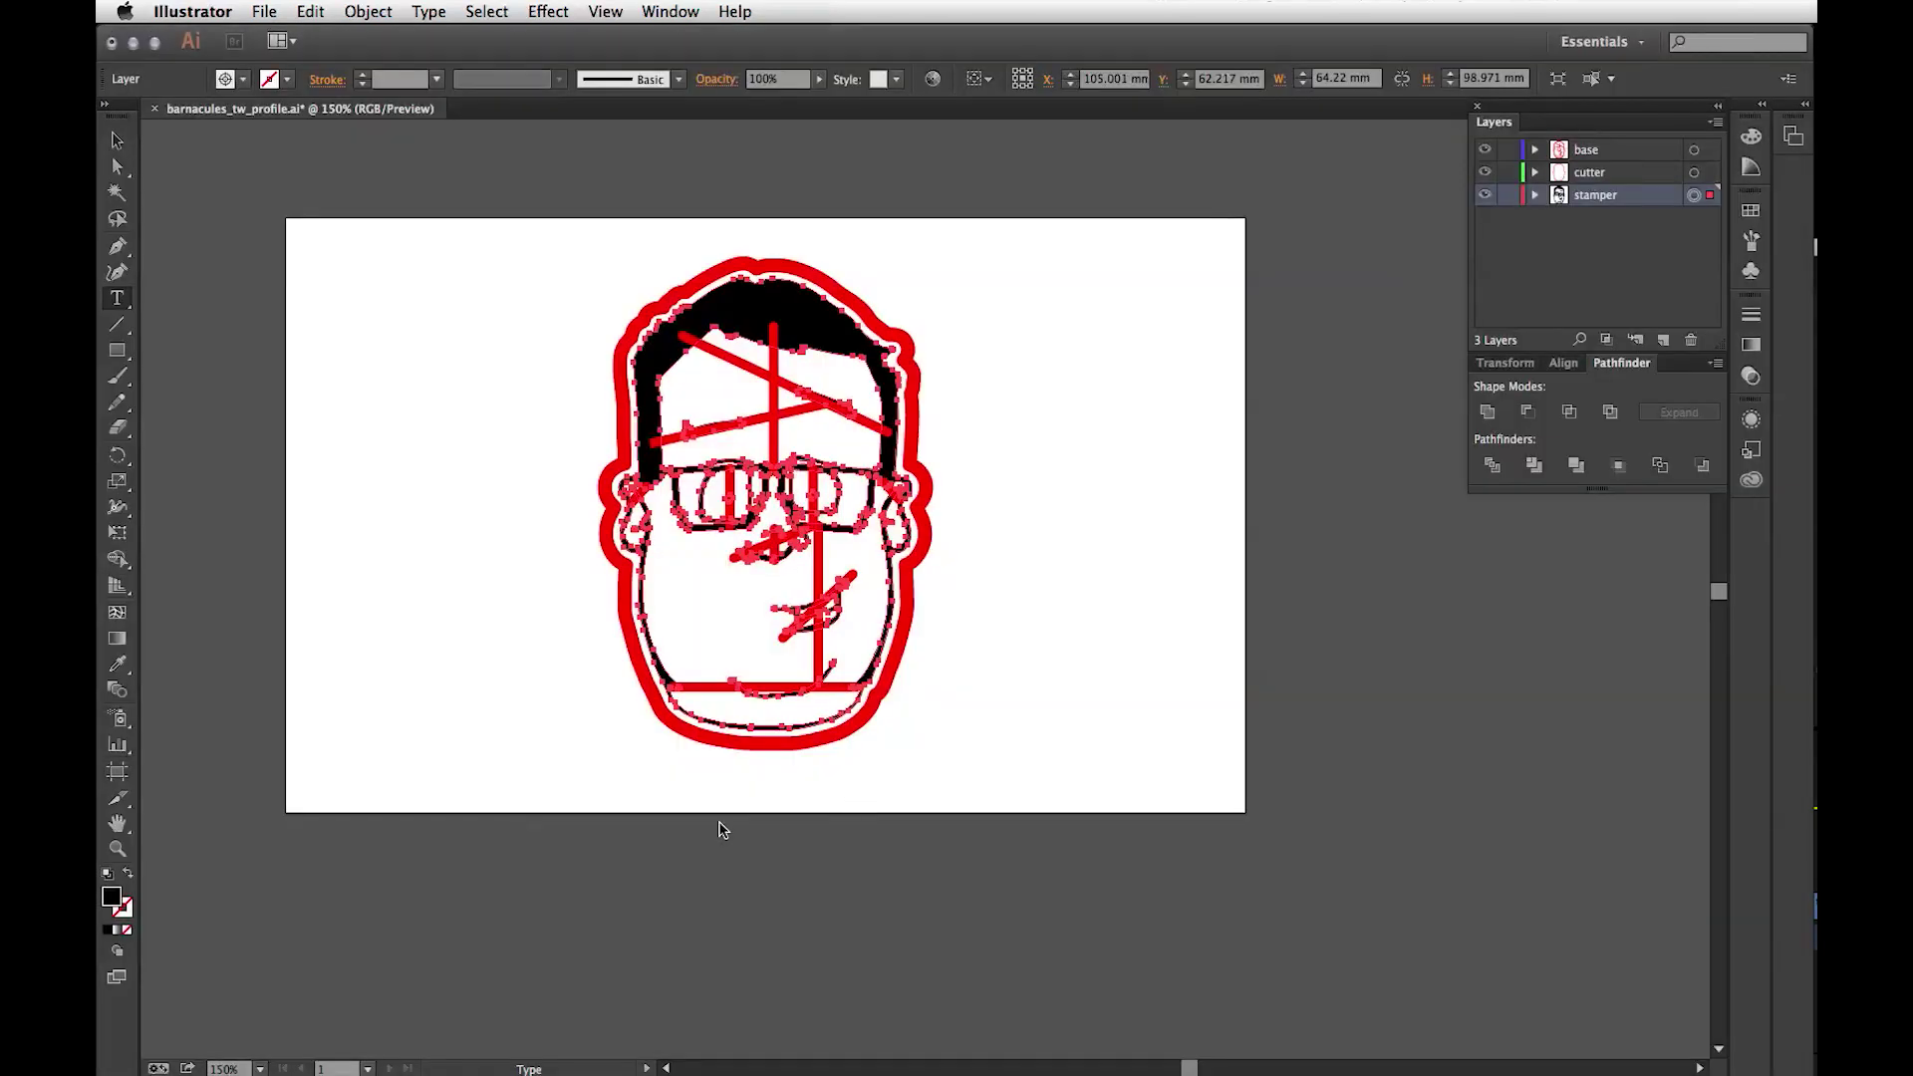
Step: Copy the cutter artwork from Illustrator and paste it as a path onto Photoshop's cutter layer
left_click(1696, 174)
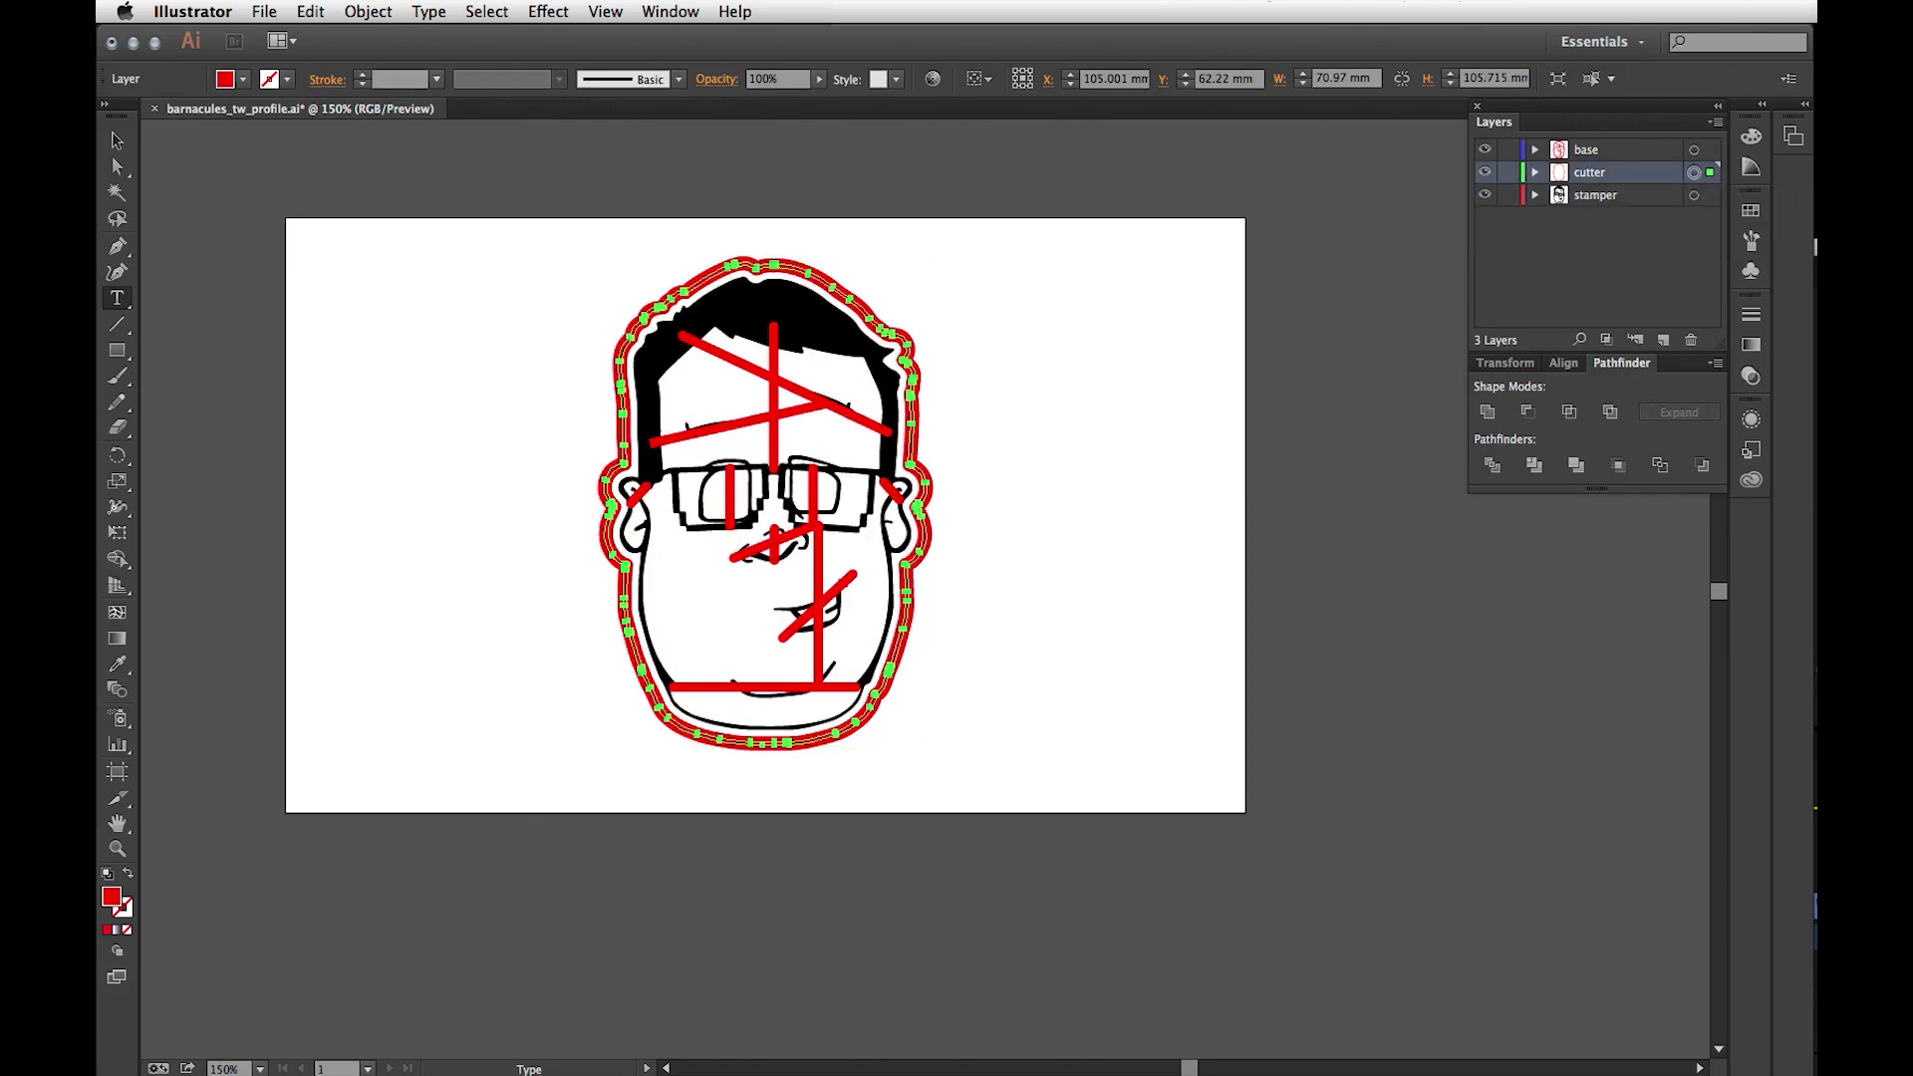
key("super+Tab")
left_click(1624, 754)
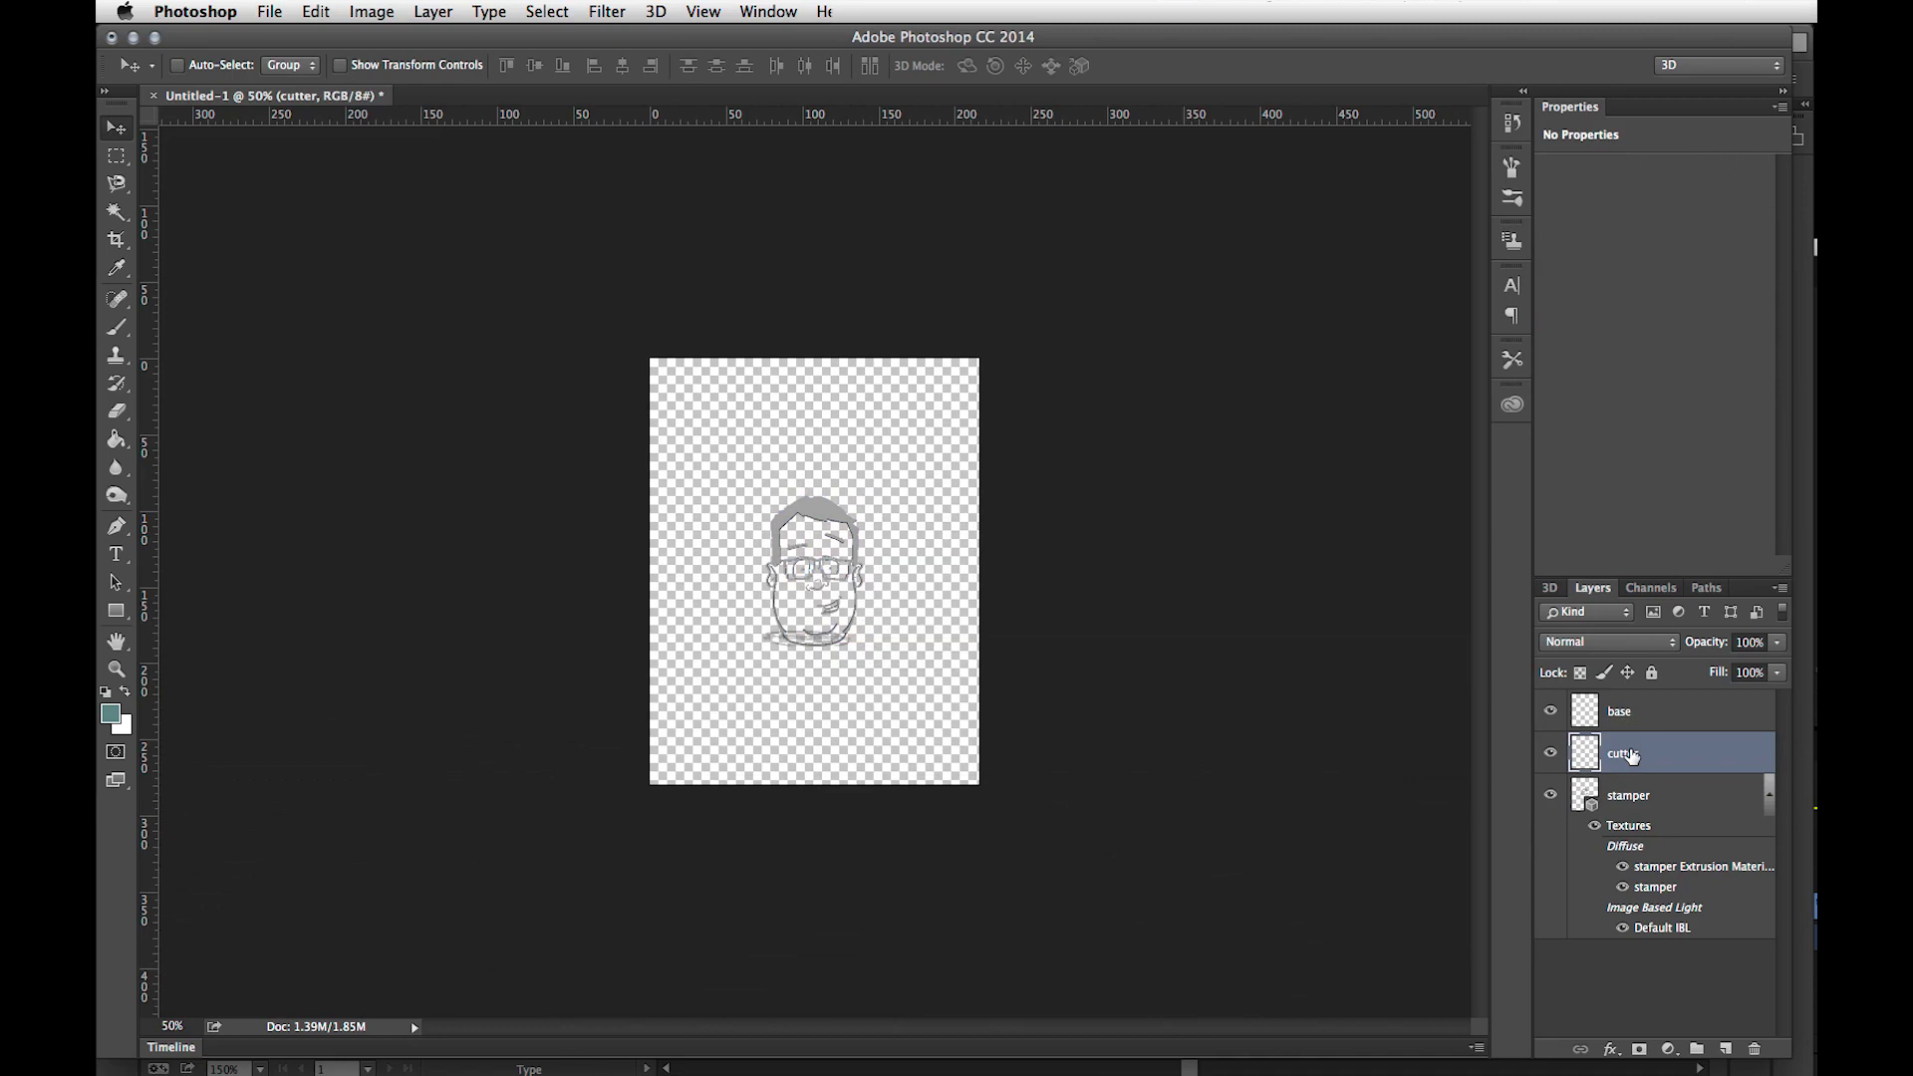
key("super+v")
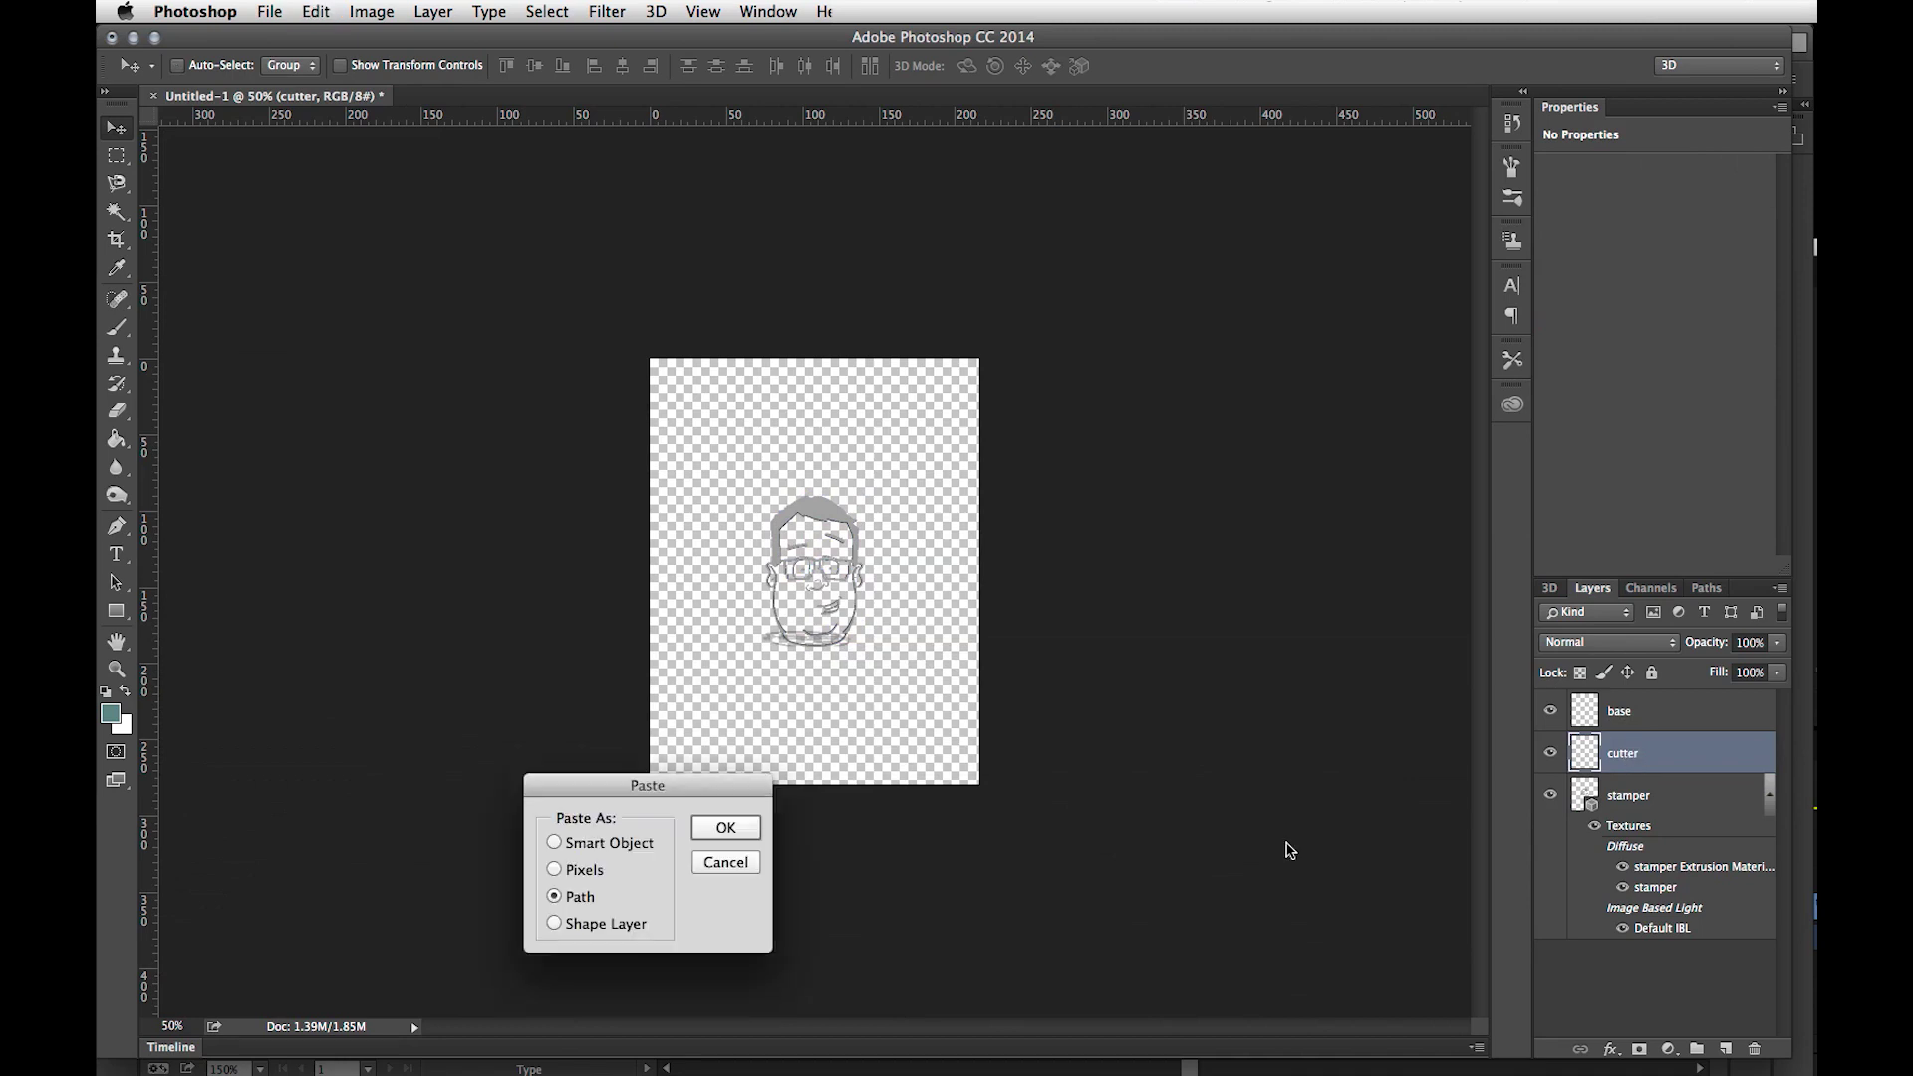
left_click(755, 831)
Step: Extrude the cutter path into a 3D mesh 12.25 mm deep
left_click(1550, 589)
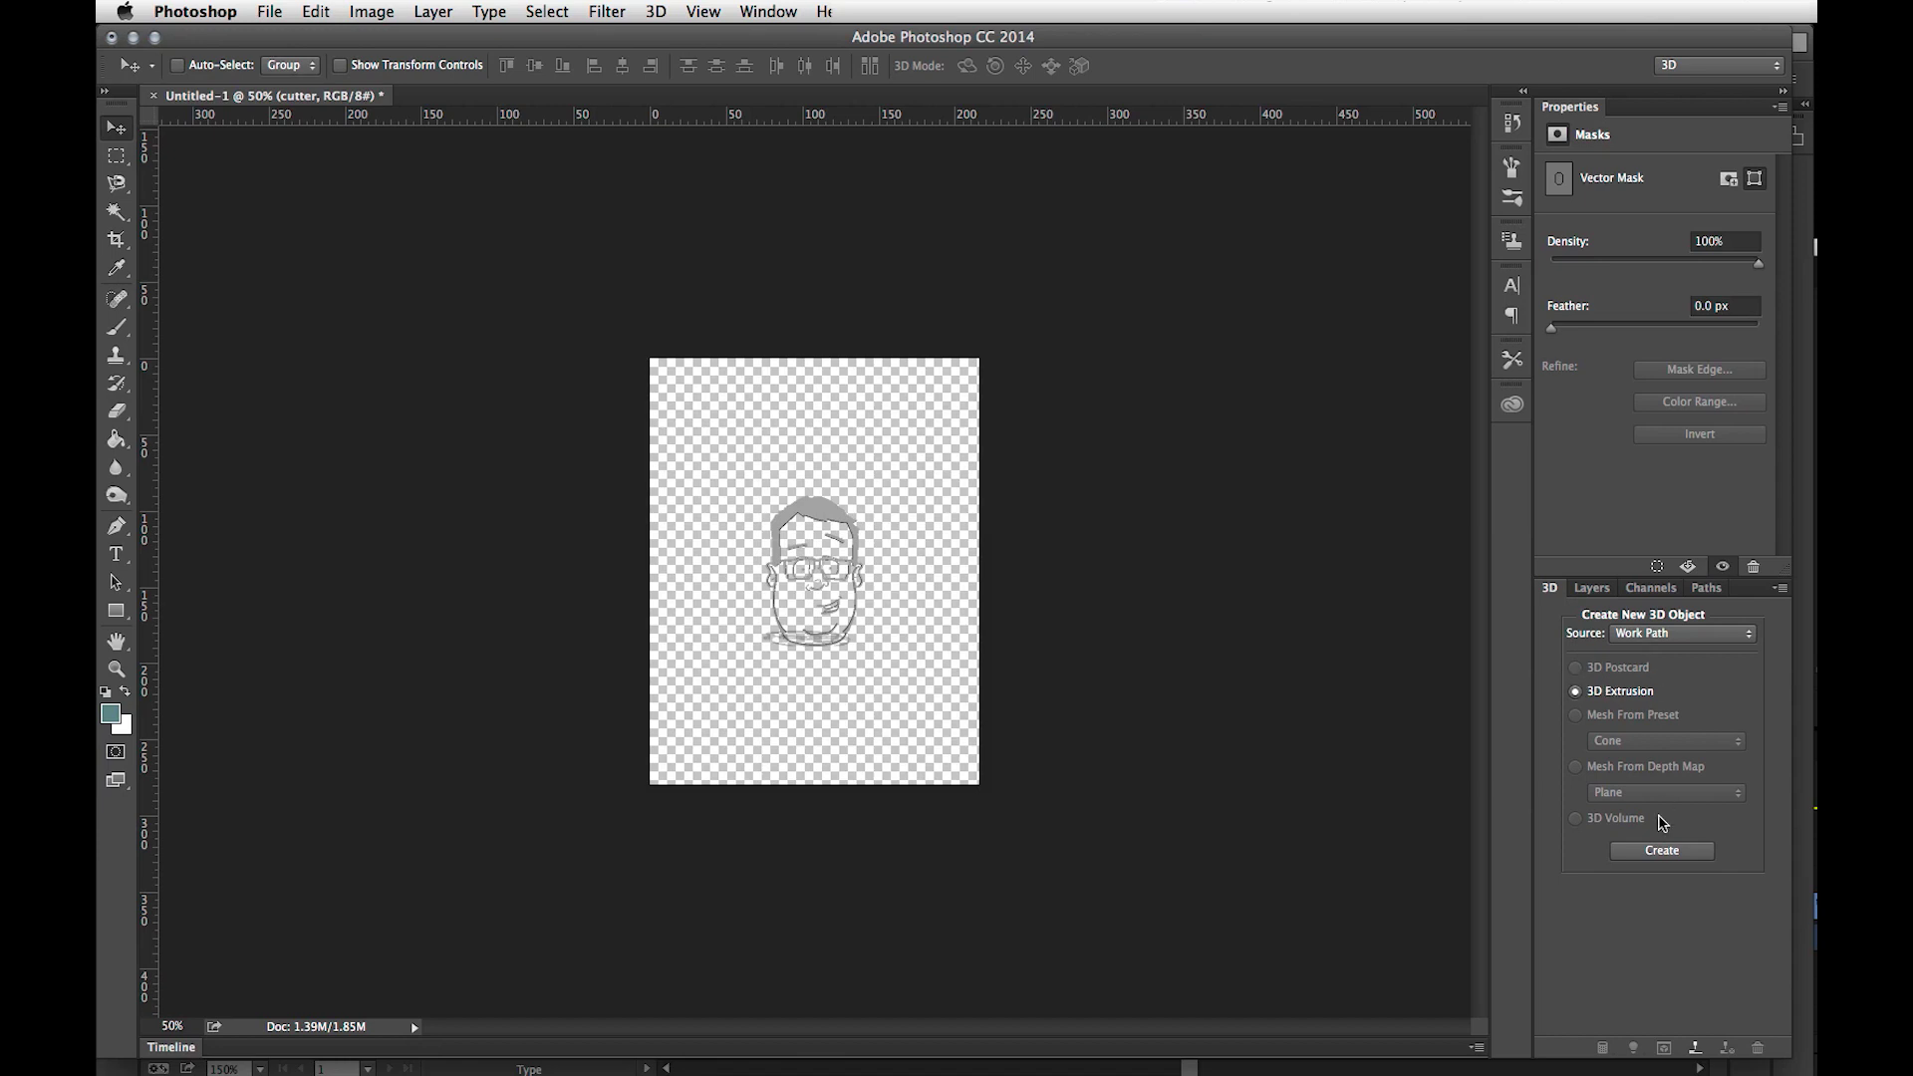
left_click(1661, 849)
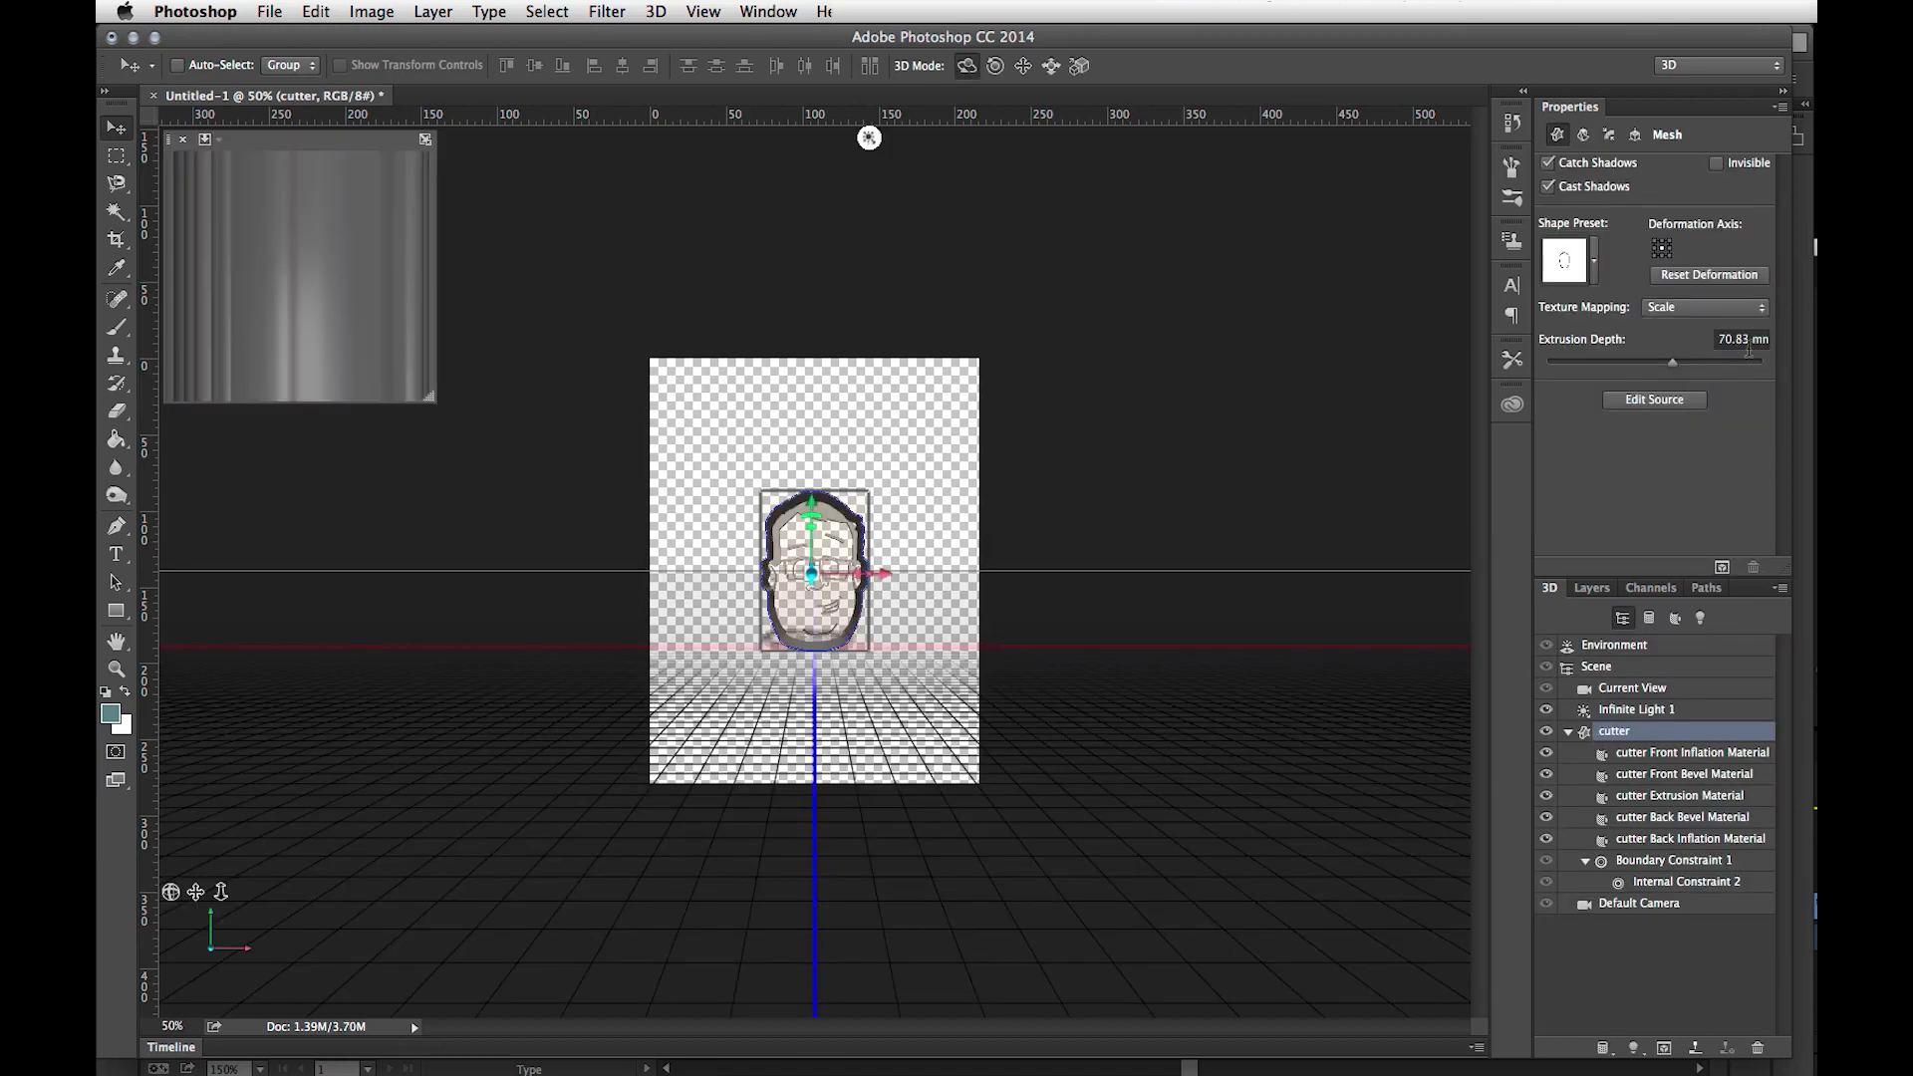
left_click(1741, 339)
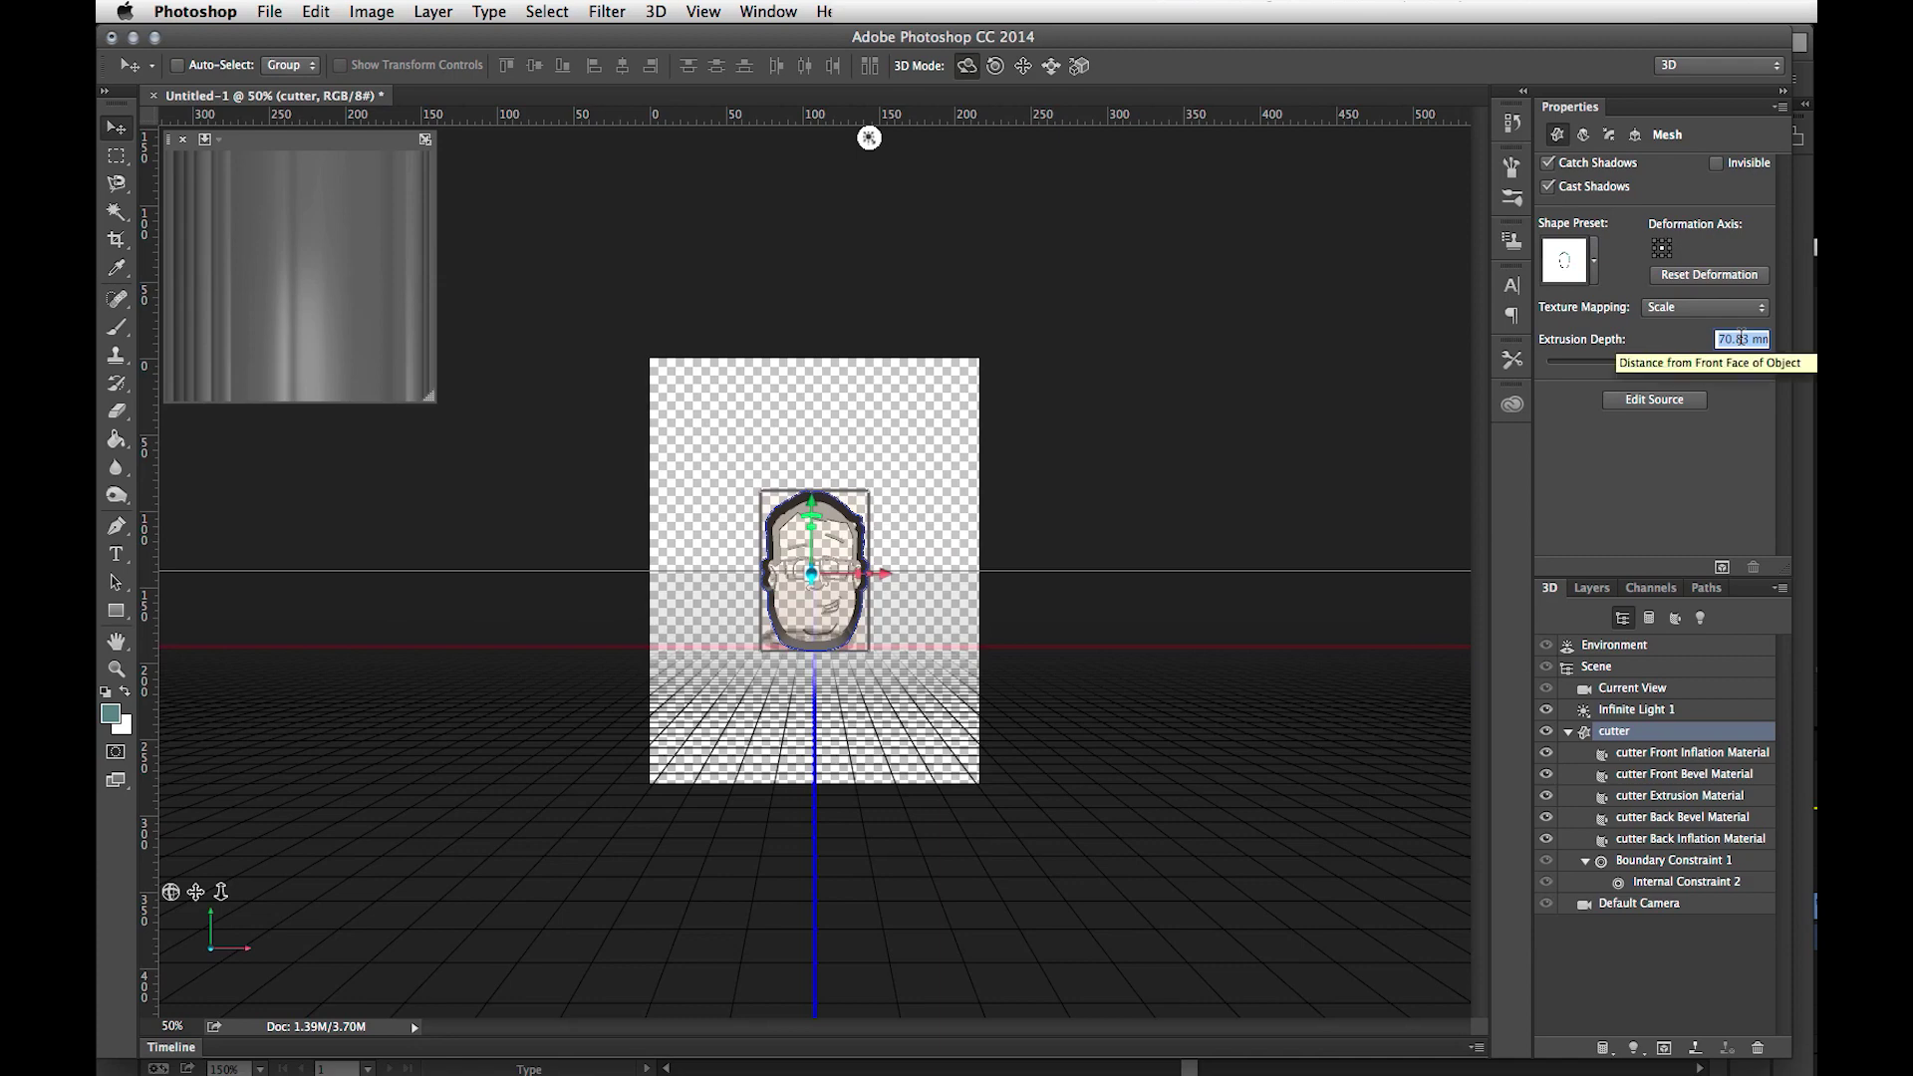
type("12.25")
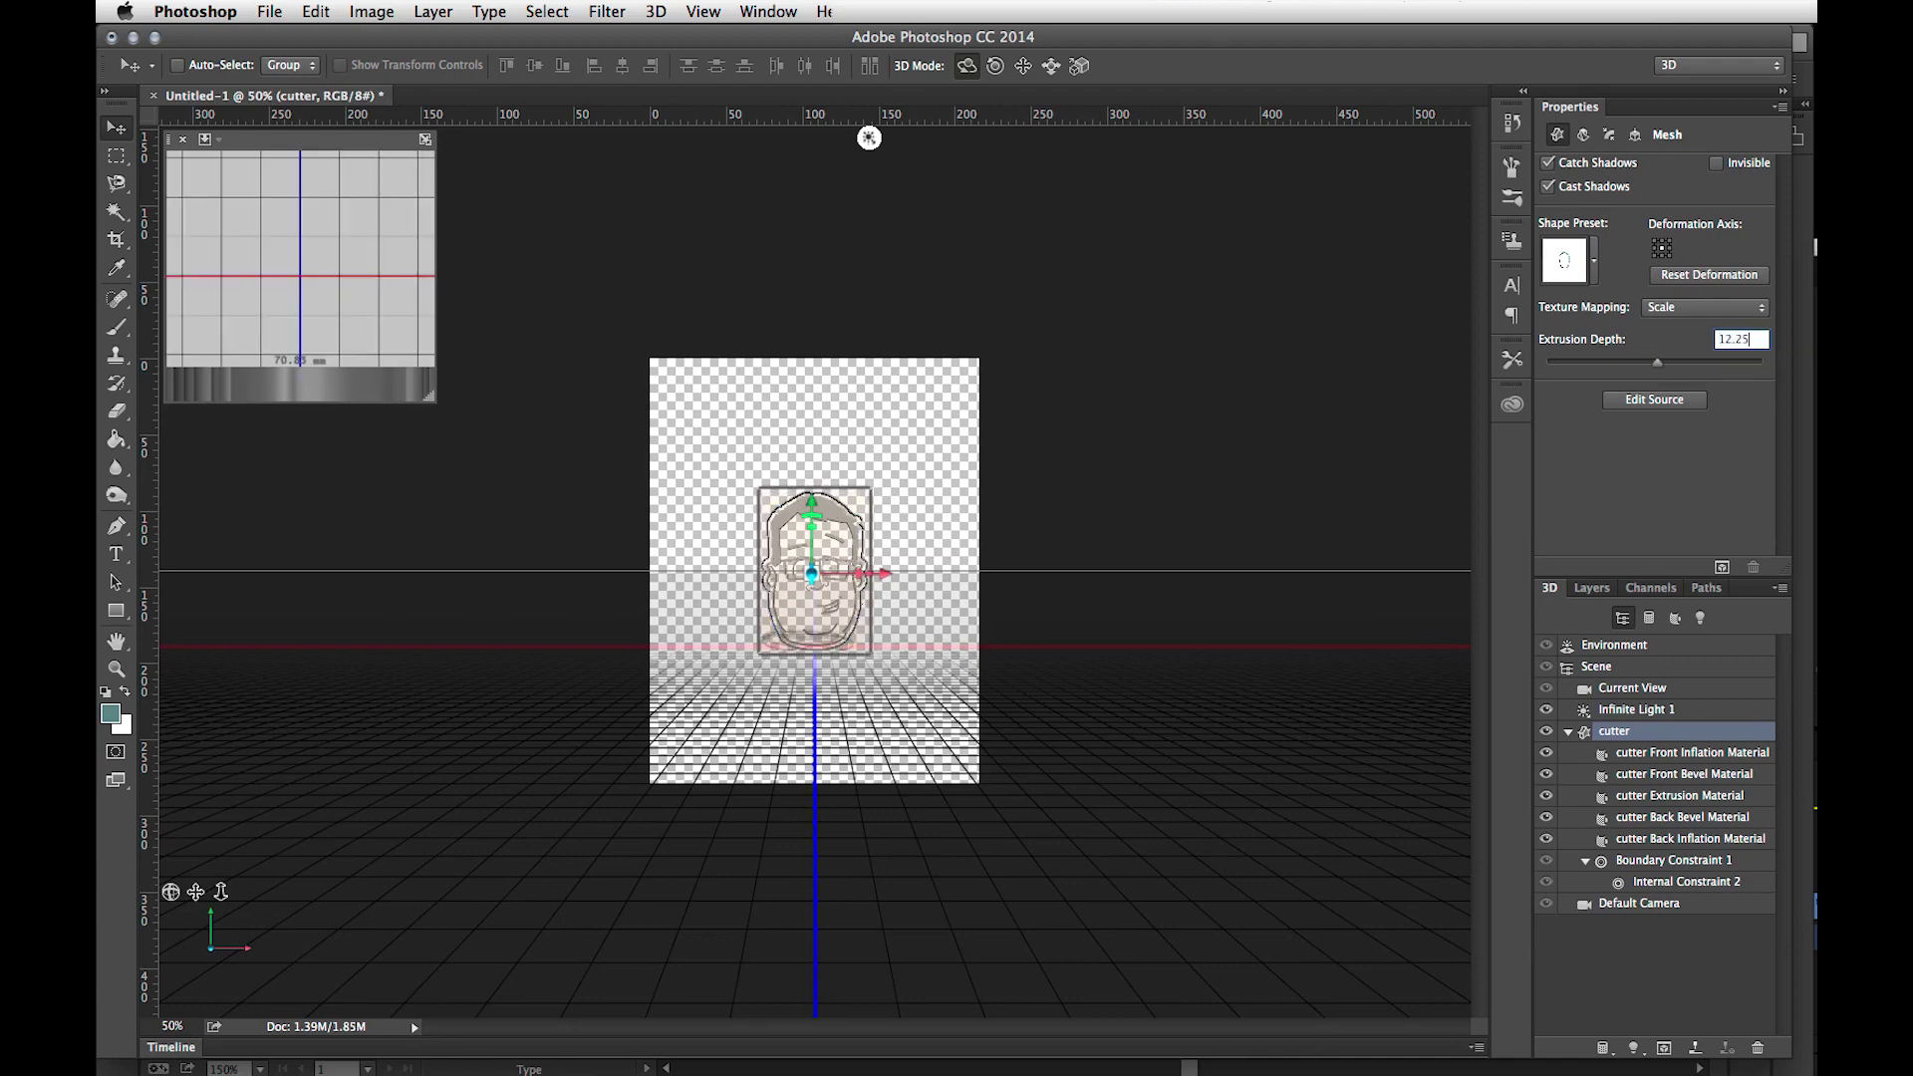
key("Return")
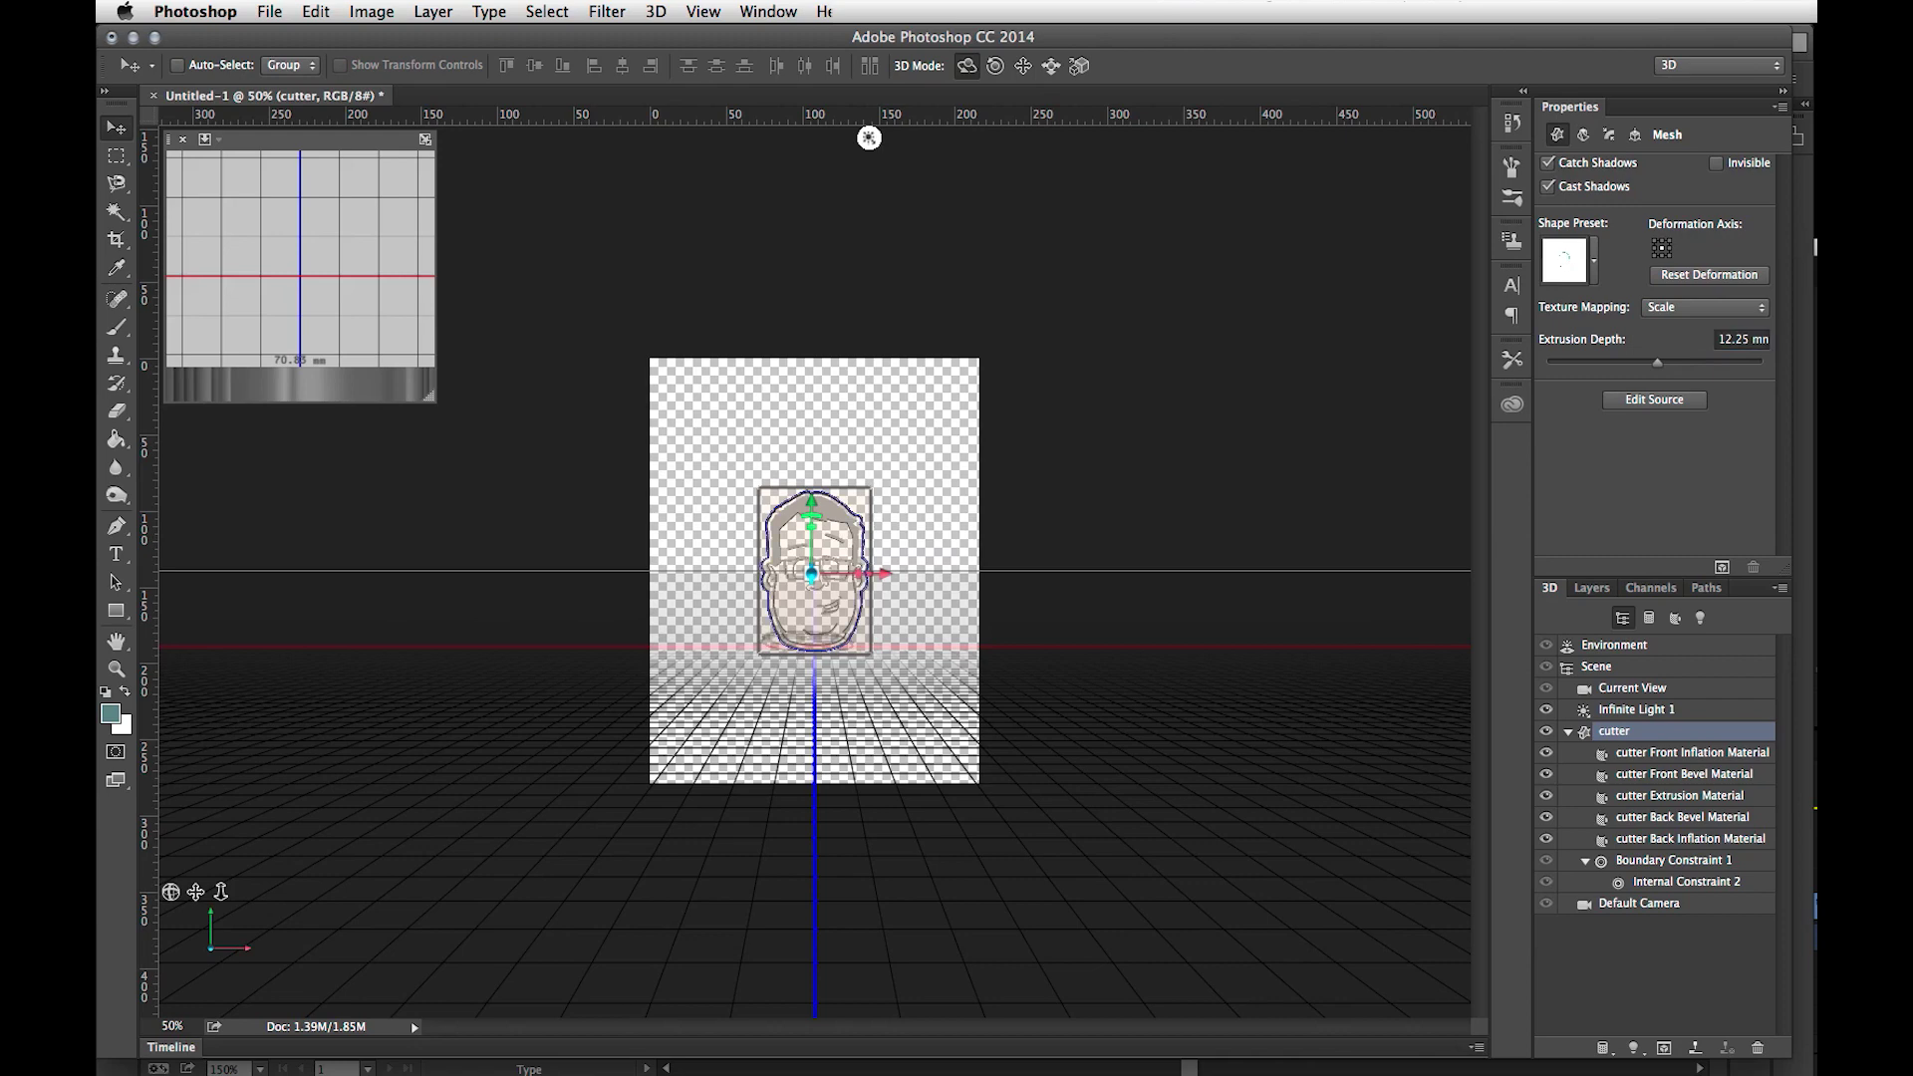
Step: Select and copy all artwork on Illustrator's base layer
left_click(1591, 588)
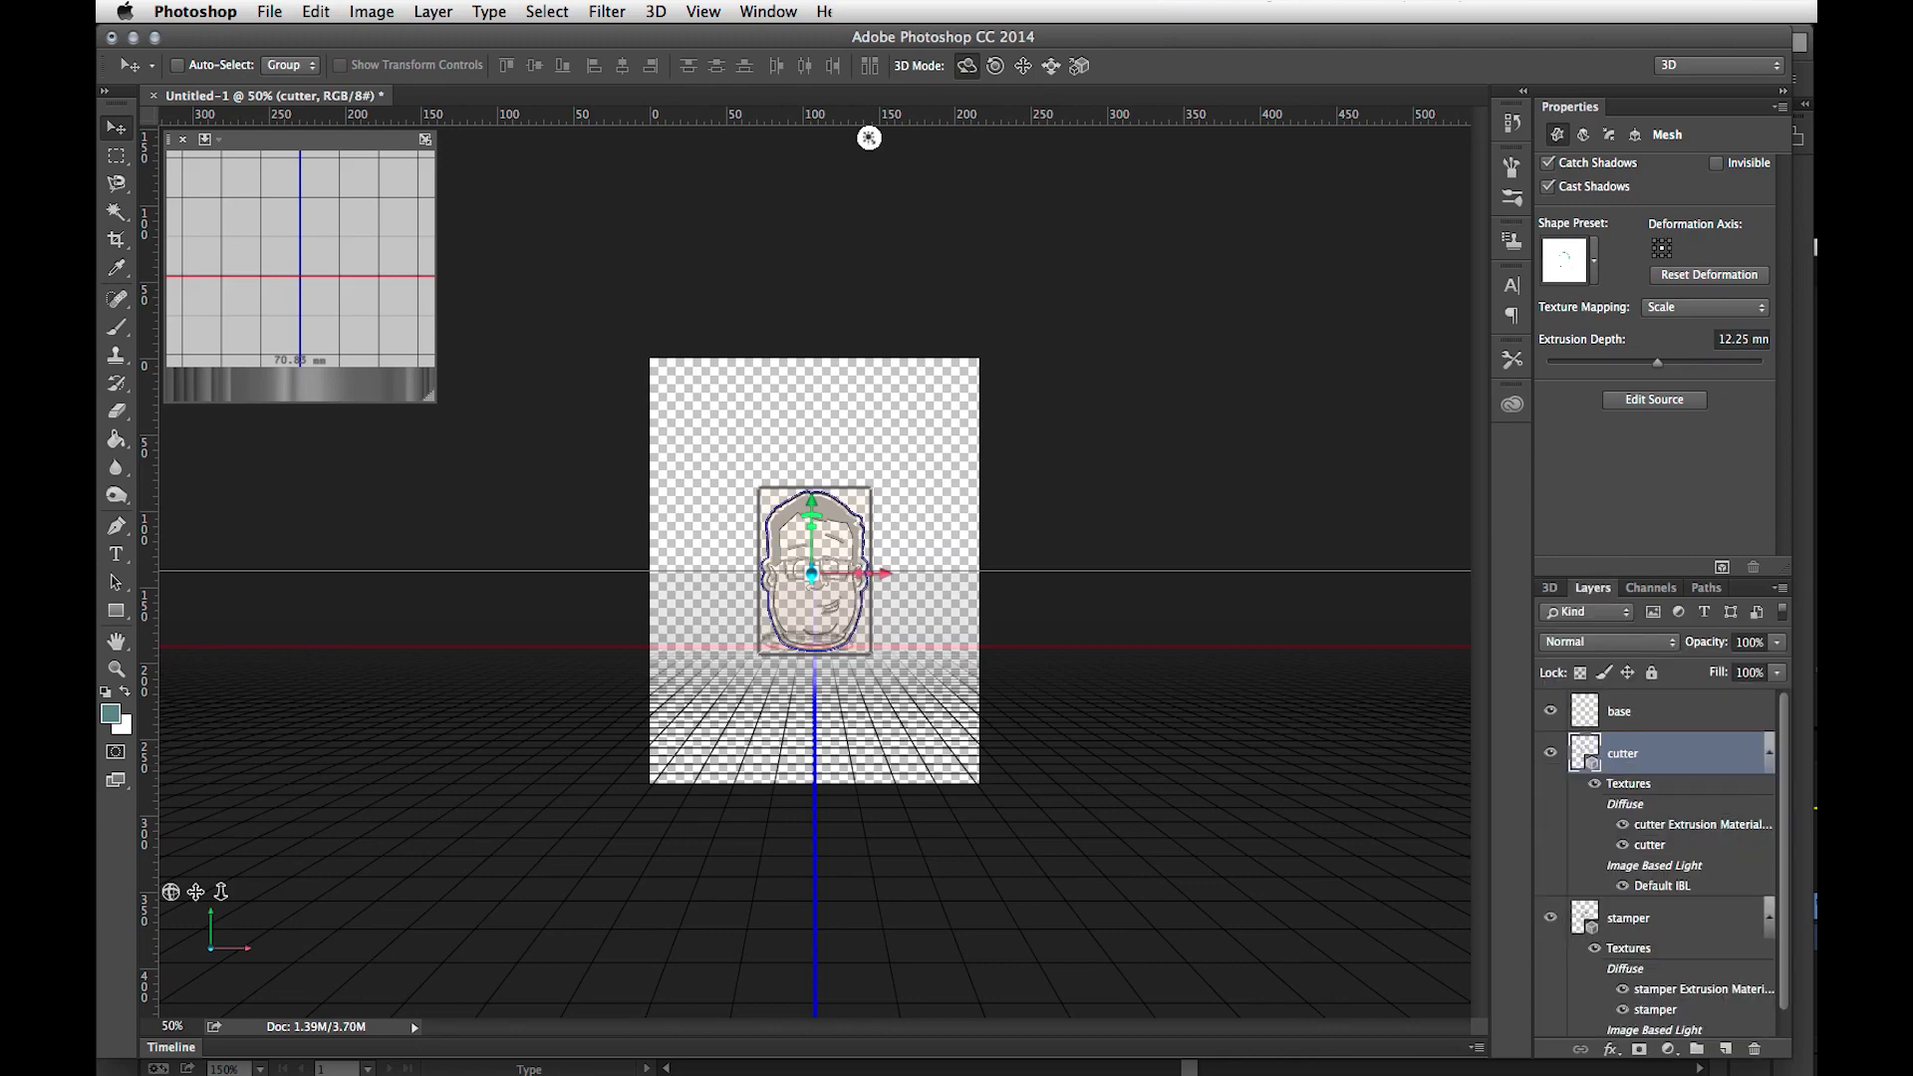
key("super+Tab")
left_click(1692, 149)
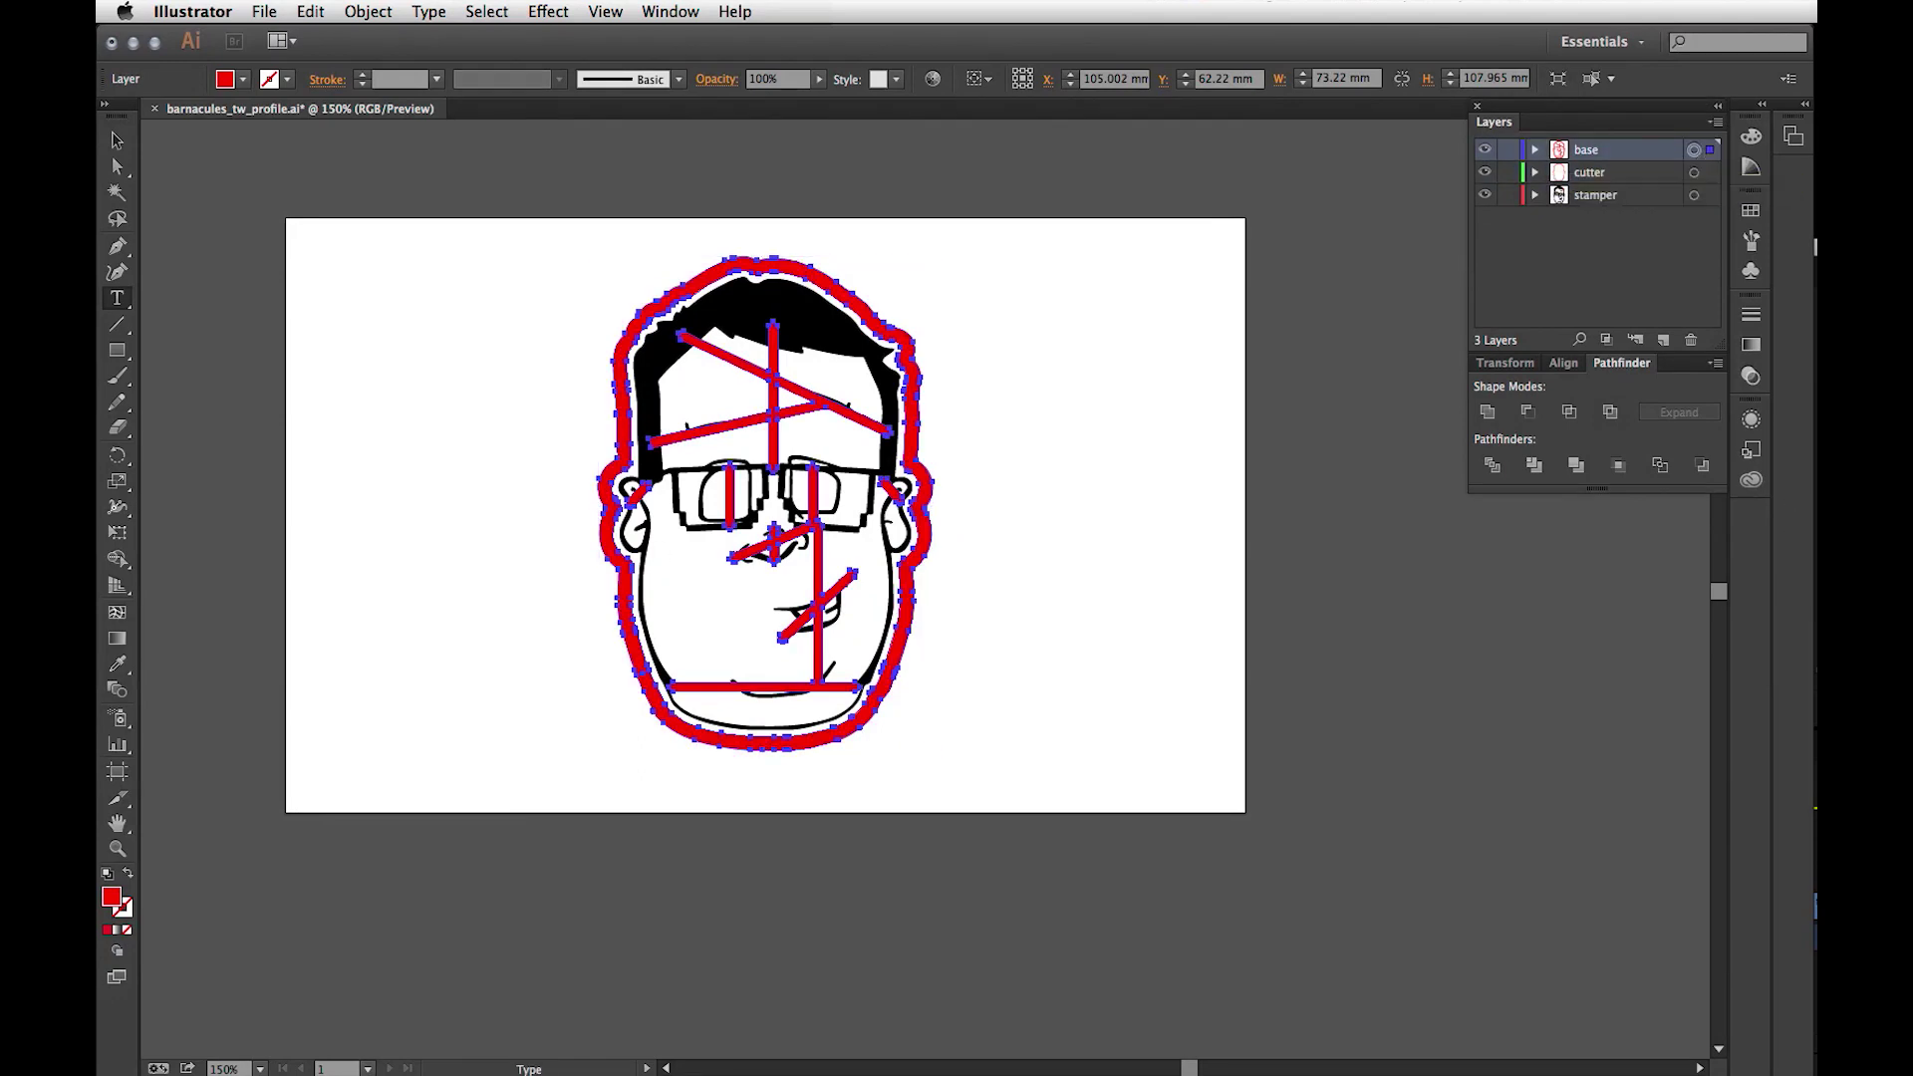
key("super+Tab")
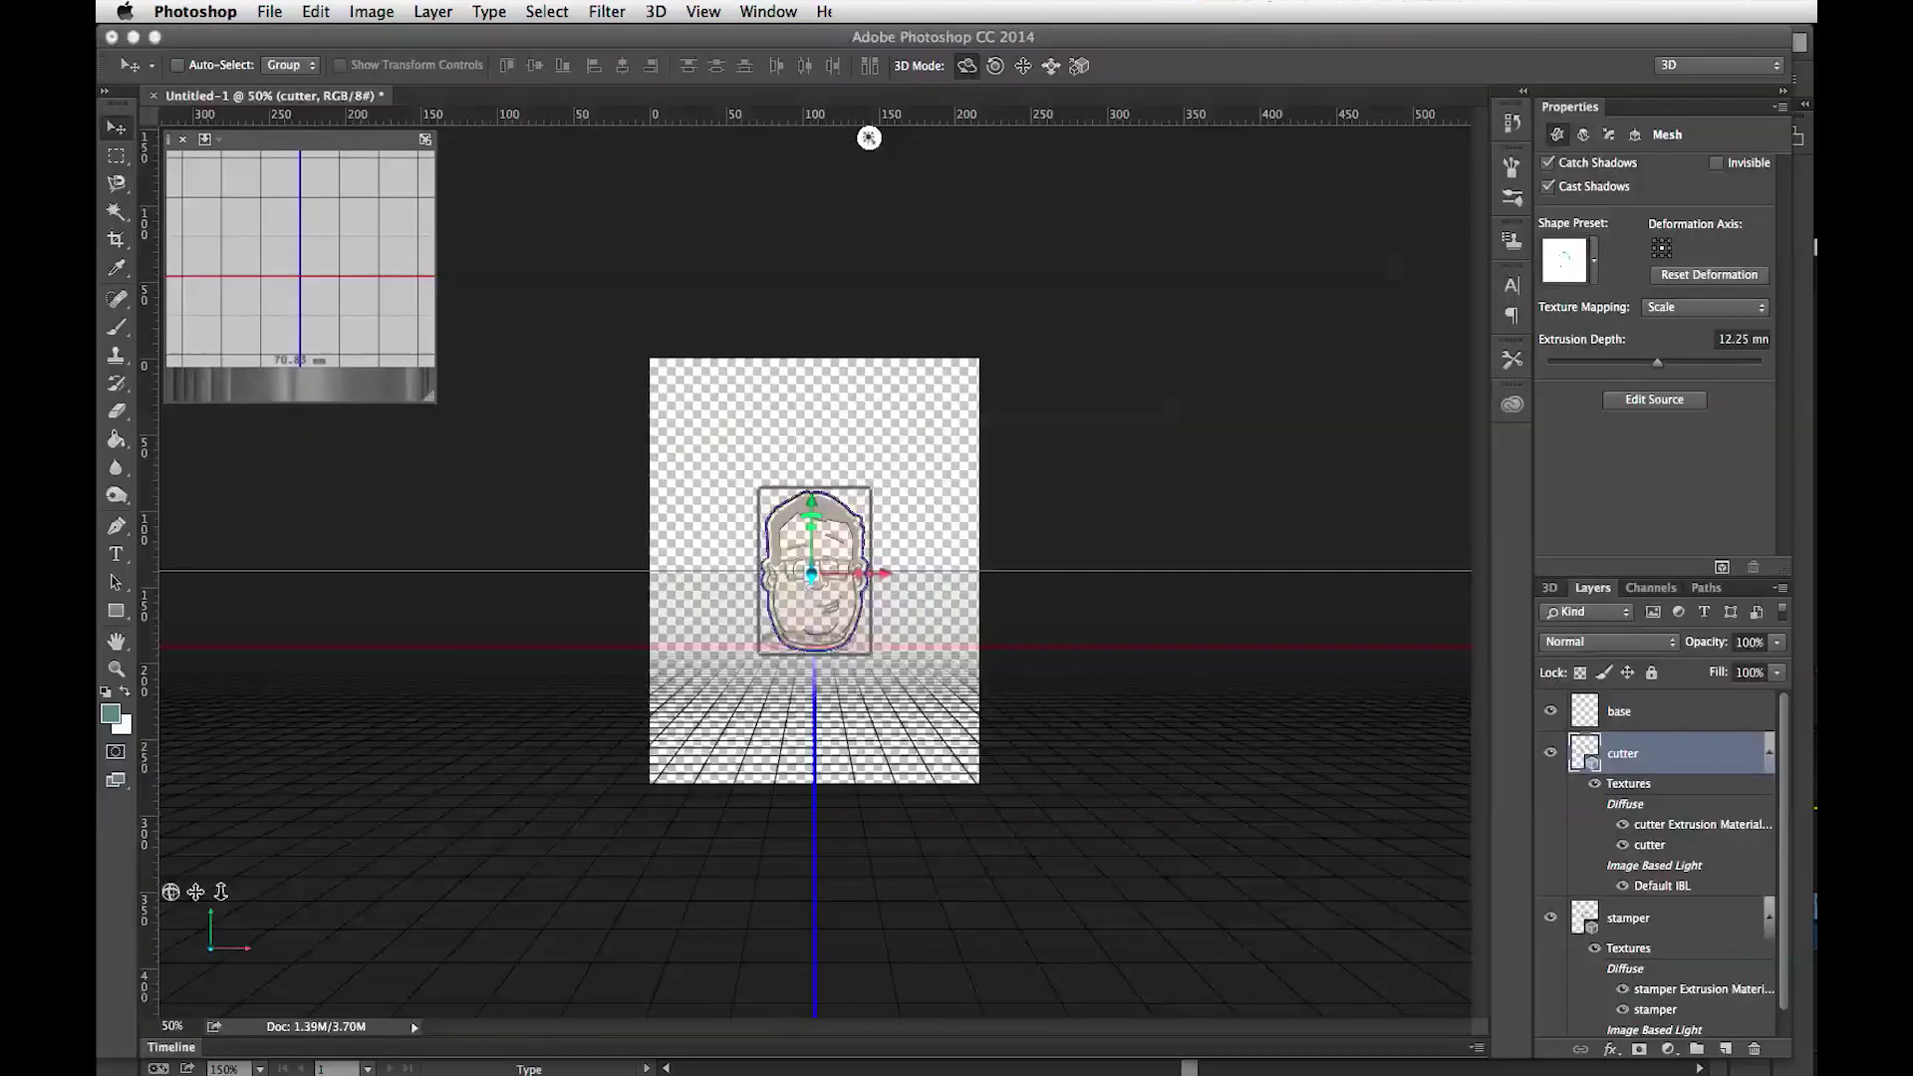
Step: Paste the base outline as a path on Photoshop's base layer and create a 3D Extrusion
left_click(1623, 711)
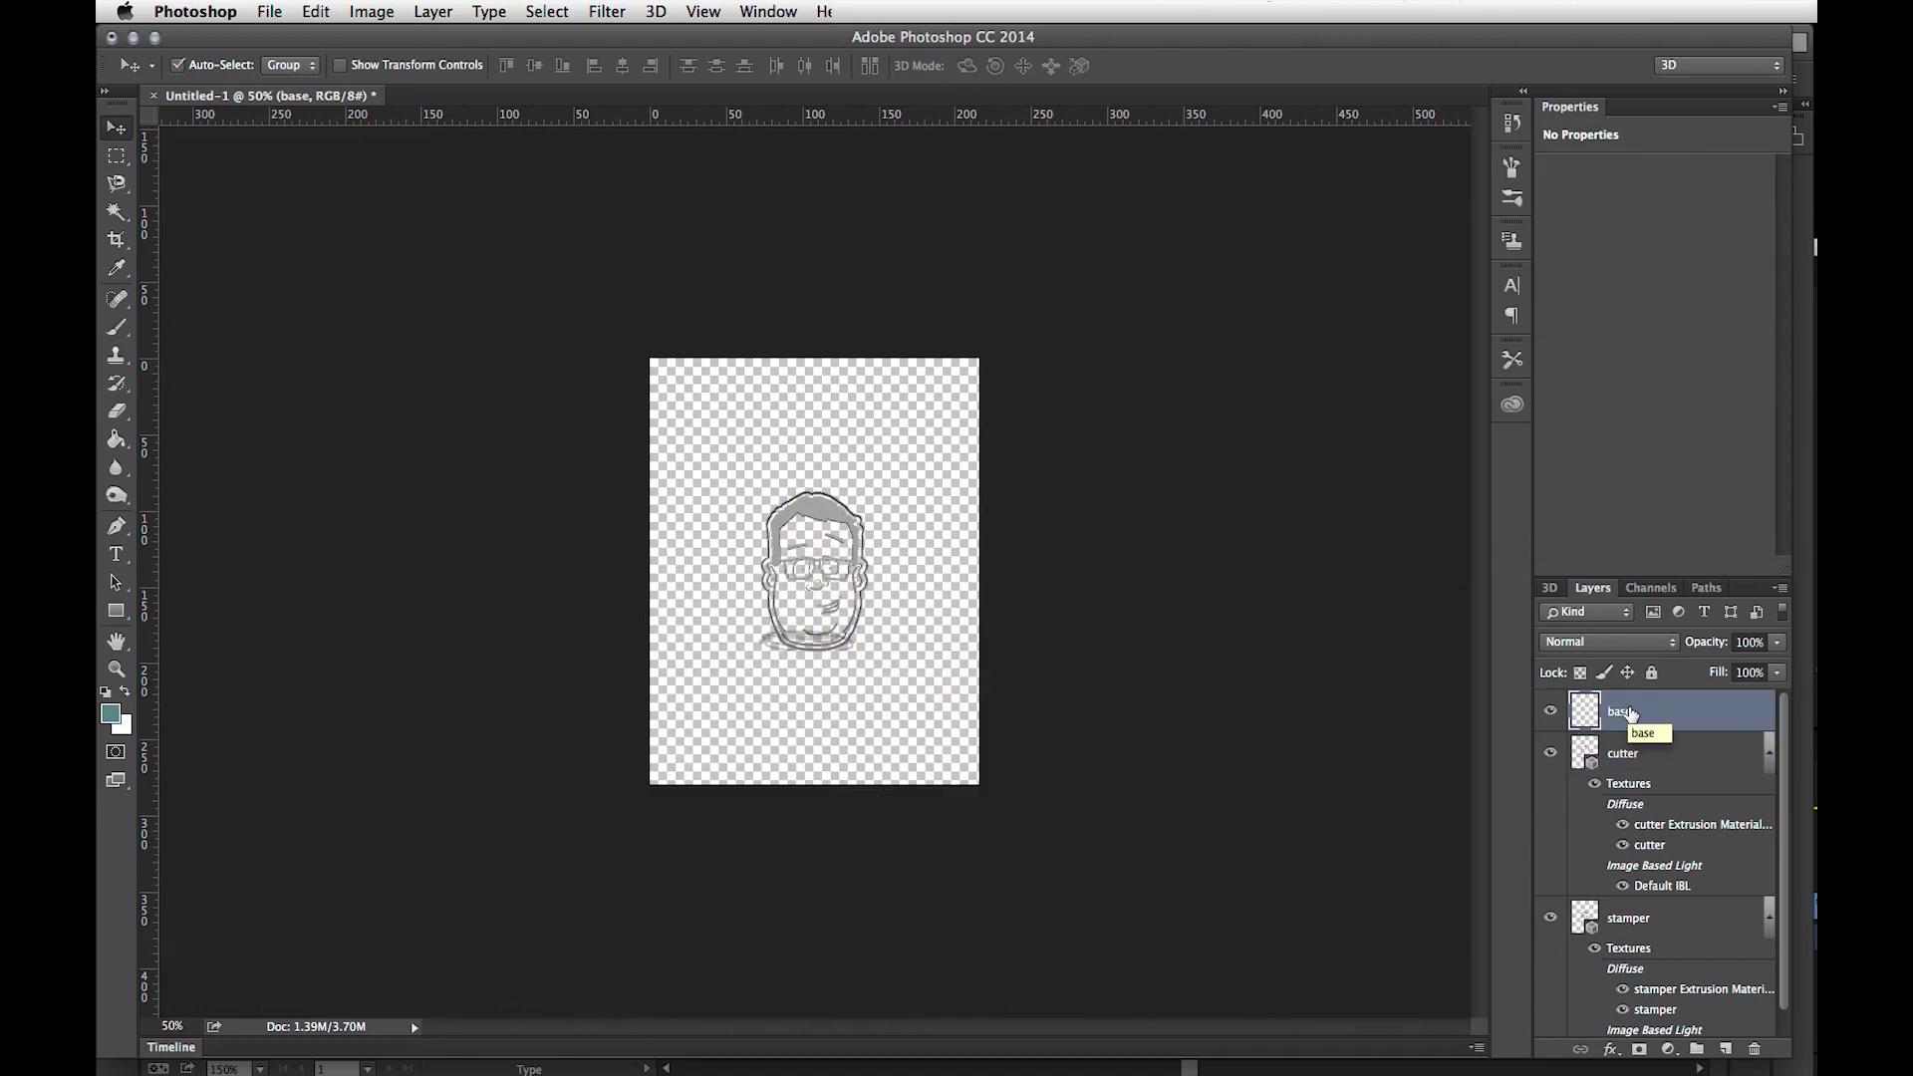
key("super+v")
left_click(586, 874)
left_click(724, 832)
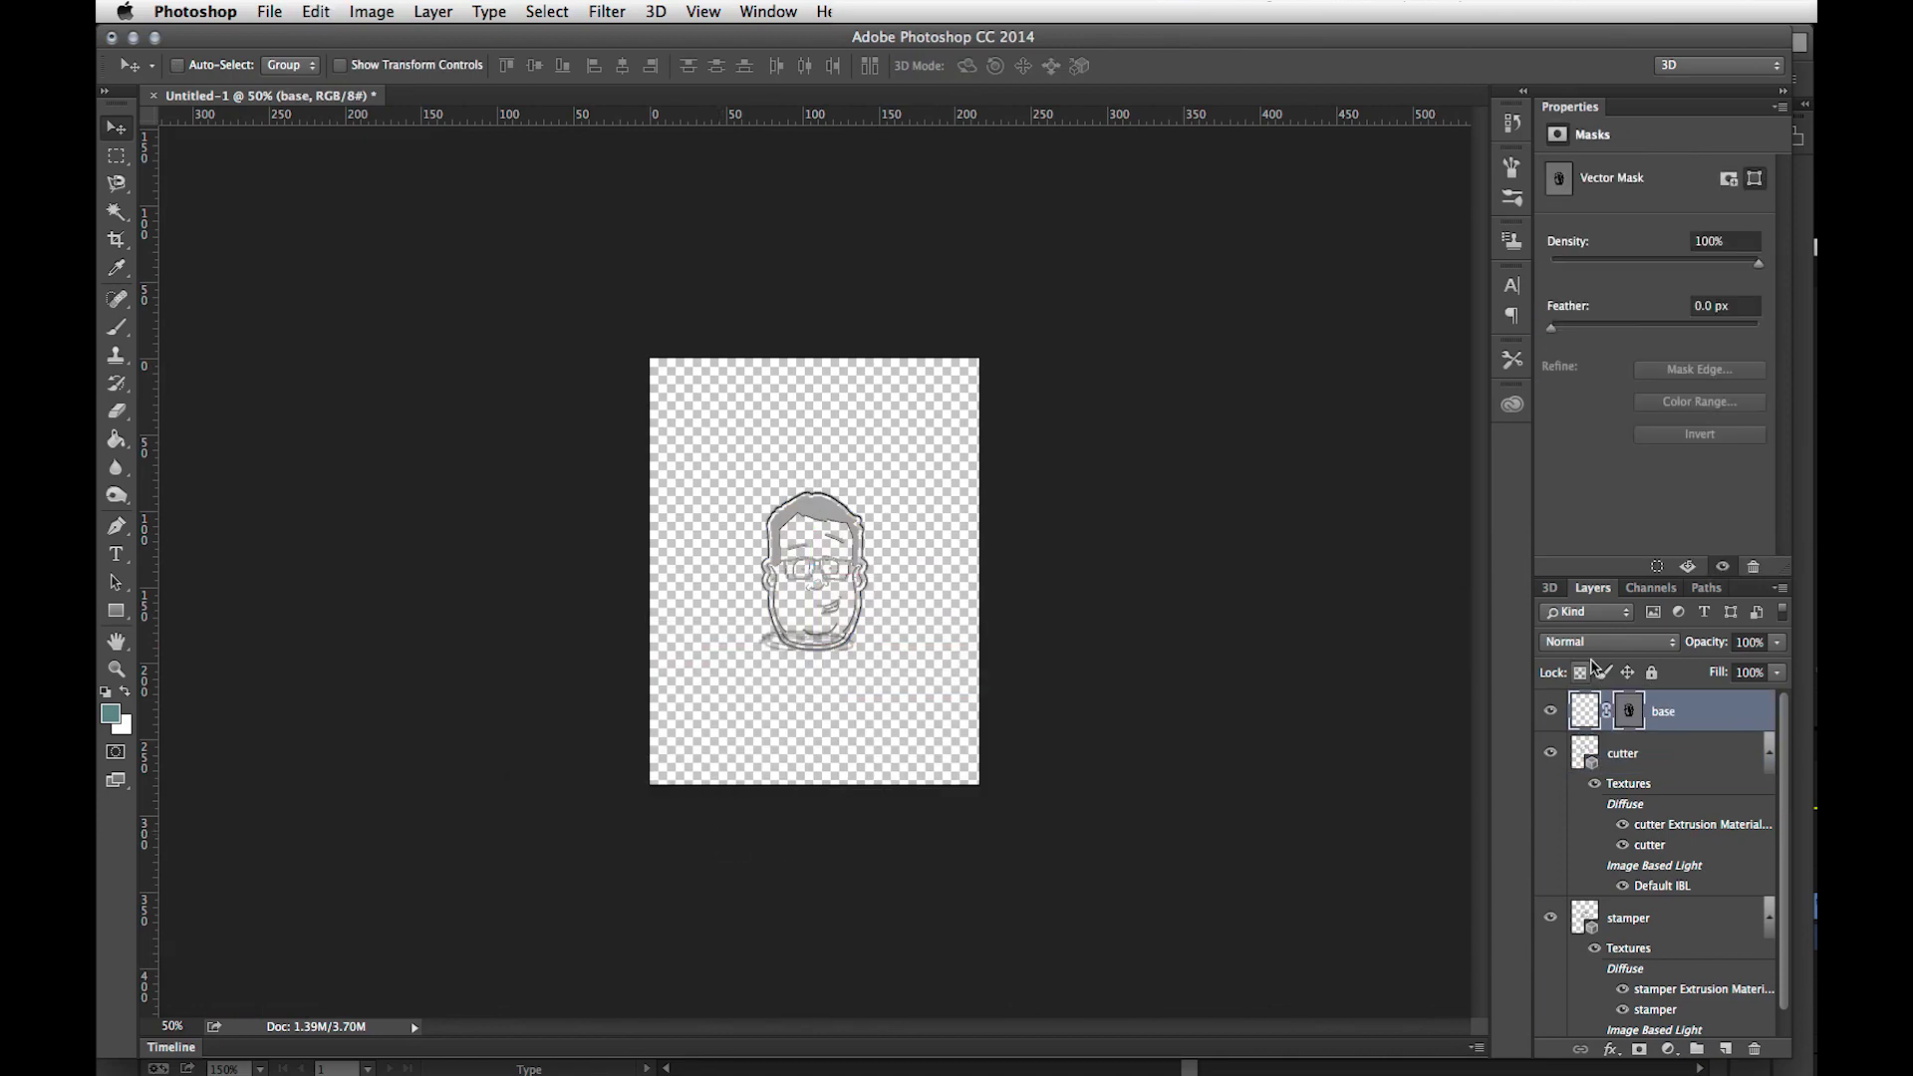
left_click(1549, 588)
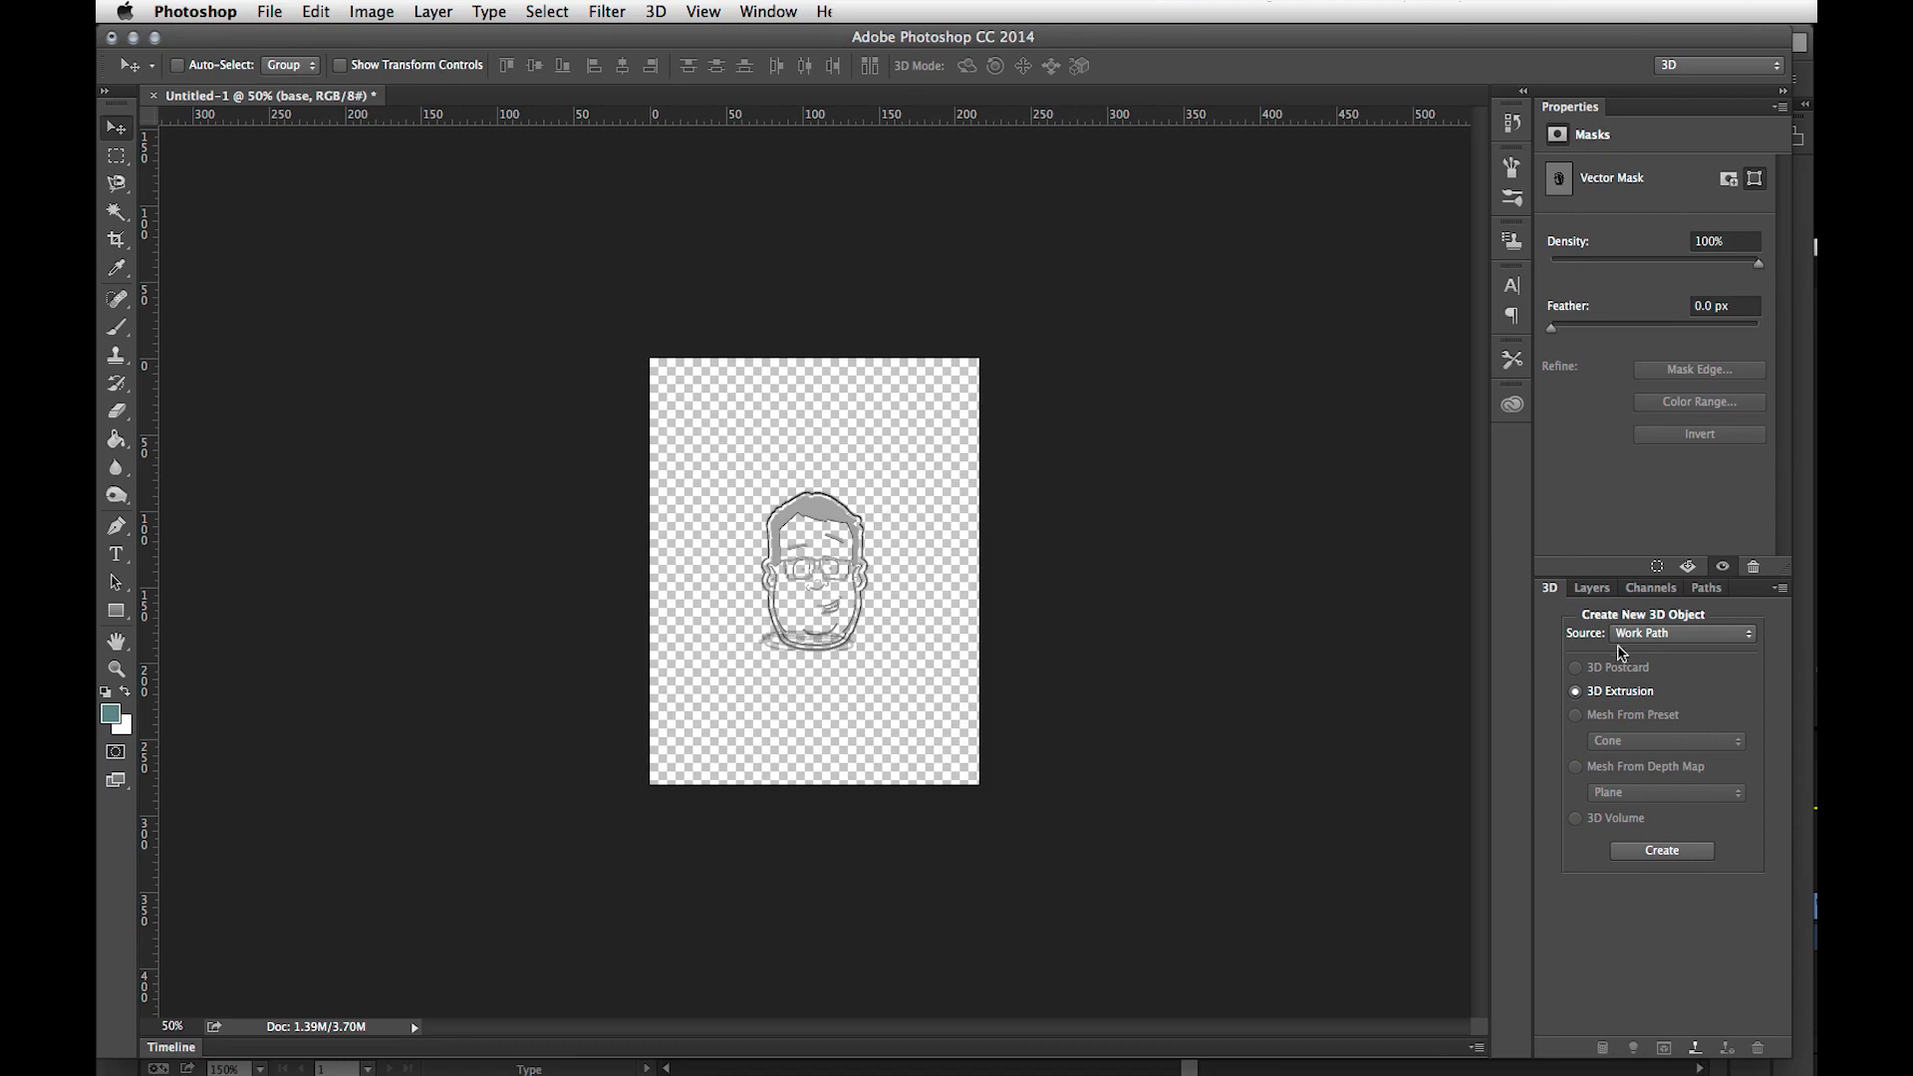
left_click(1657, 858)
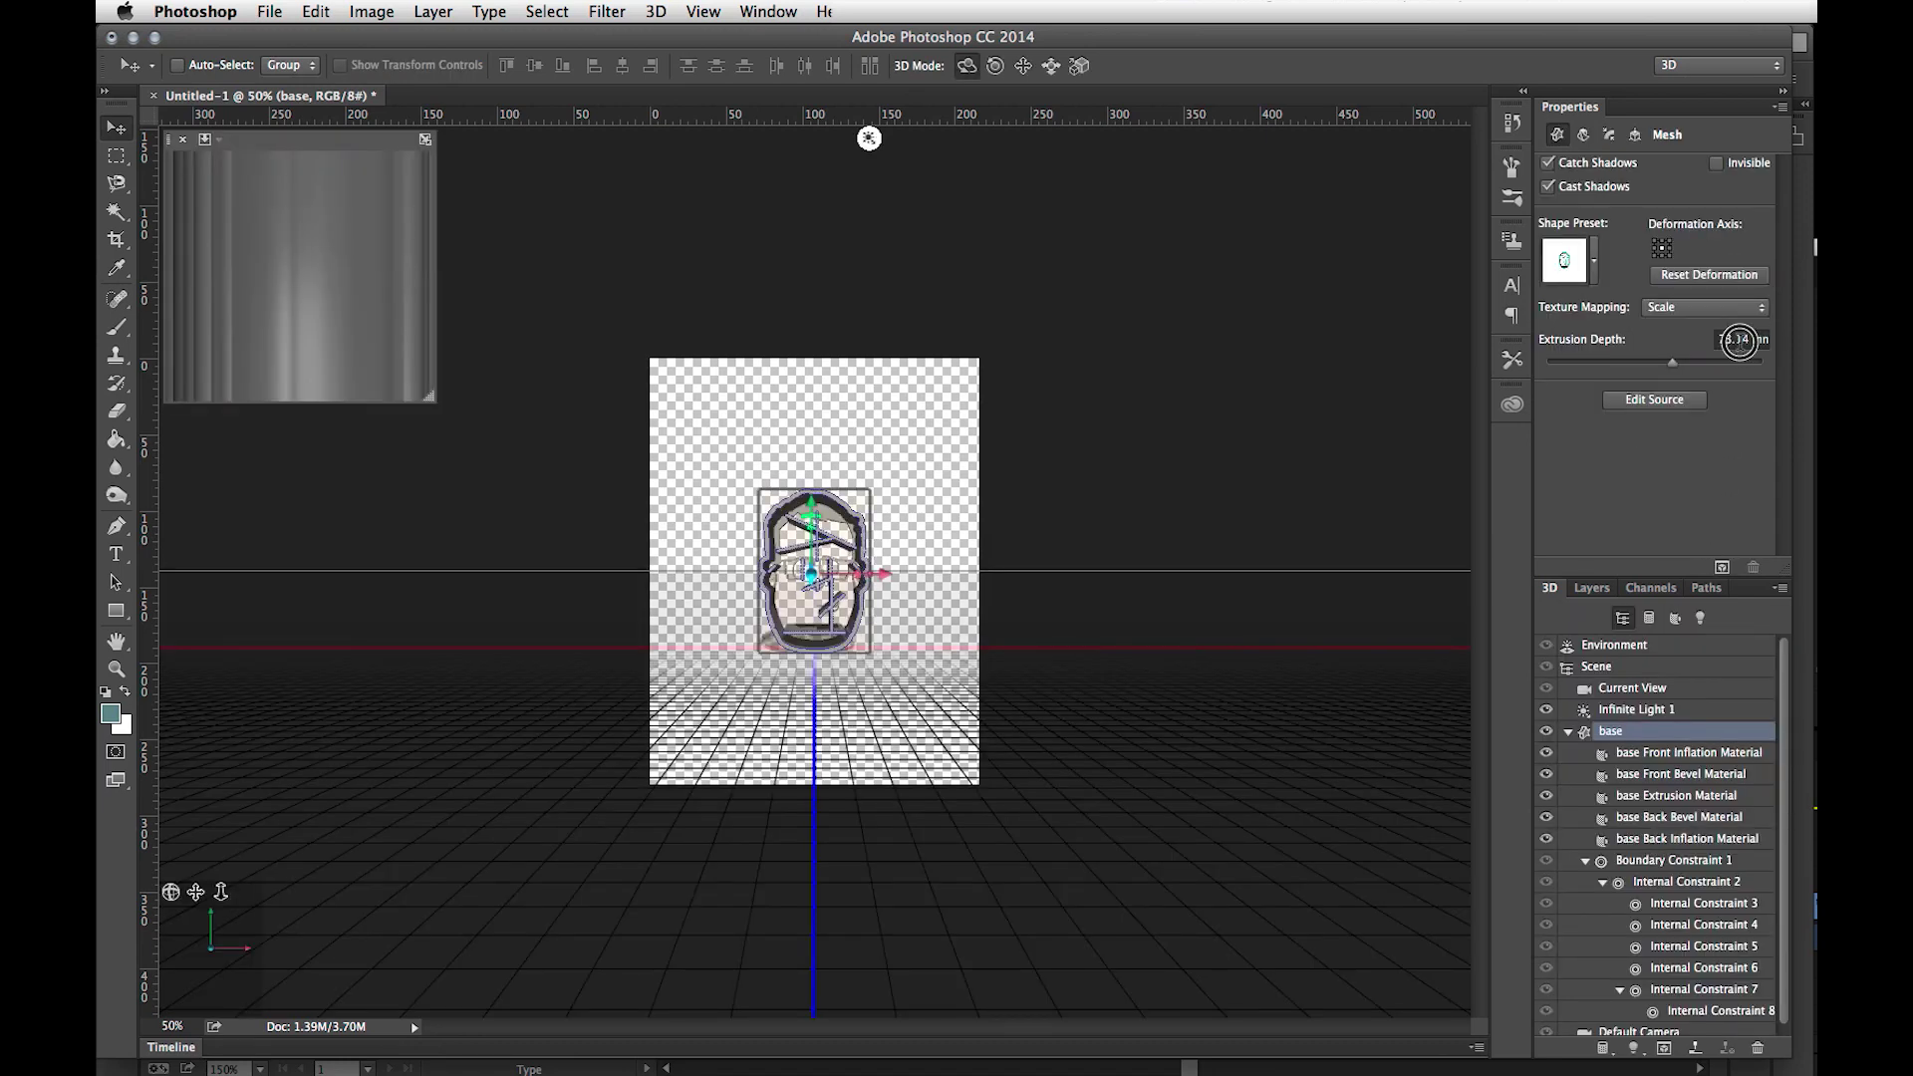
Step: Set the base extrusion depth to 1.75 mm
left_click(1739, 341)
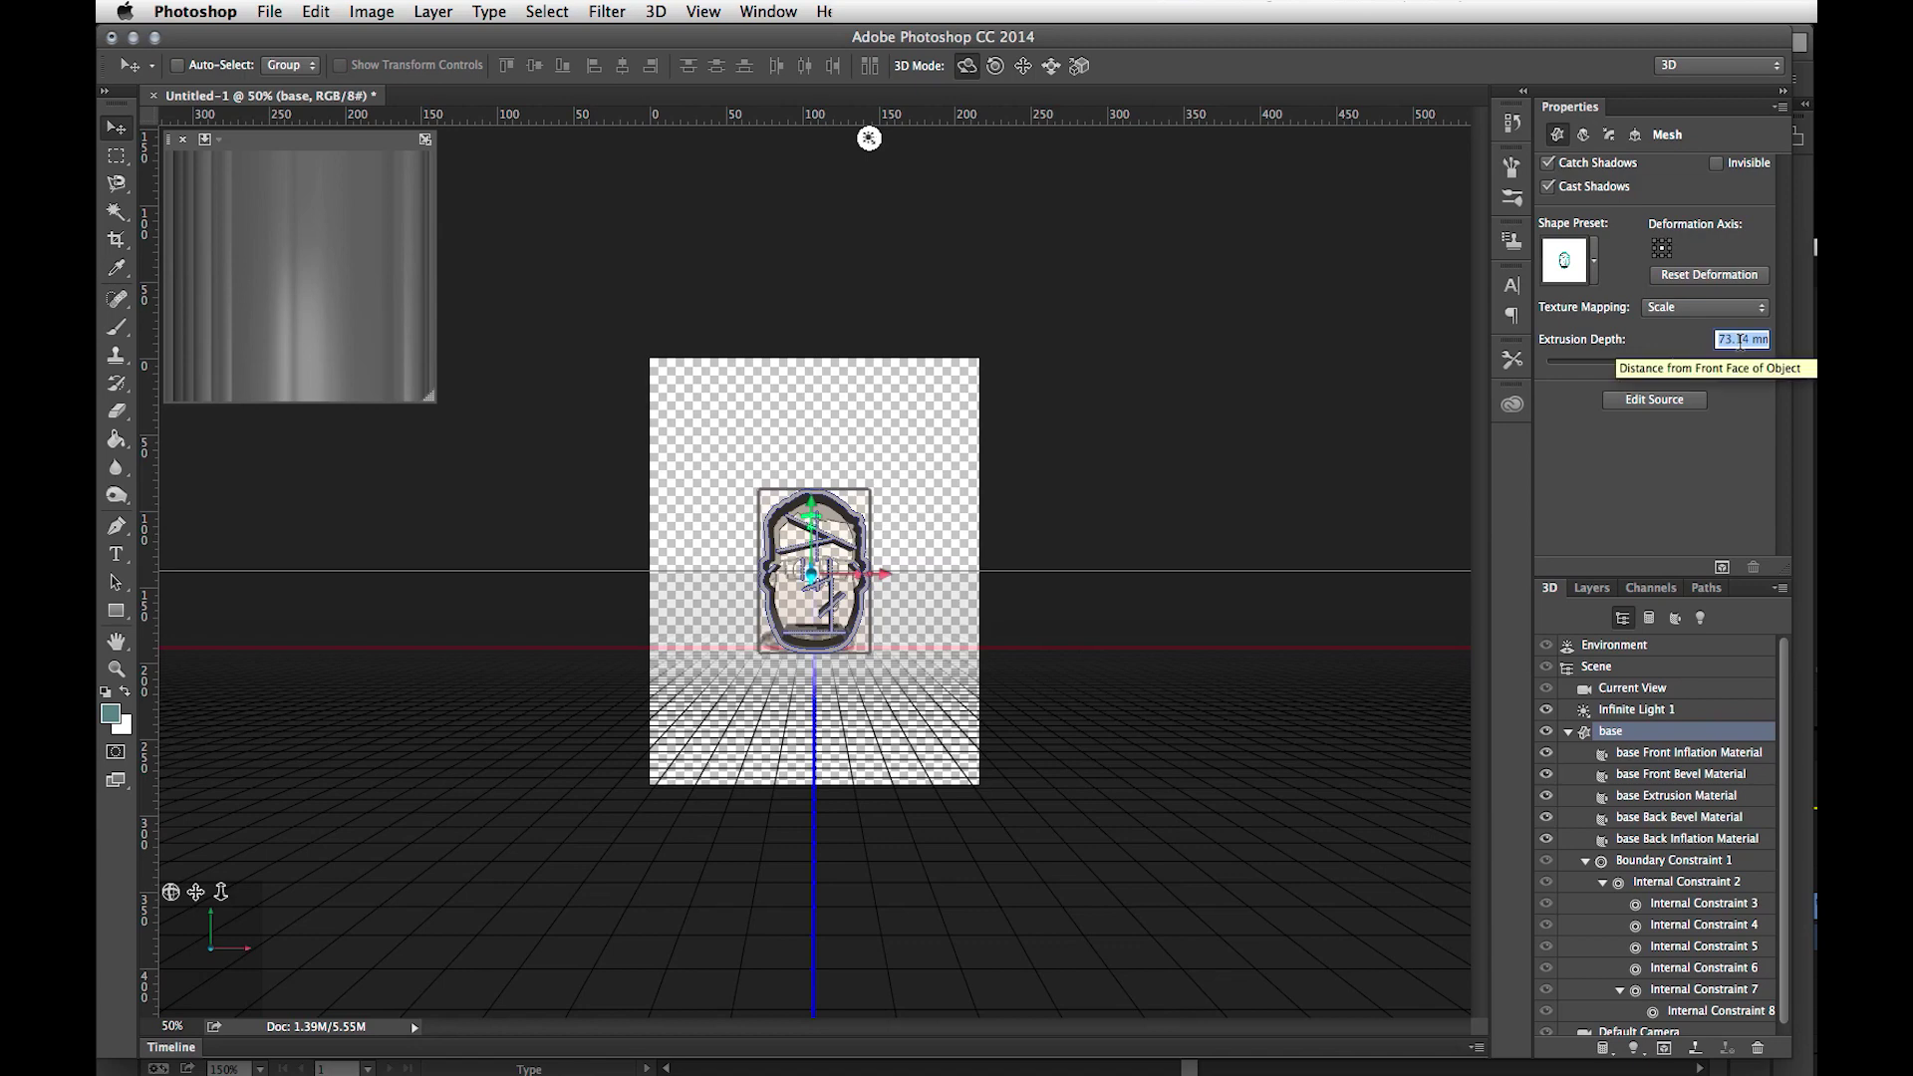
type("1.7")
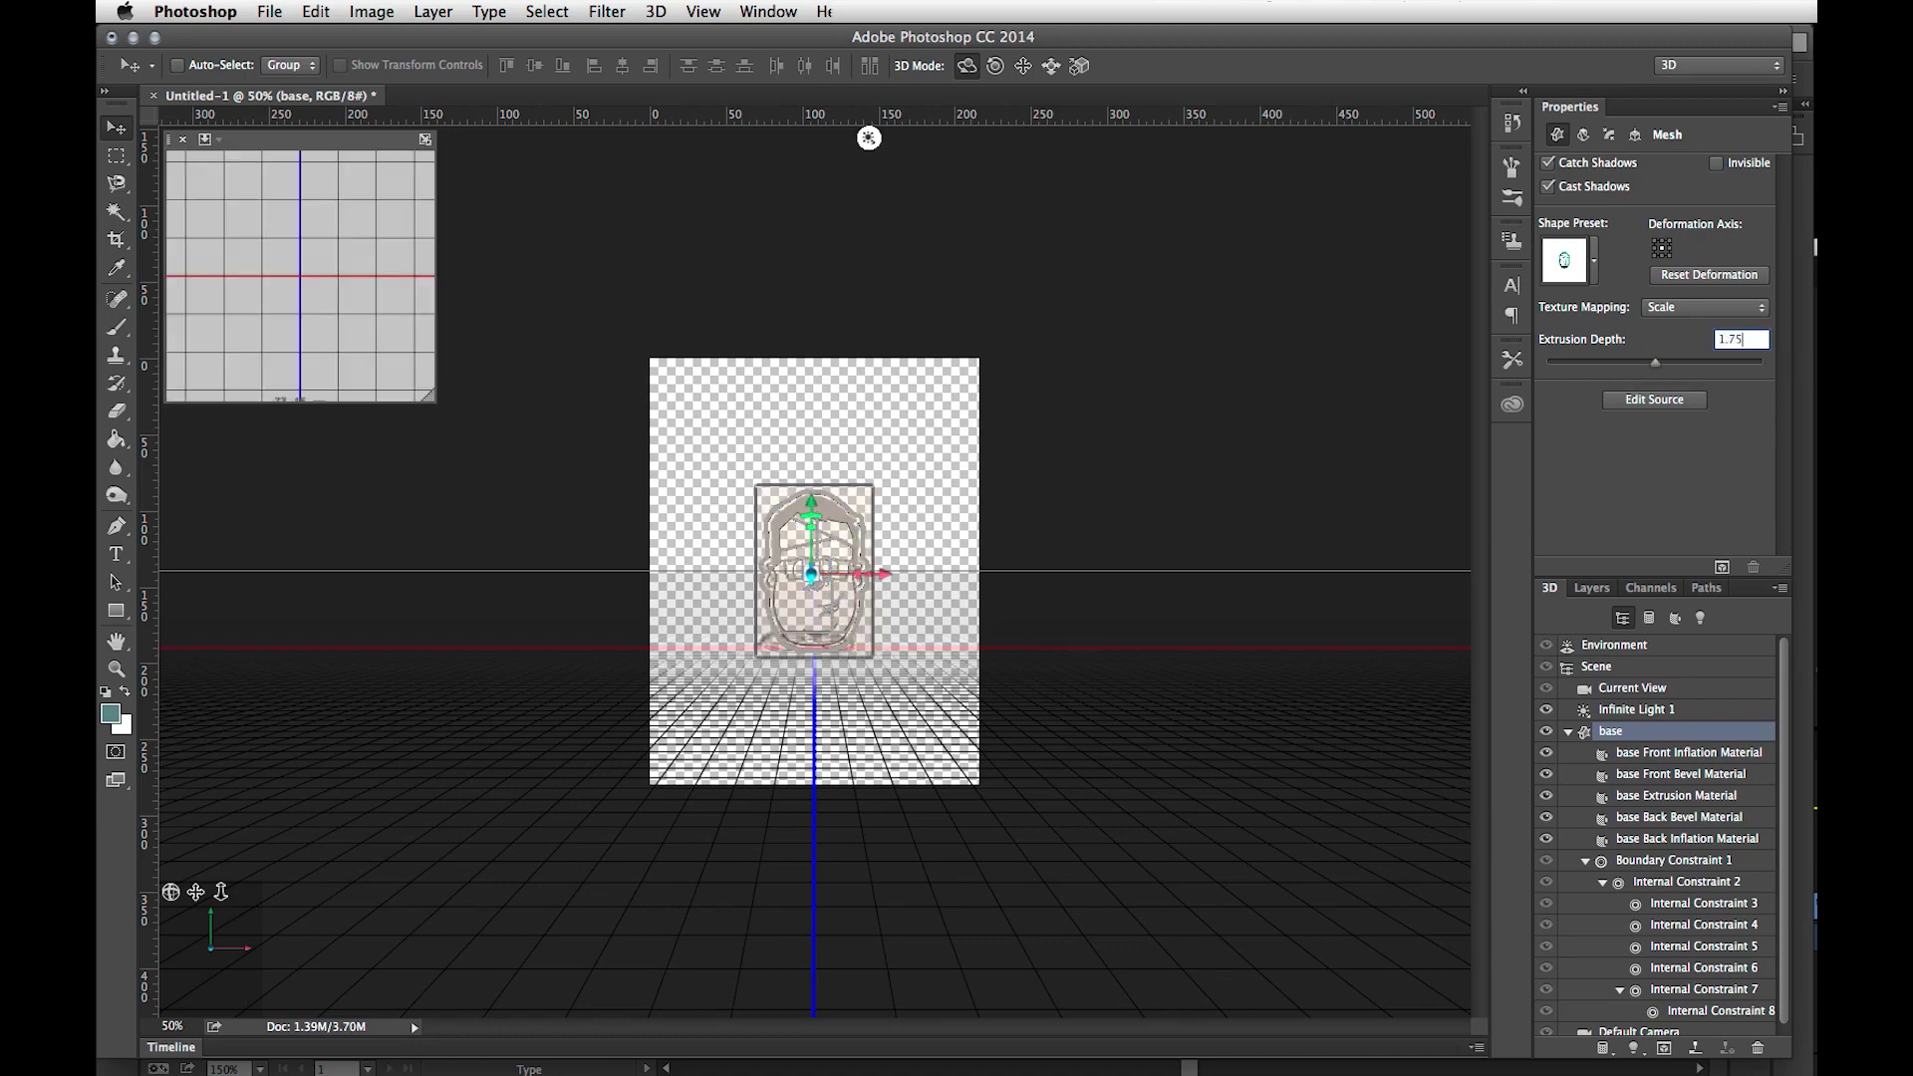
type("5")
key("Return")
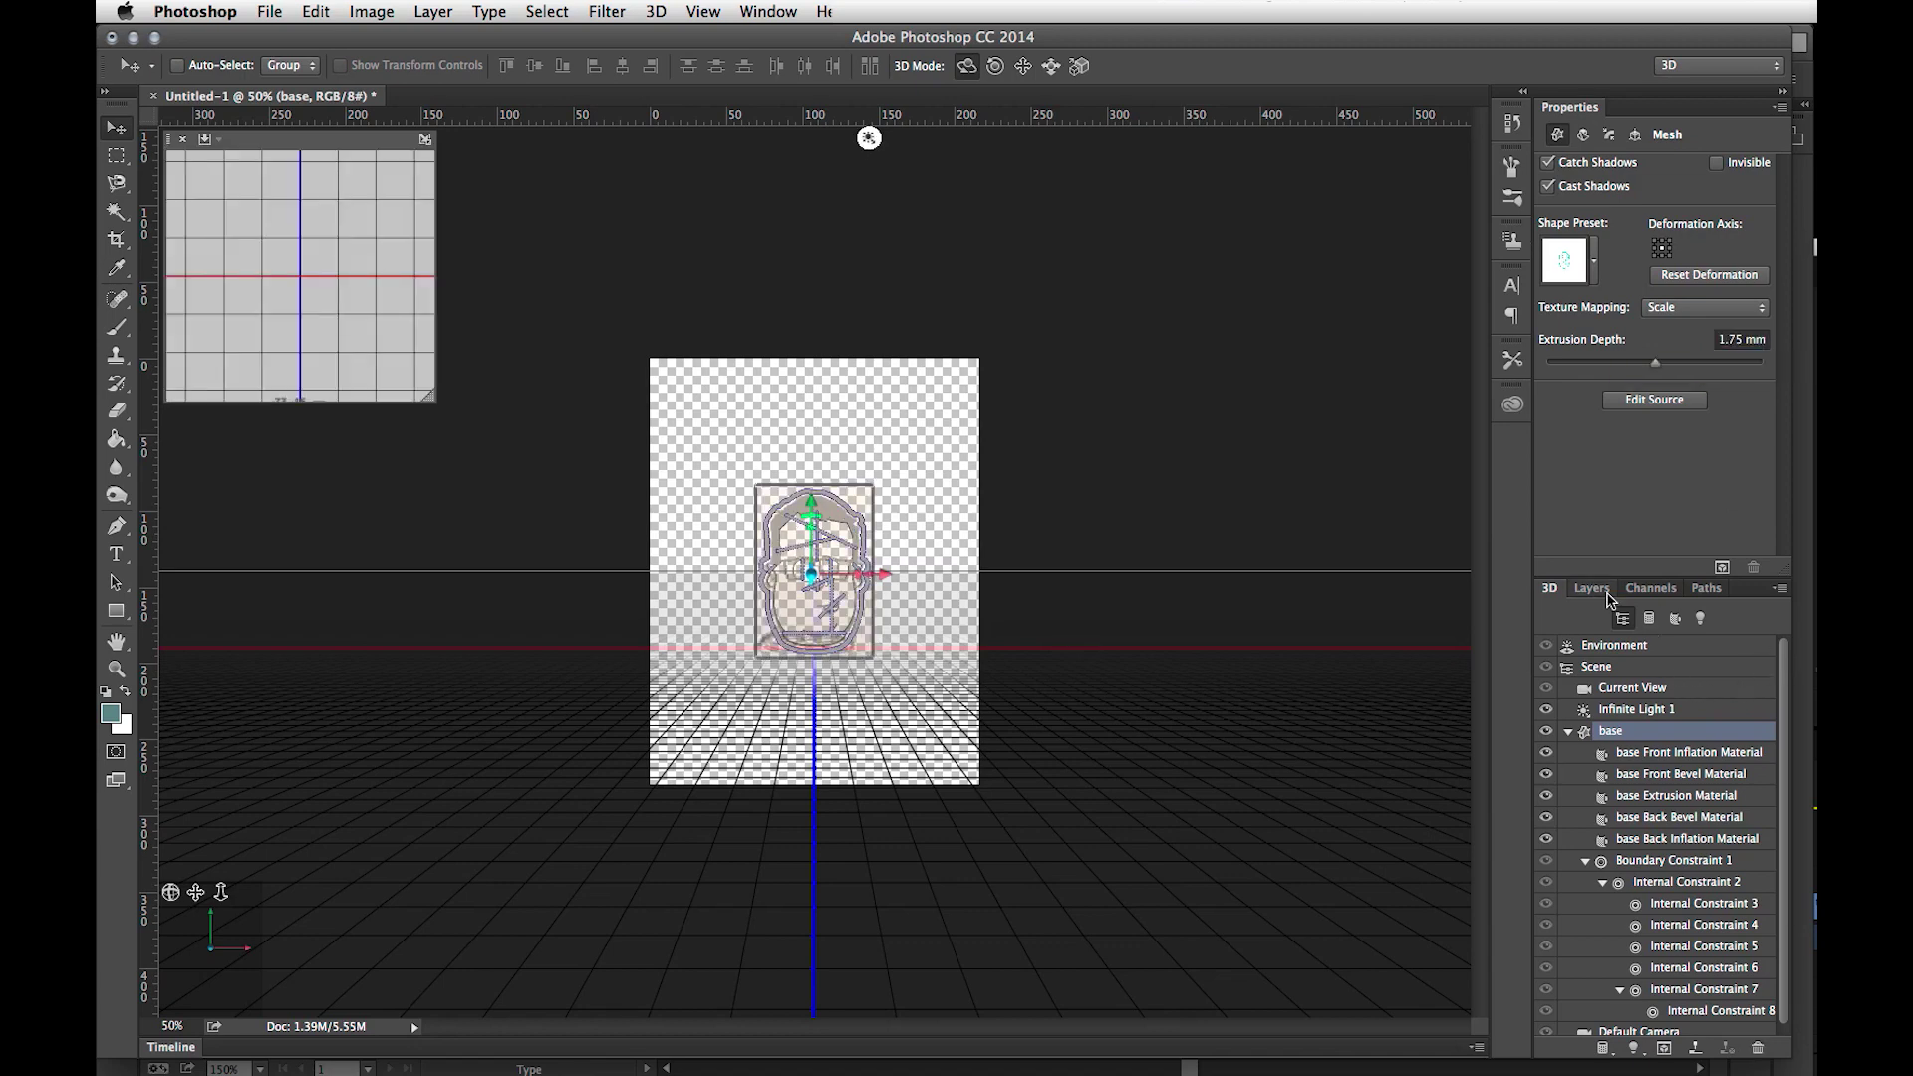
Step: Select the base, cutter and stamper 3D layers together in the Layers panel
left_click(1594, 590)
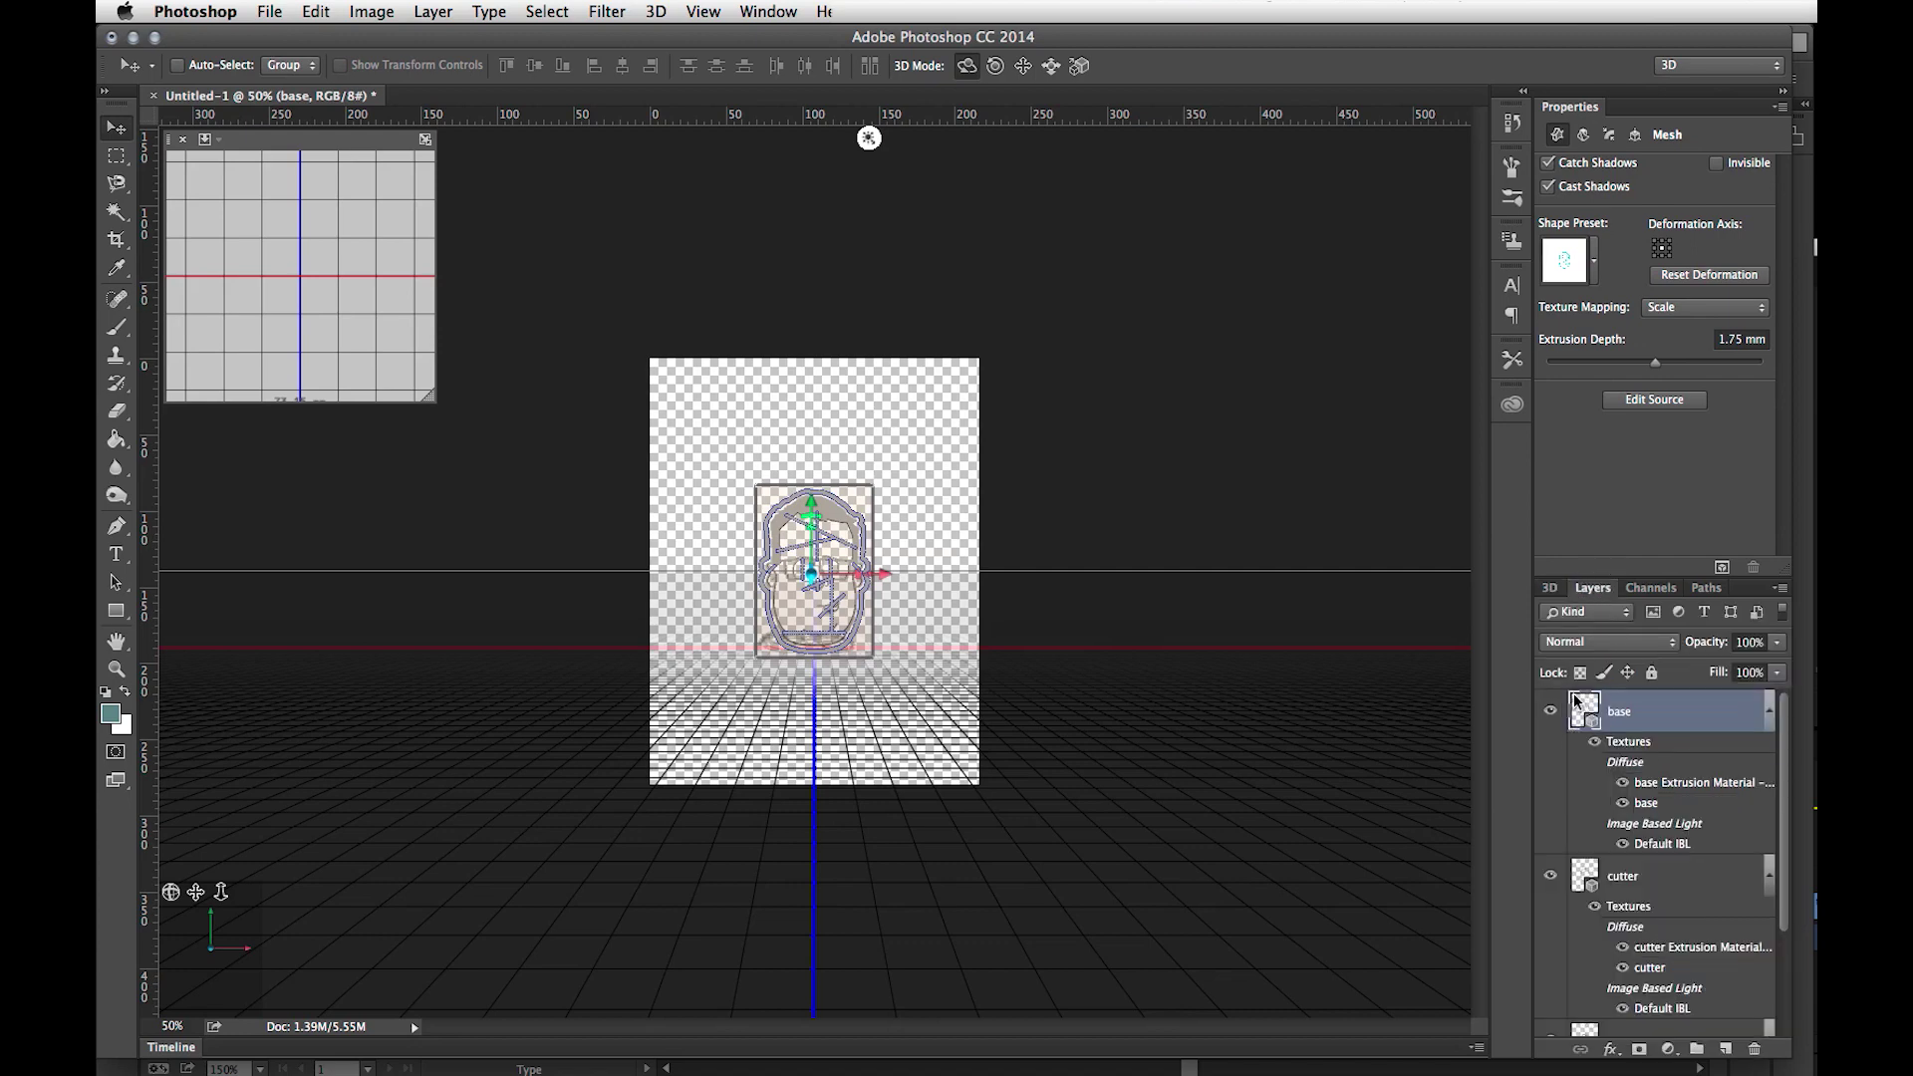
scroll(1658, 821, "down", 3)
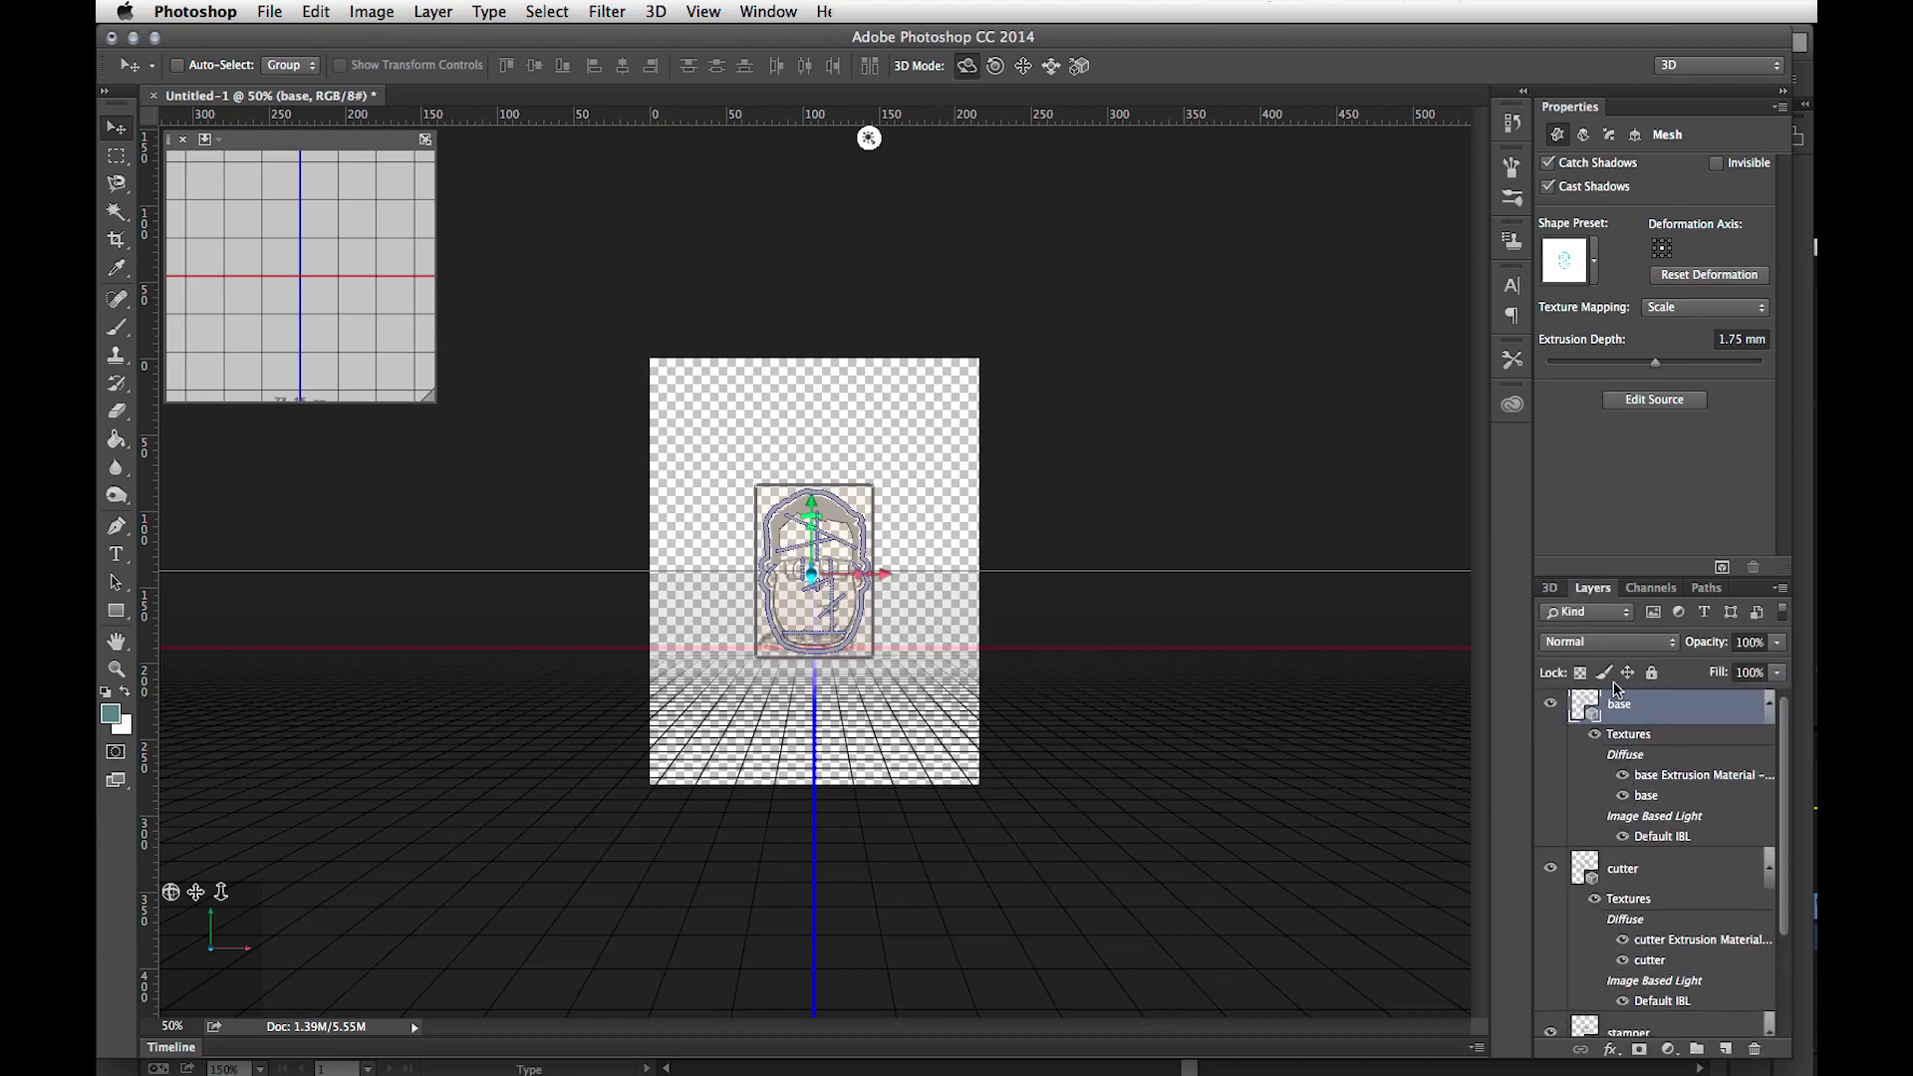
left_click(1674, 996, "shift")
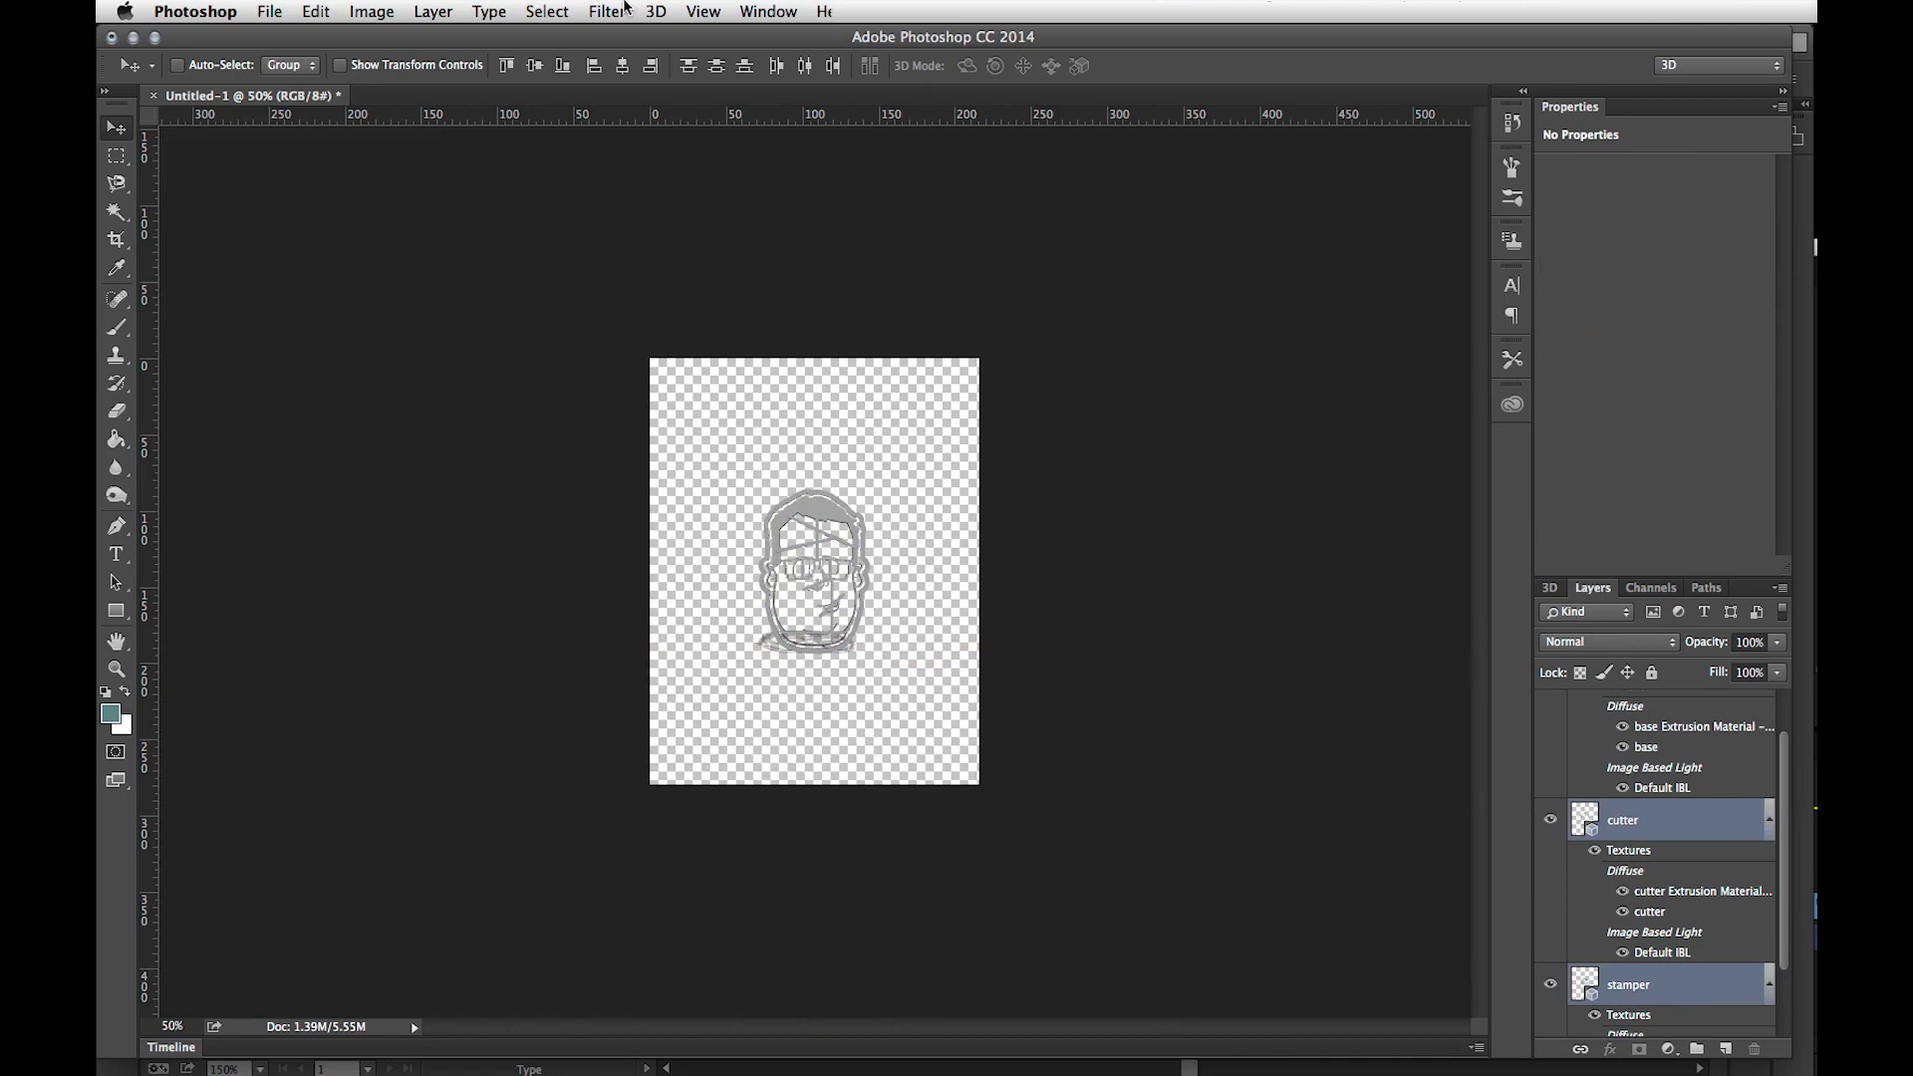
left_click(657, 17)
left_click(681, 72)
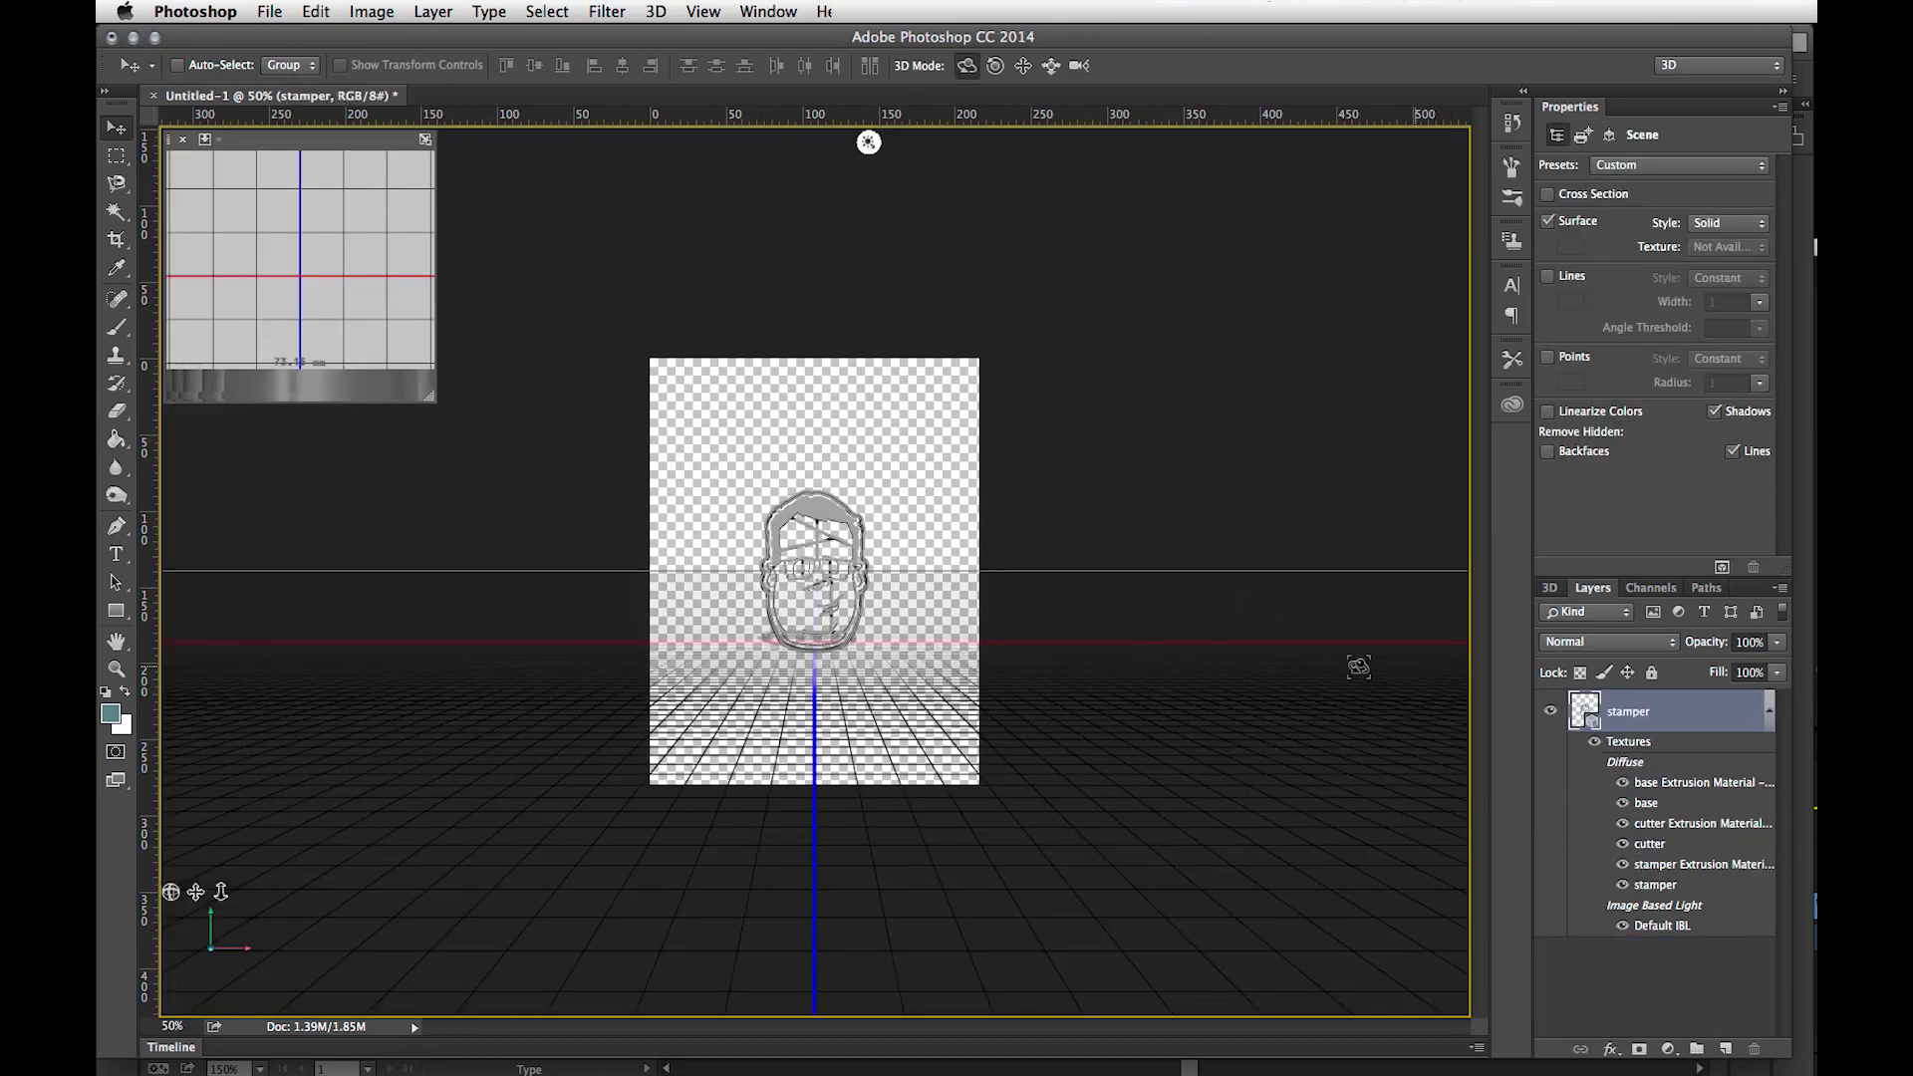
left_click(1549, 587)
left_click(1568, 753)
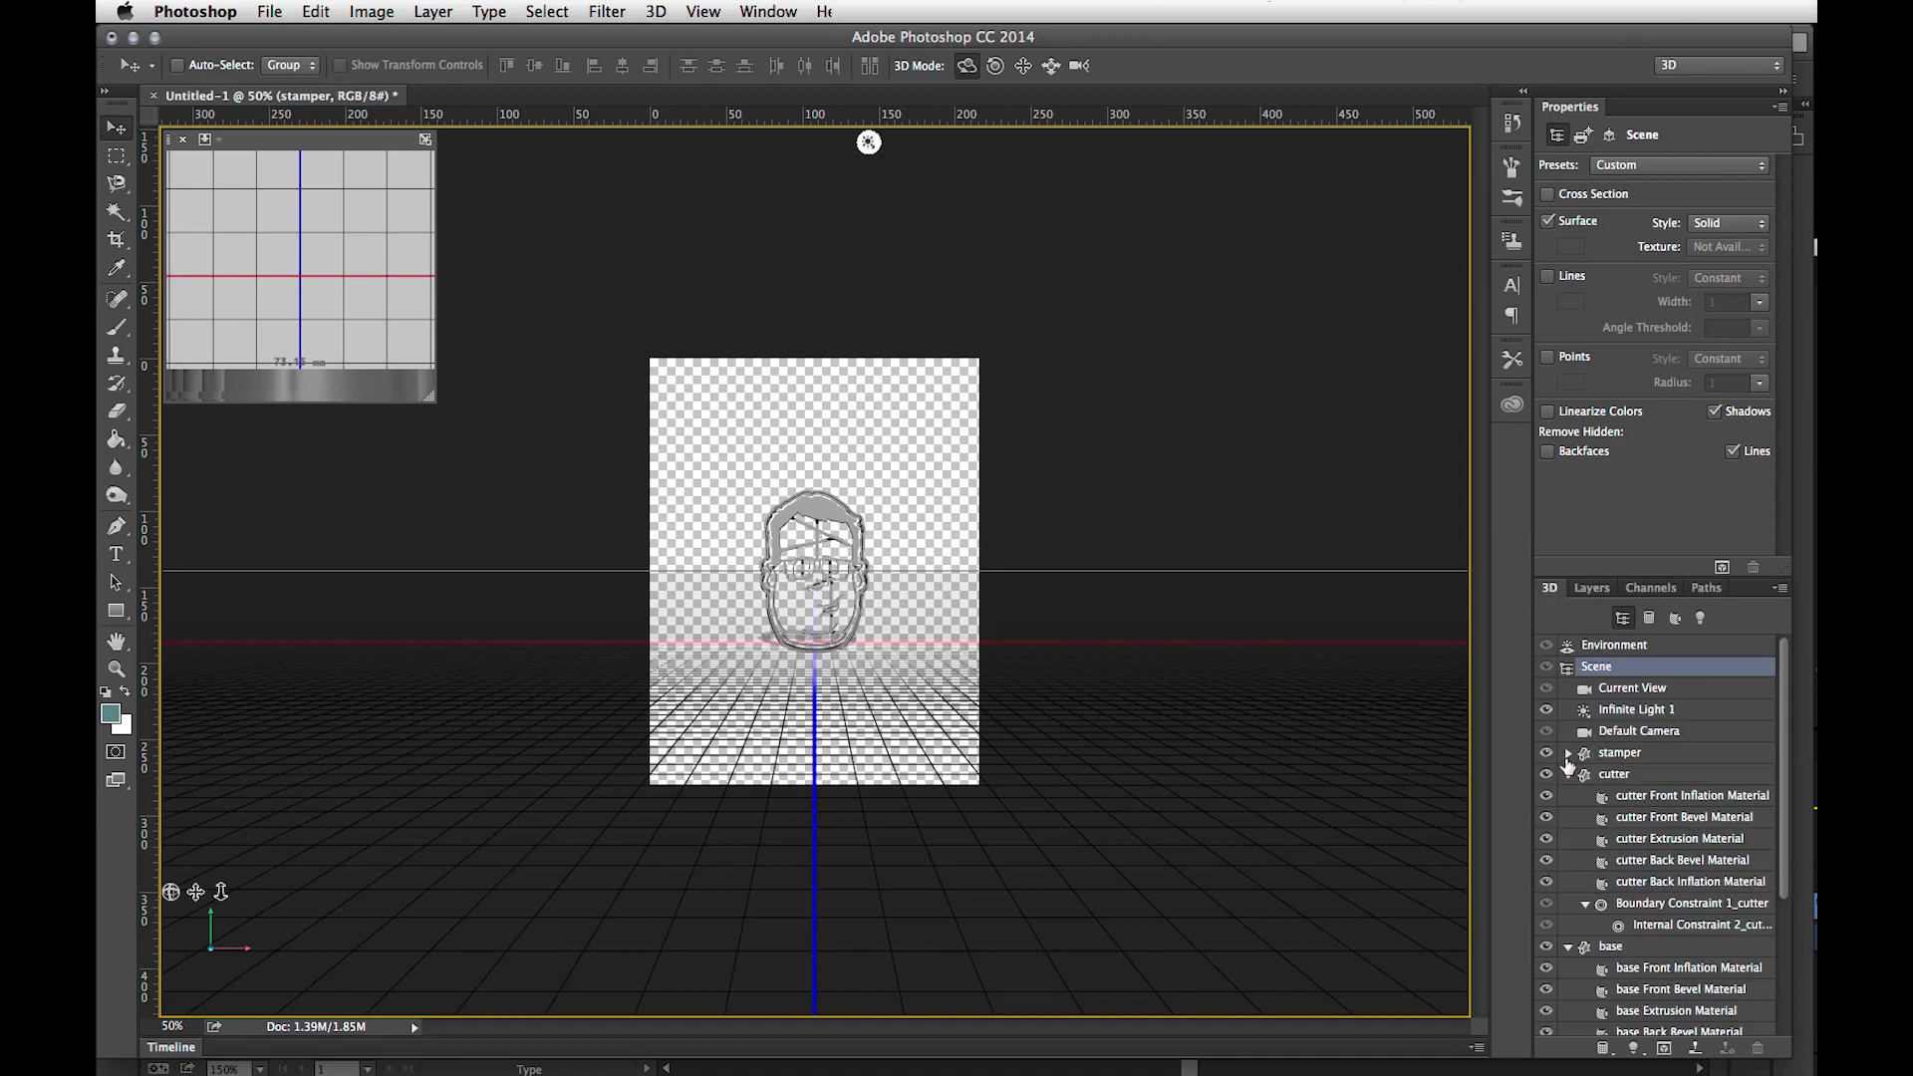
left_click(1568, 774)
left_click(1568, 799)
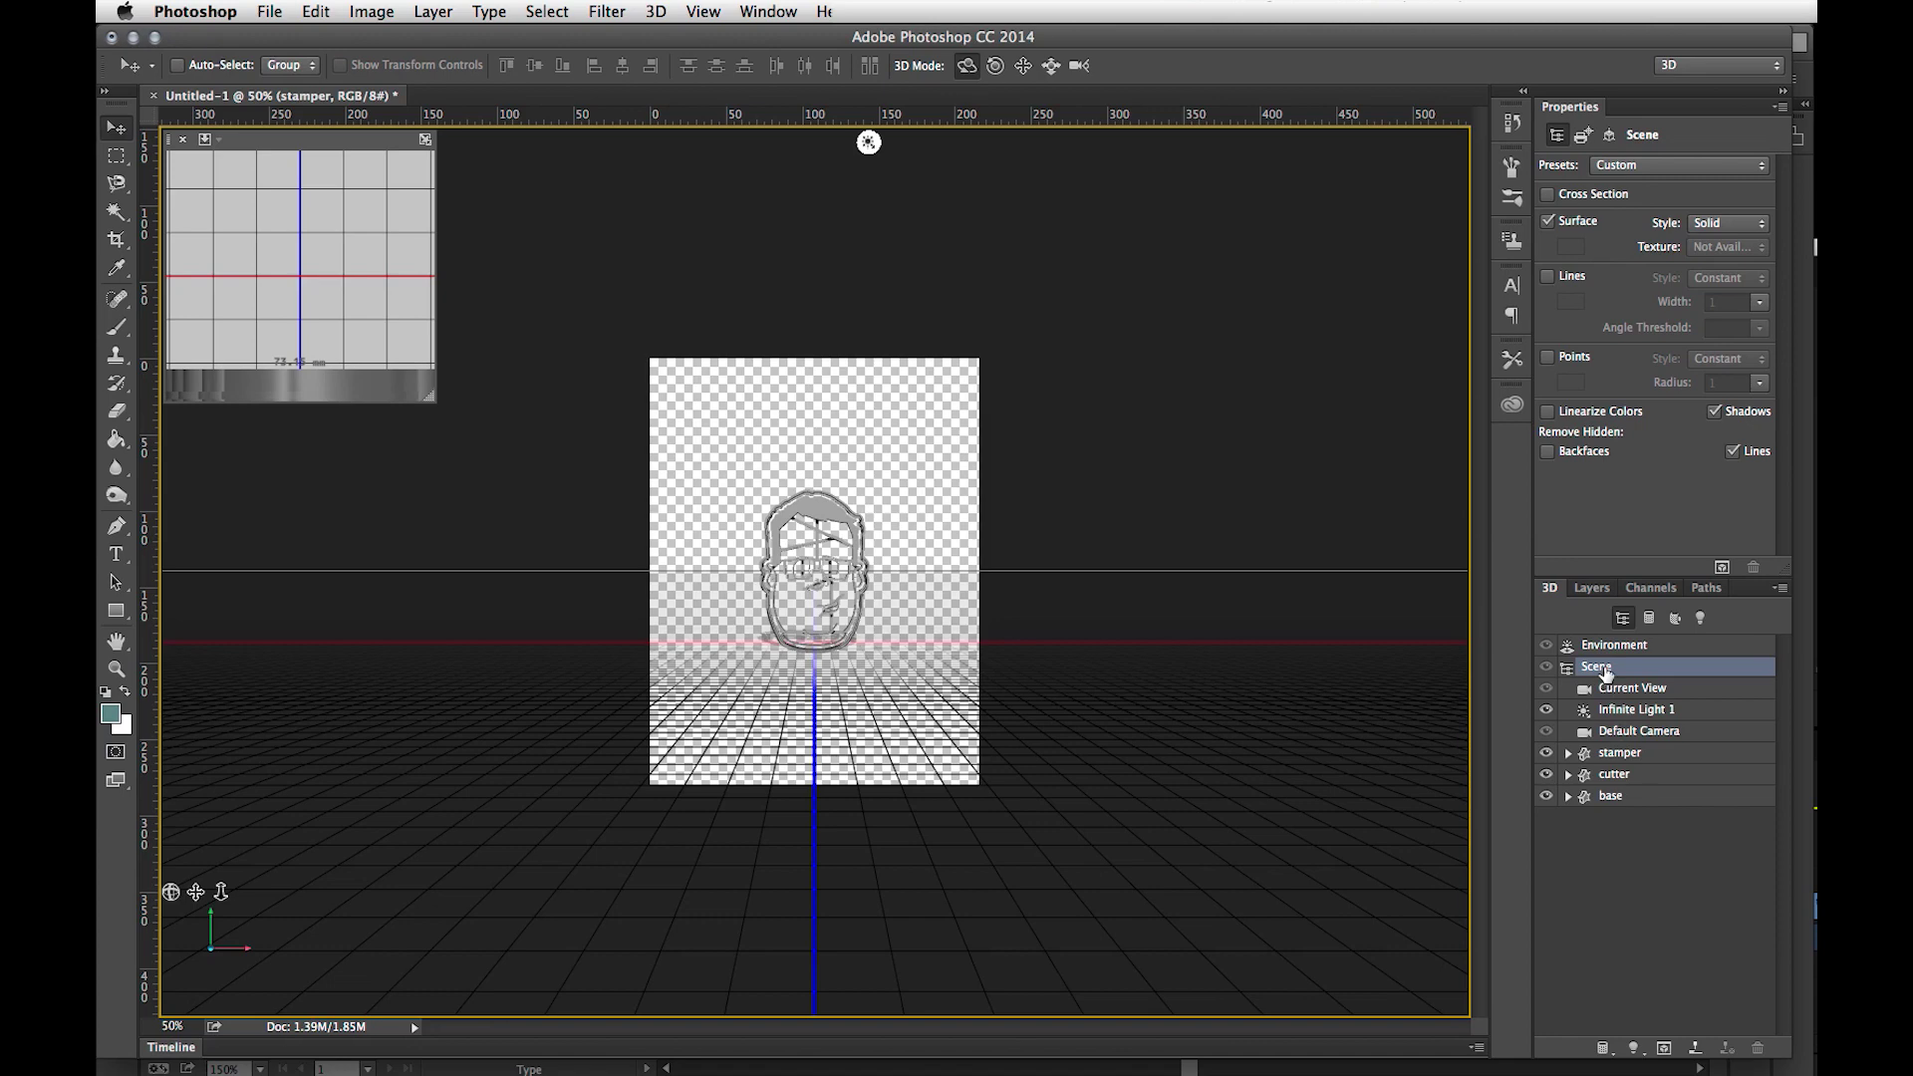
Step: Rotate the stamper, cutter and base layers together to -90° on the X axis
left_click(1618, 753)
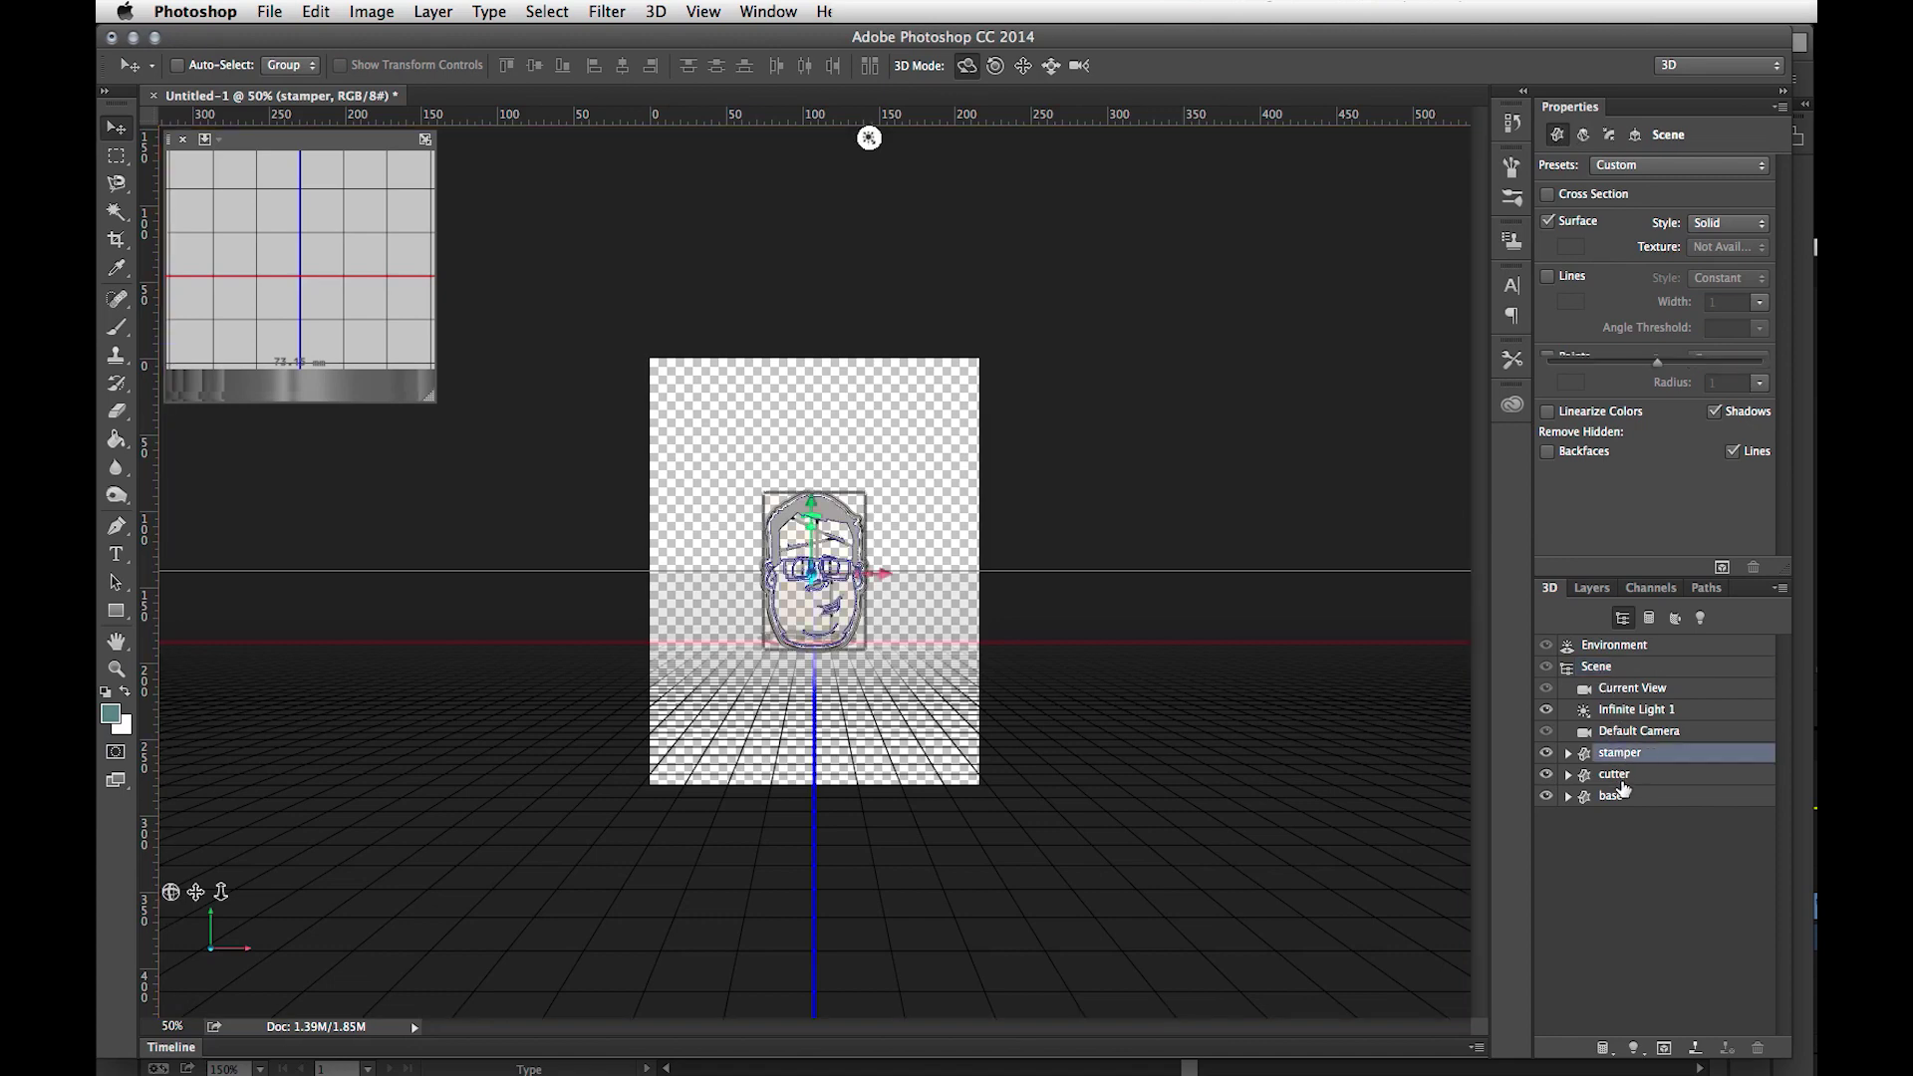
left_click(1616, 796, "shift")
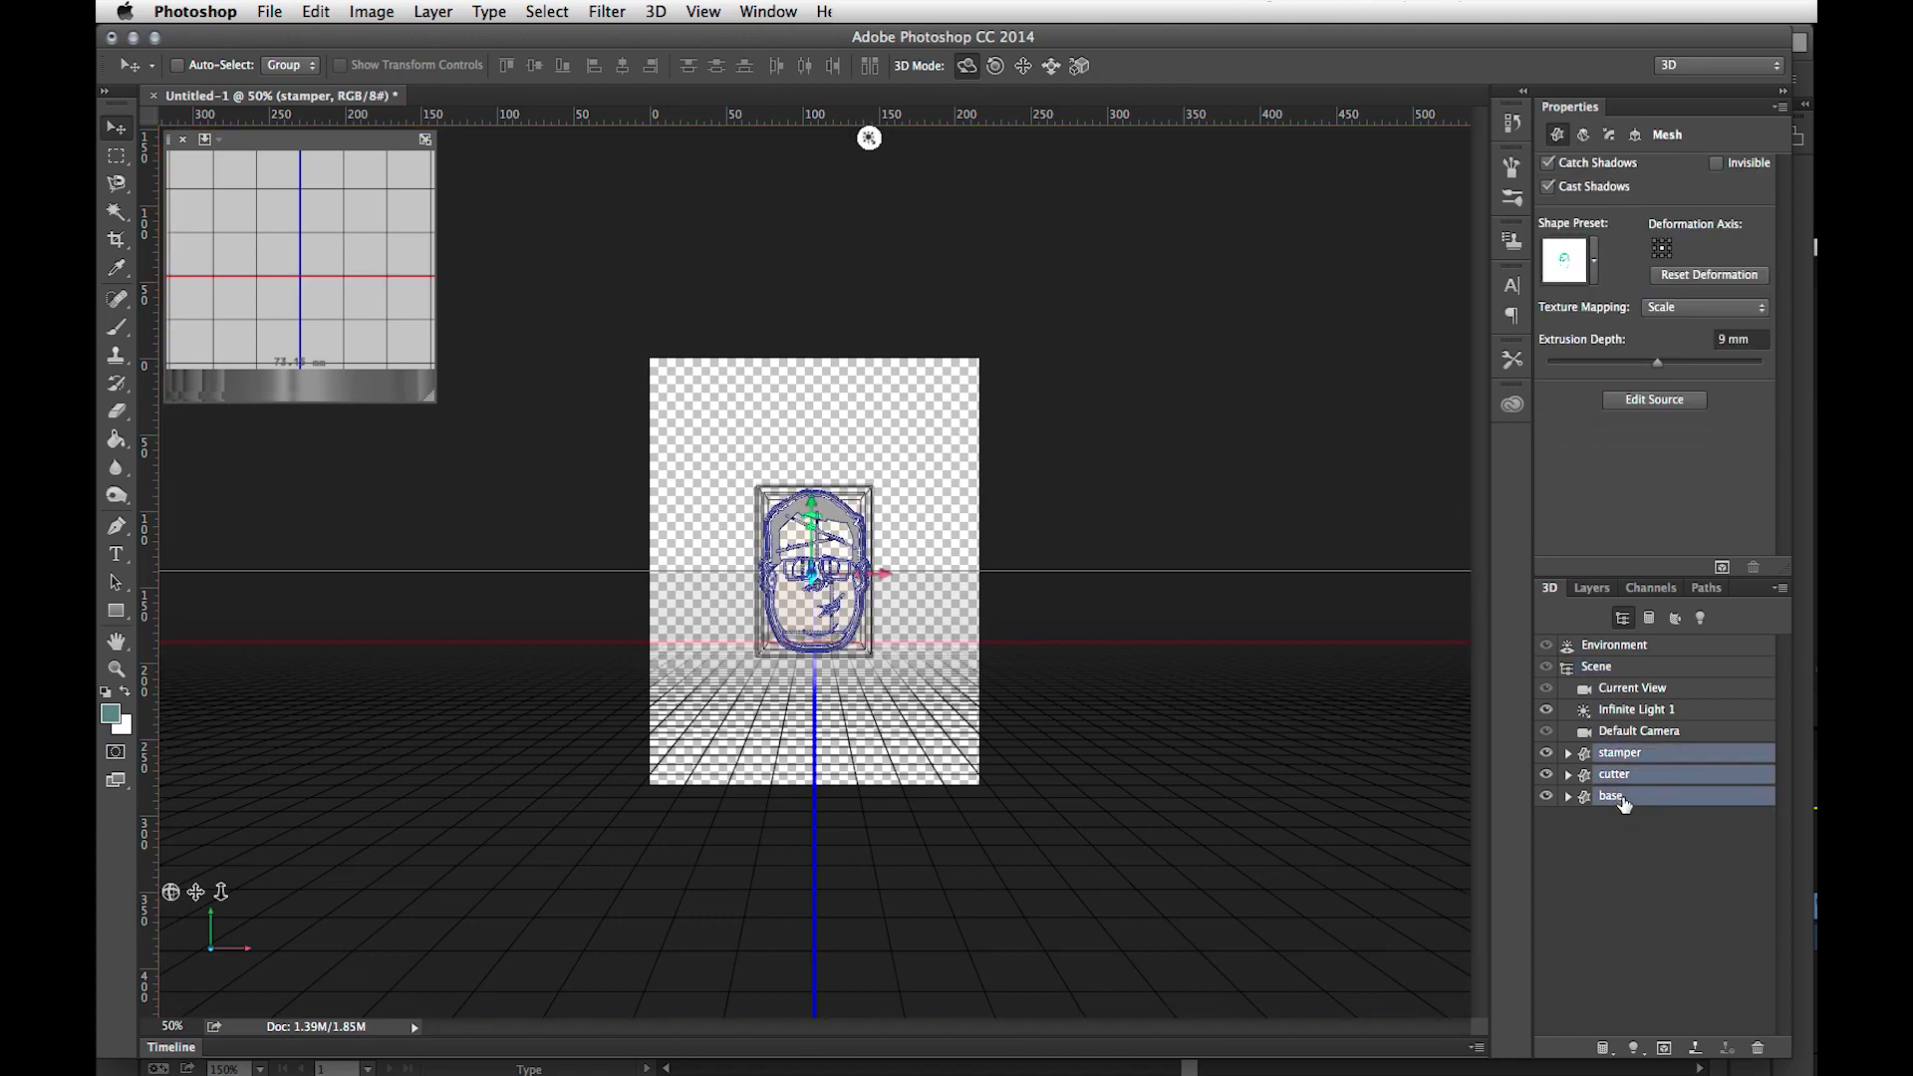
left_click(1634, 134)
left_click(1659, 237)
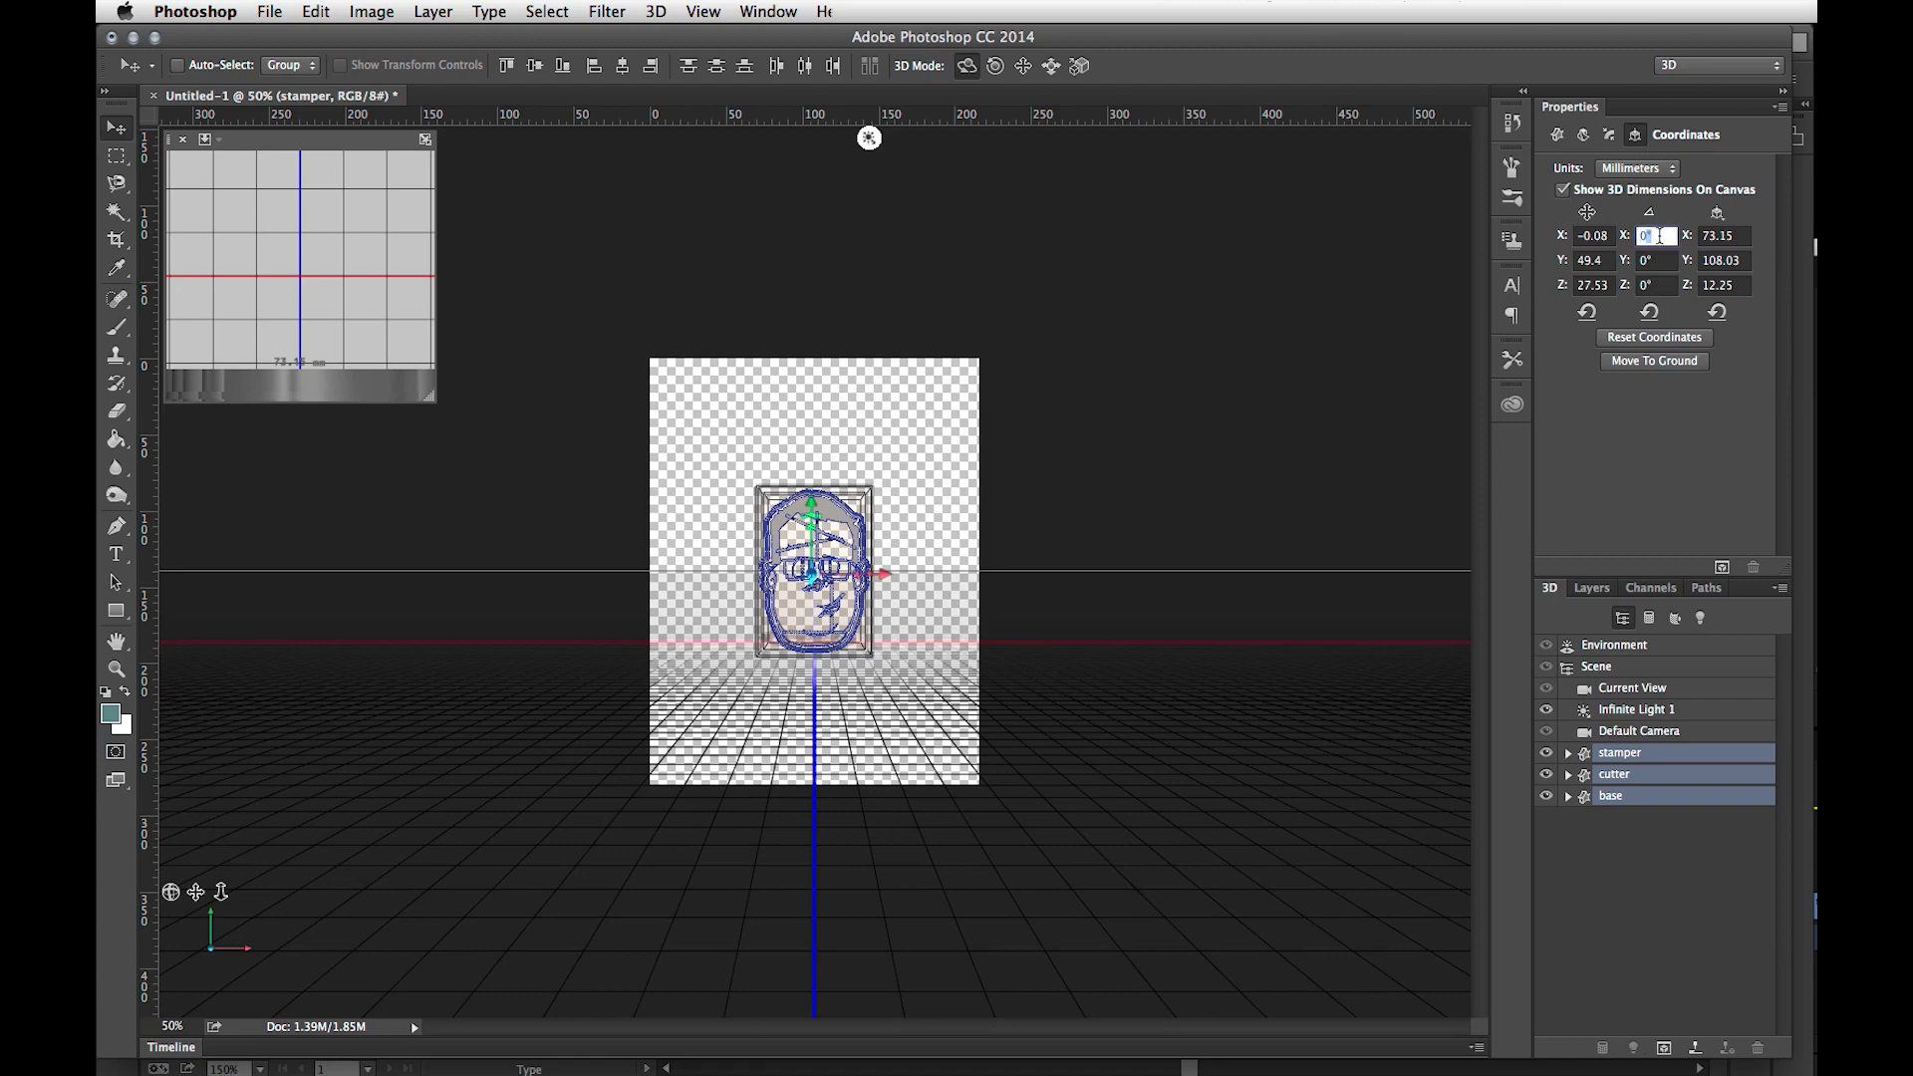
type("-90")
key("Return")
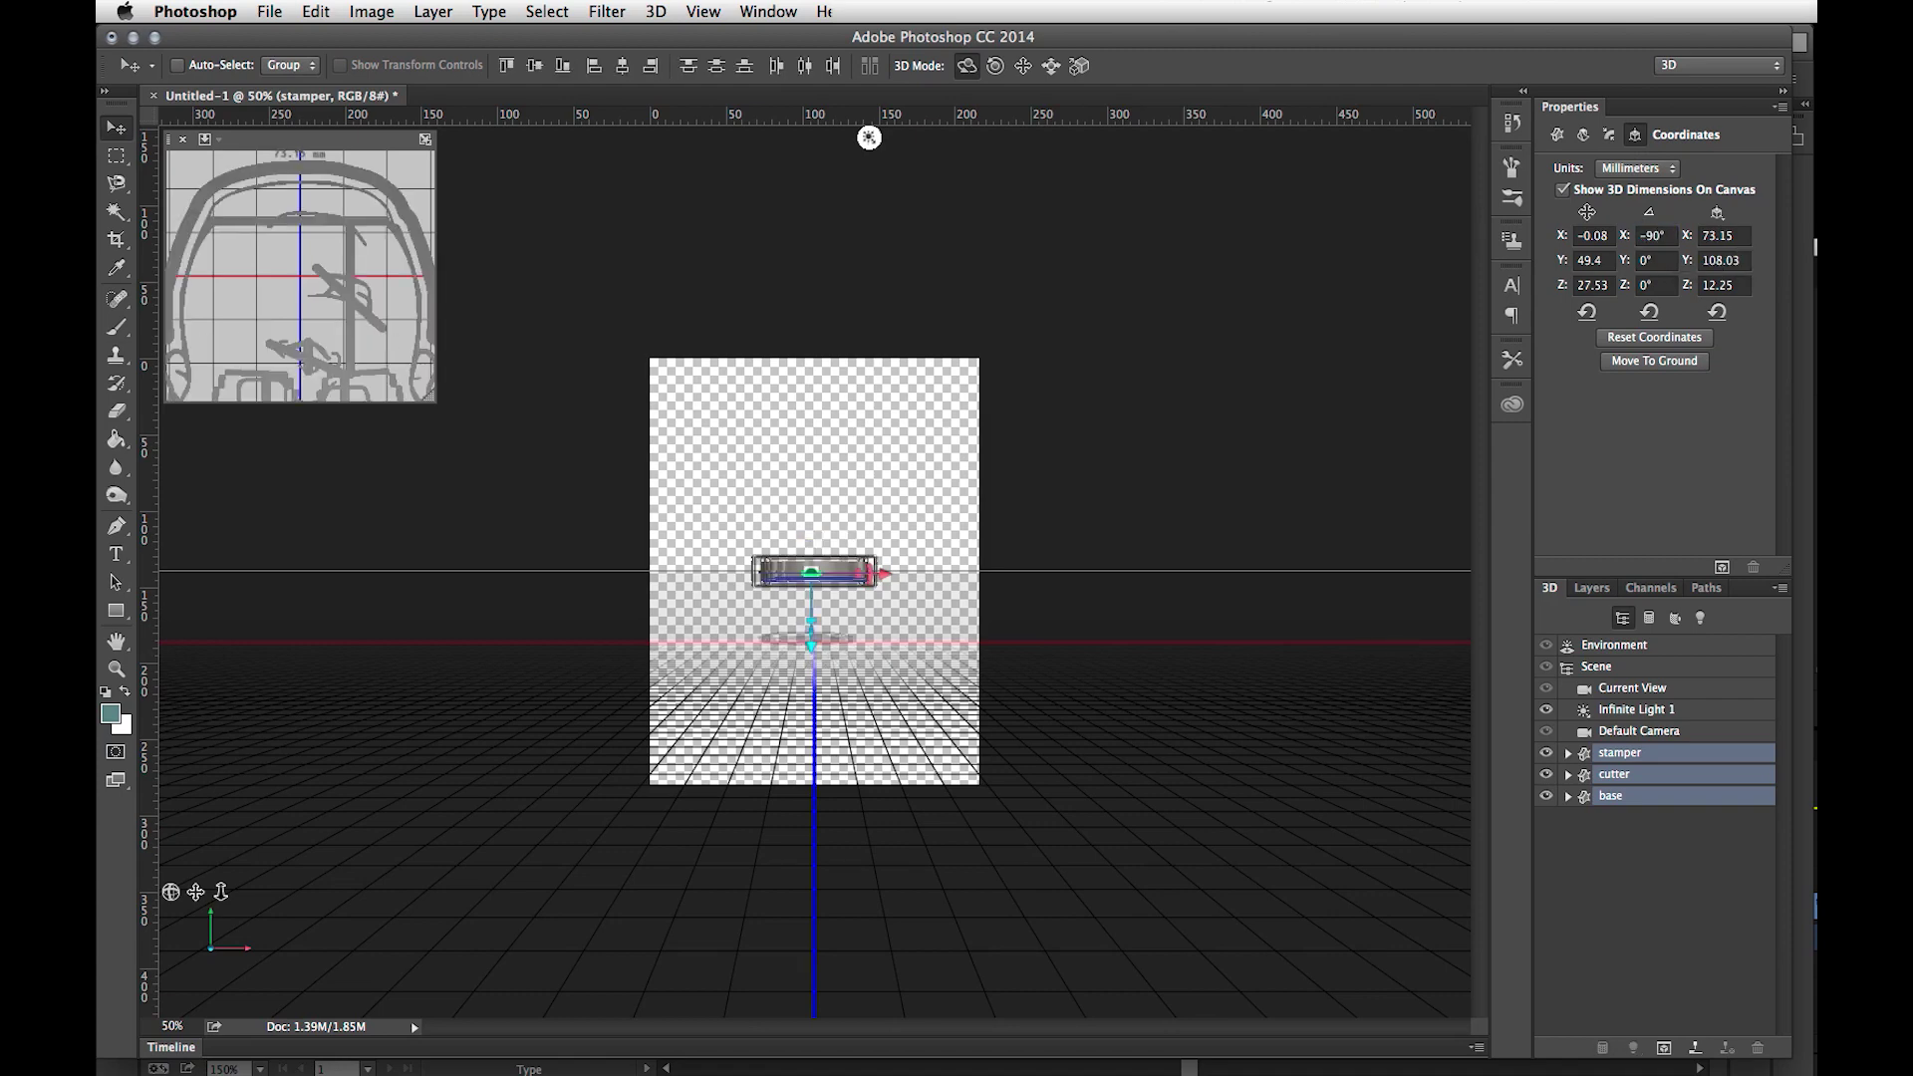
Step: Move the stamper, cutter and base meshes each onto the ground plane, then reselect the whole scene
left_click(1595, 669)
left_click(1623, 754)
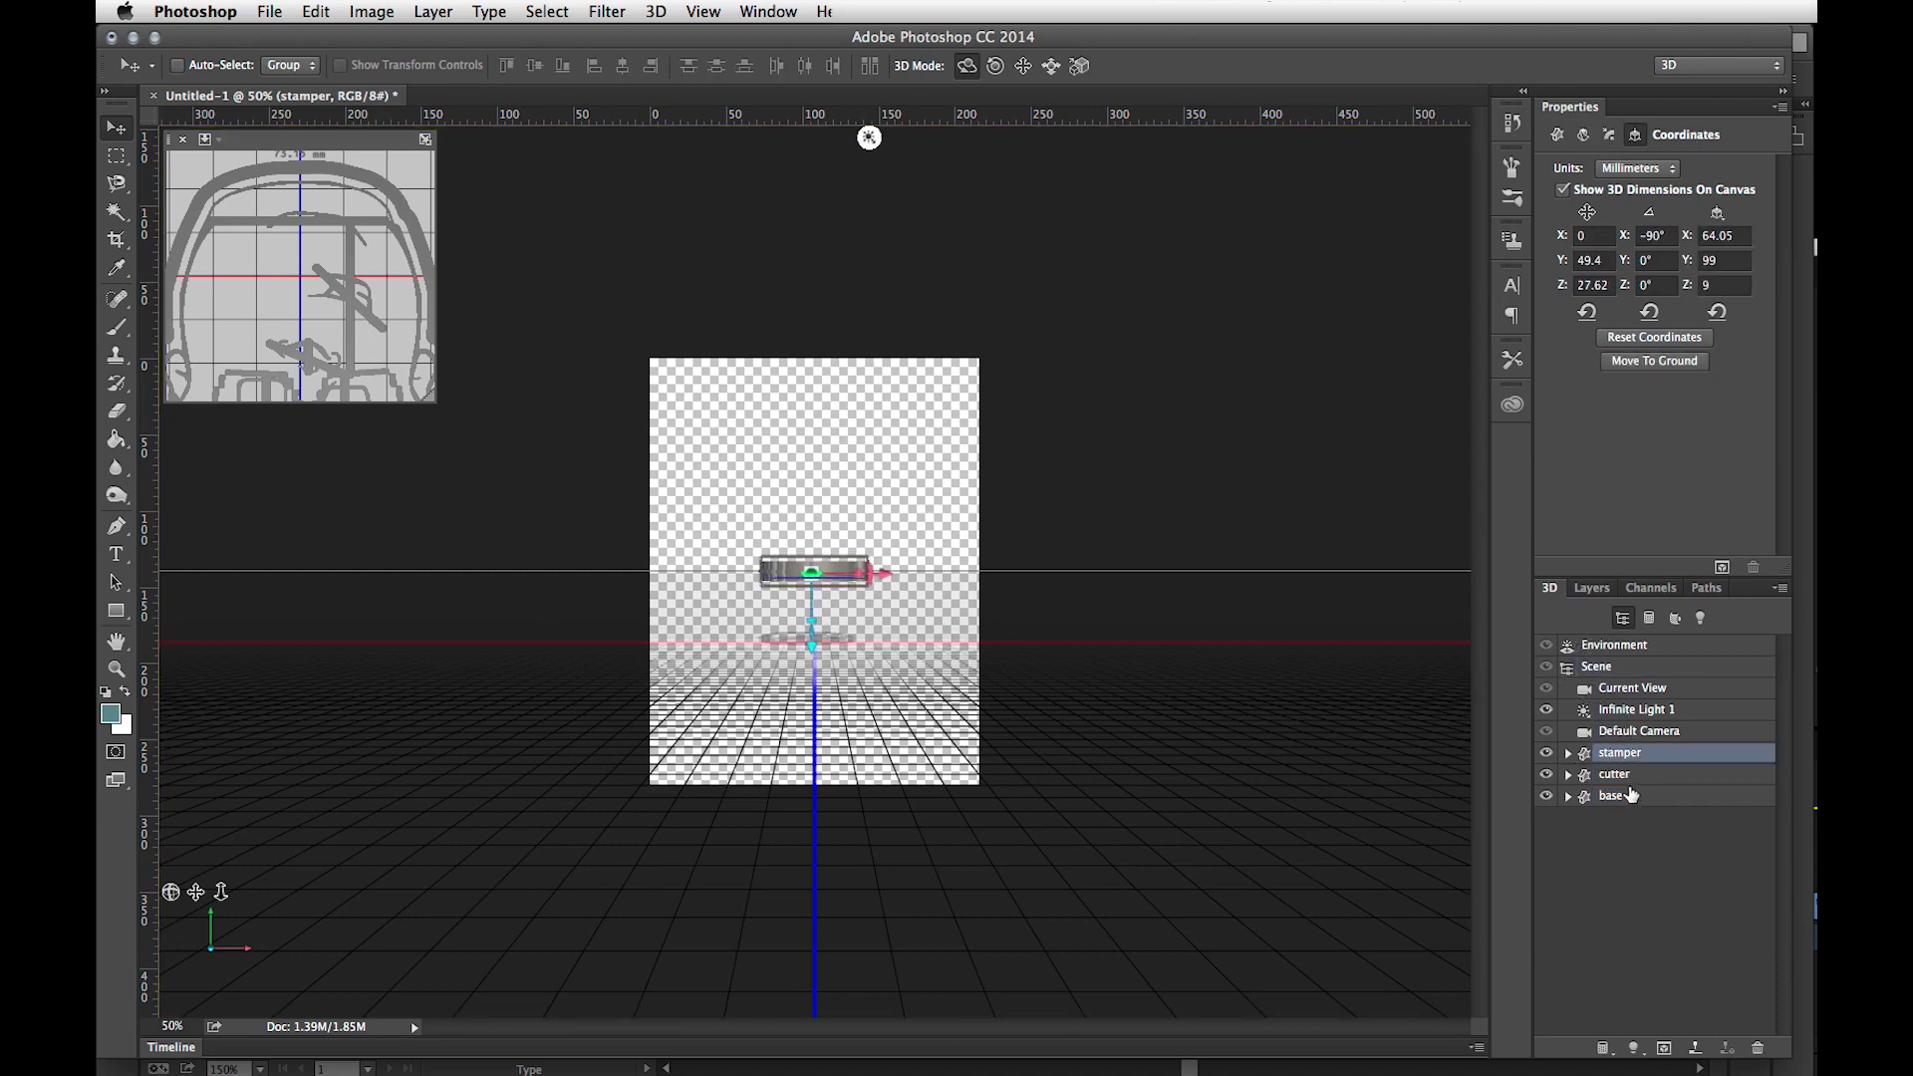
left_click(1654, 361)
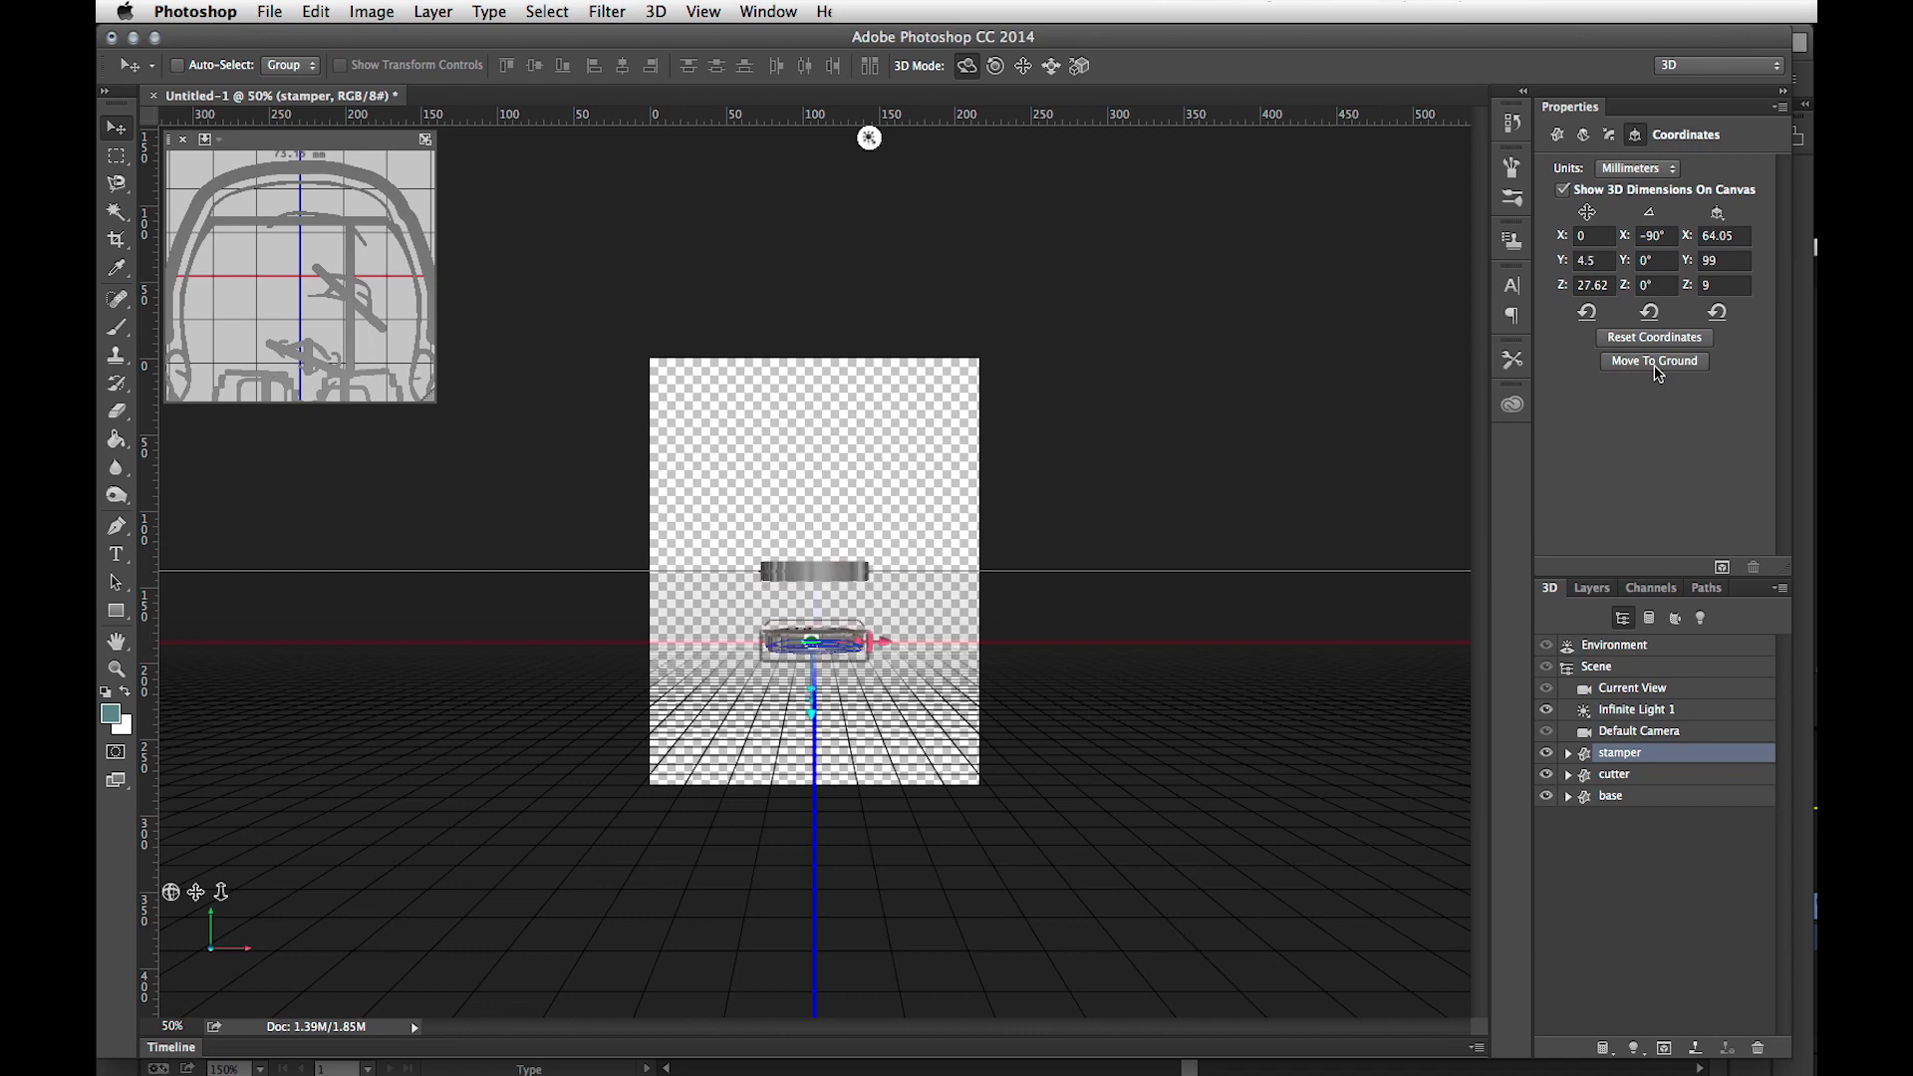
left_click(1648, 777)
left_click(1670, 362)
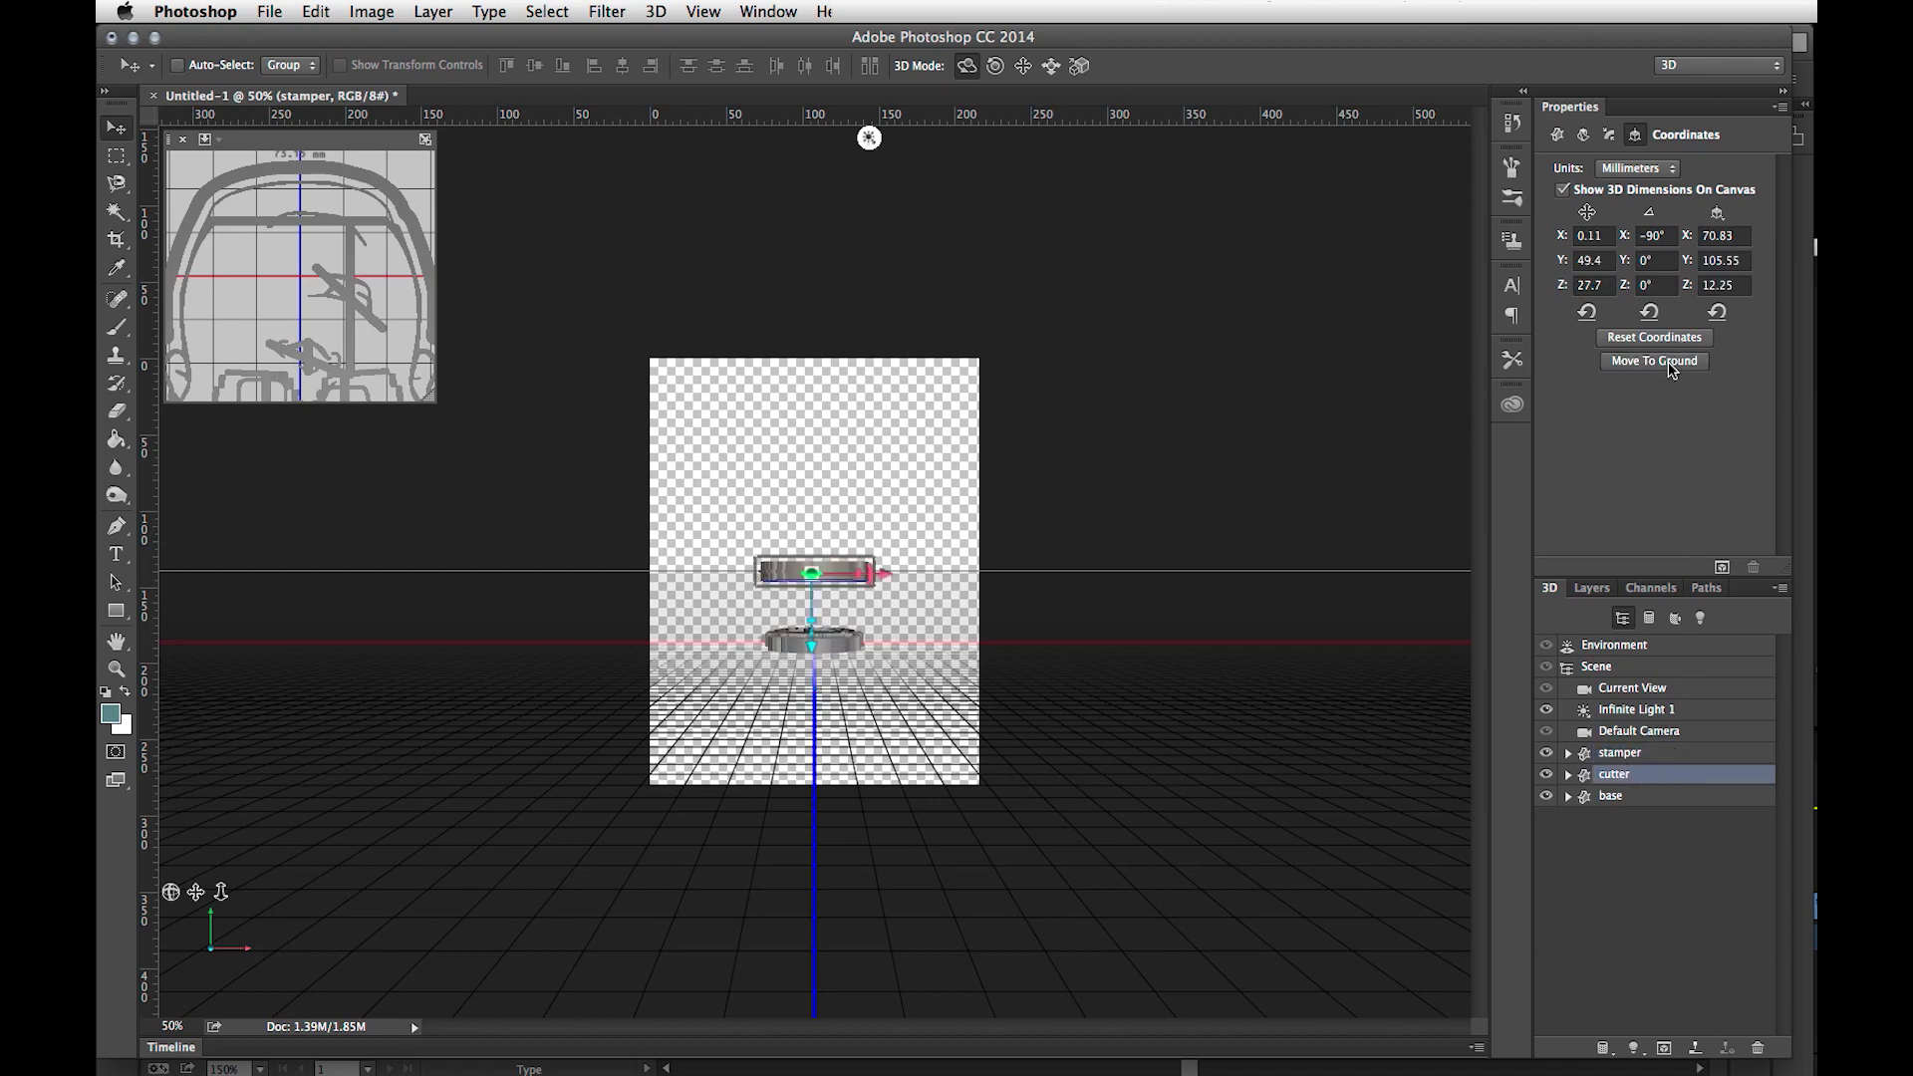
left_click(1620, 798)
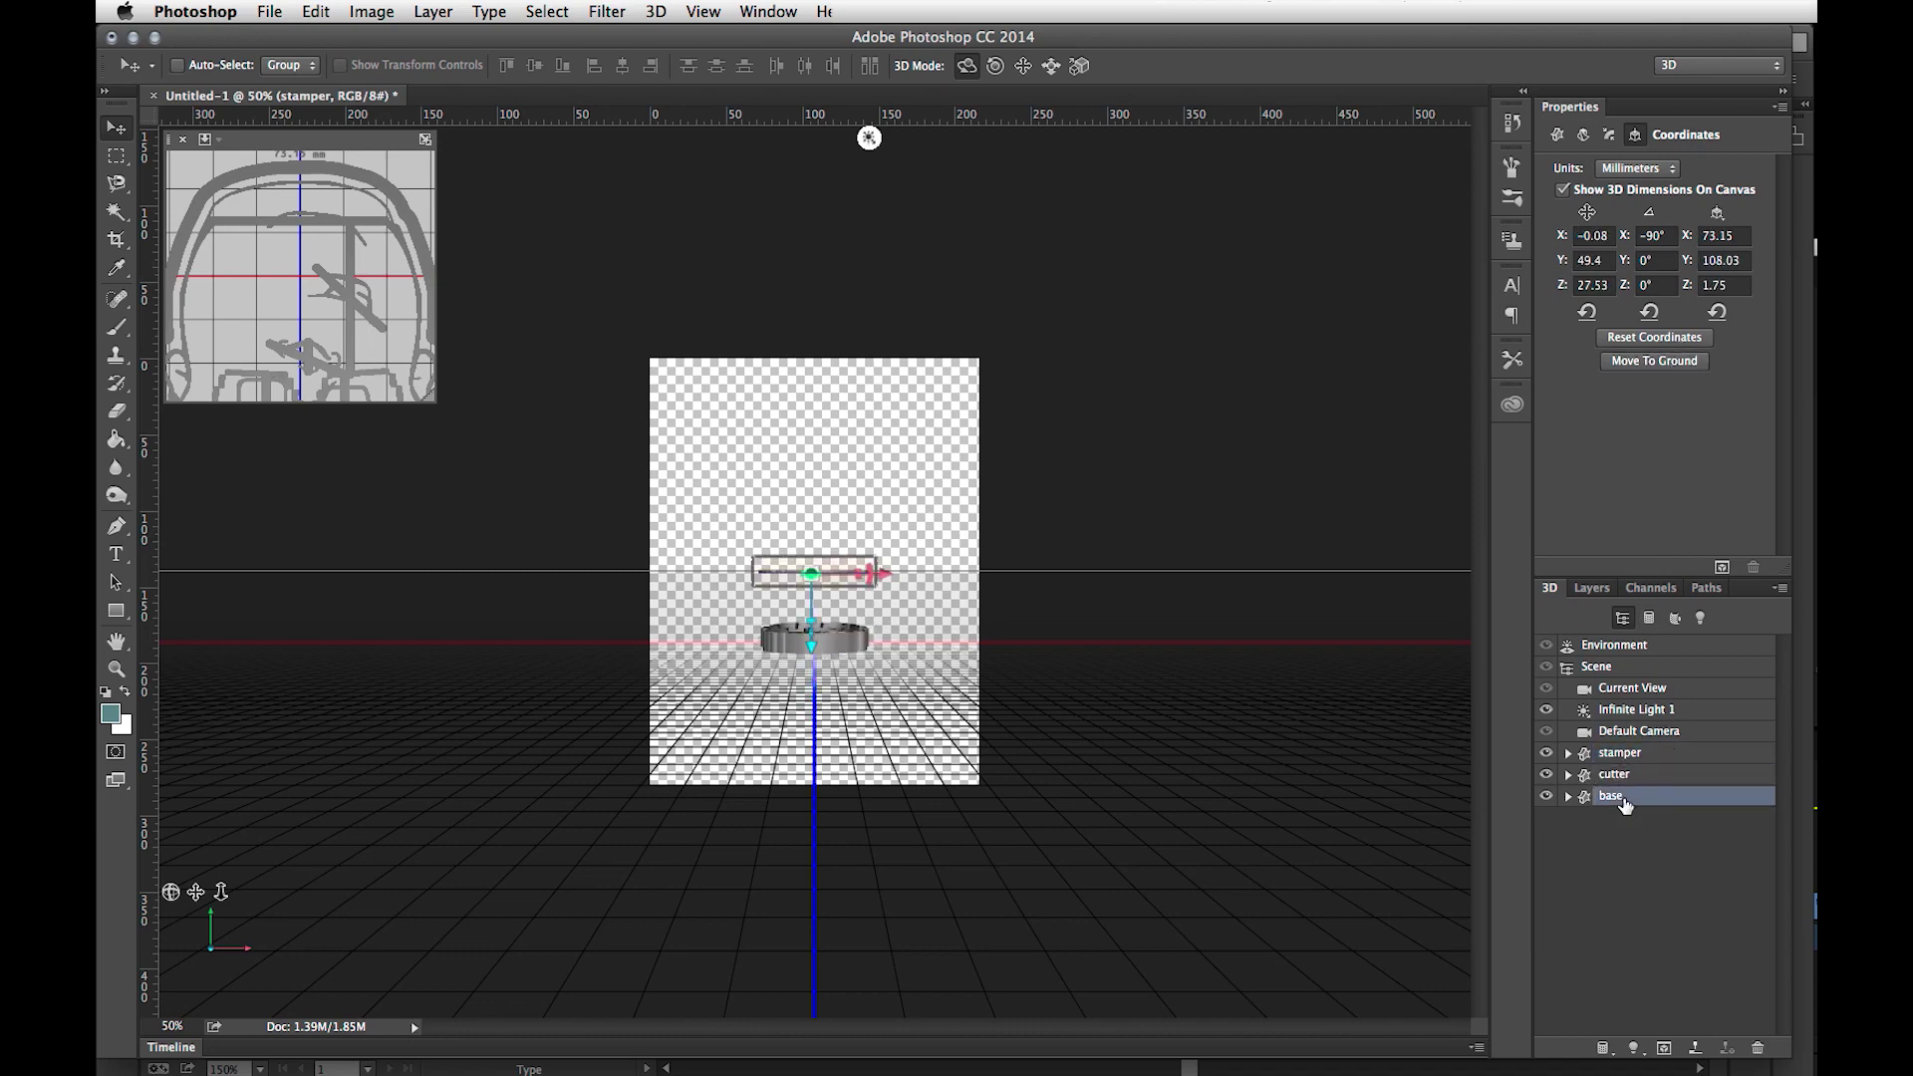
left_click(1673, 365)
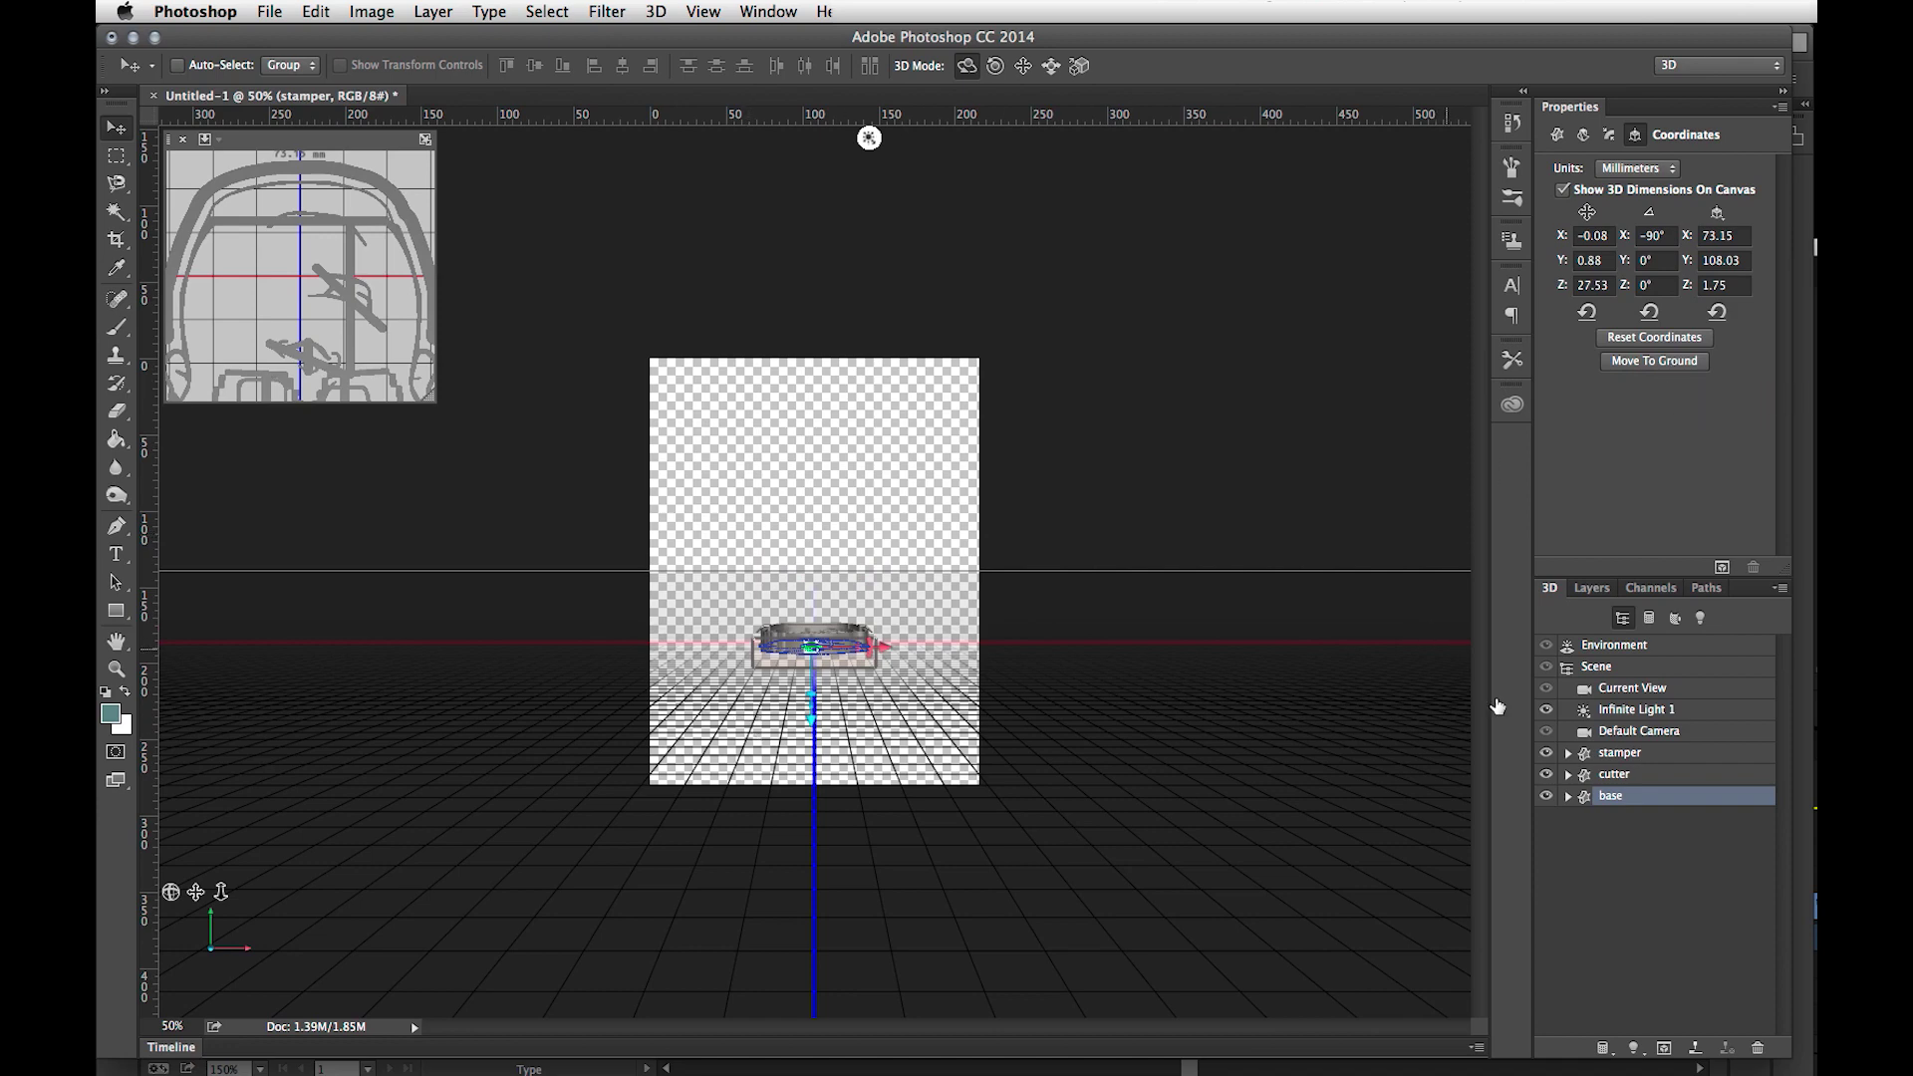
left_click(1607, 666)
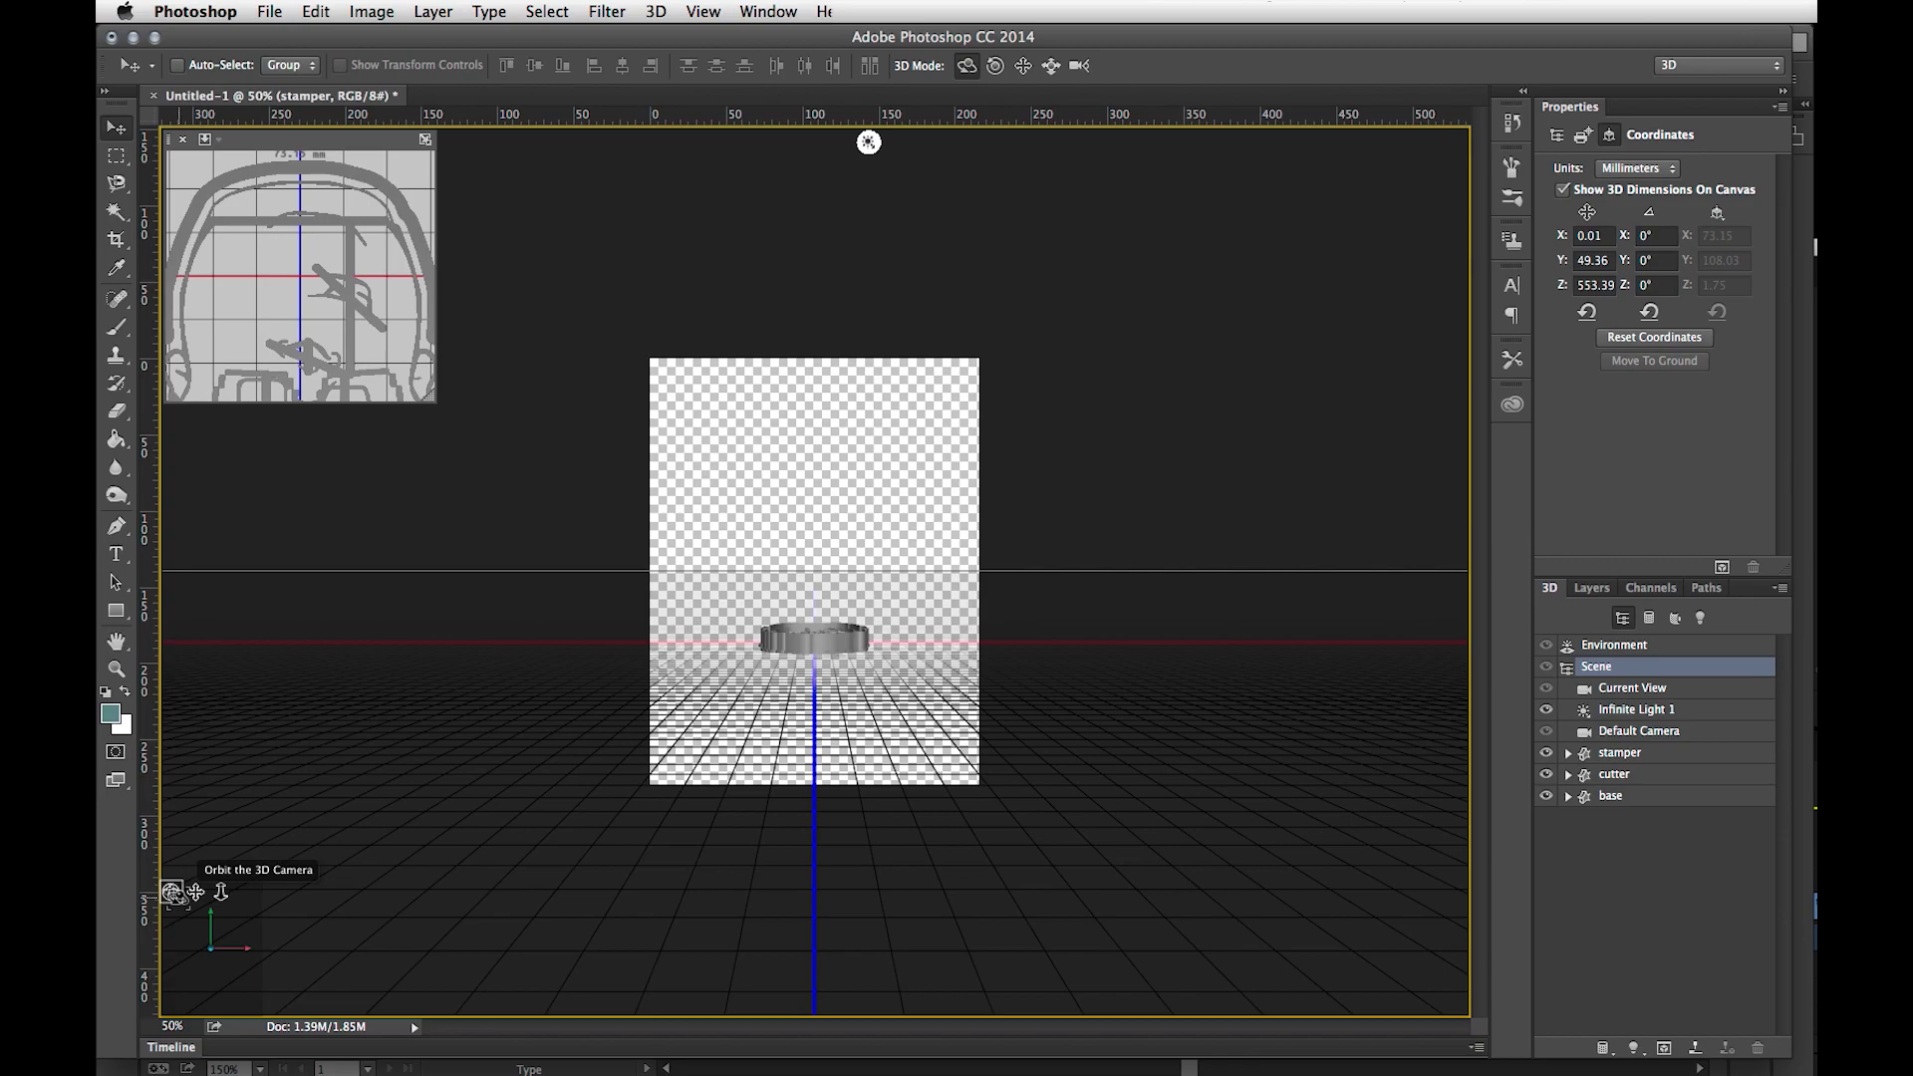
Step: Orbit and dolly the camera to a top-down view with the face upright, then hide the base mesh
left_click_drag(171, 892, 327, 968)
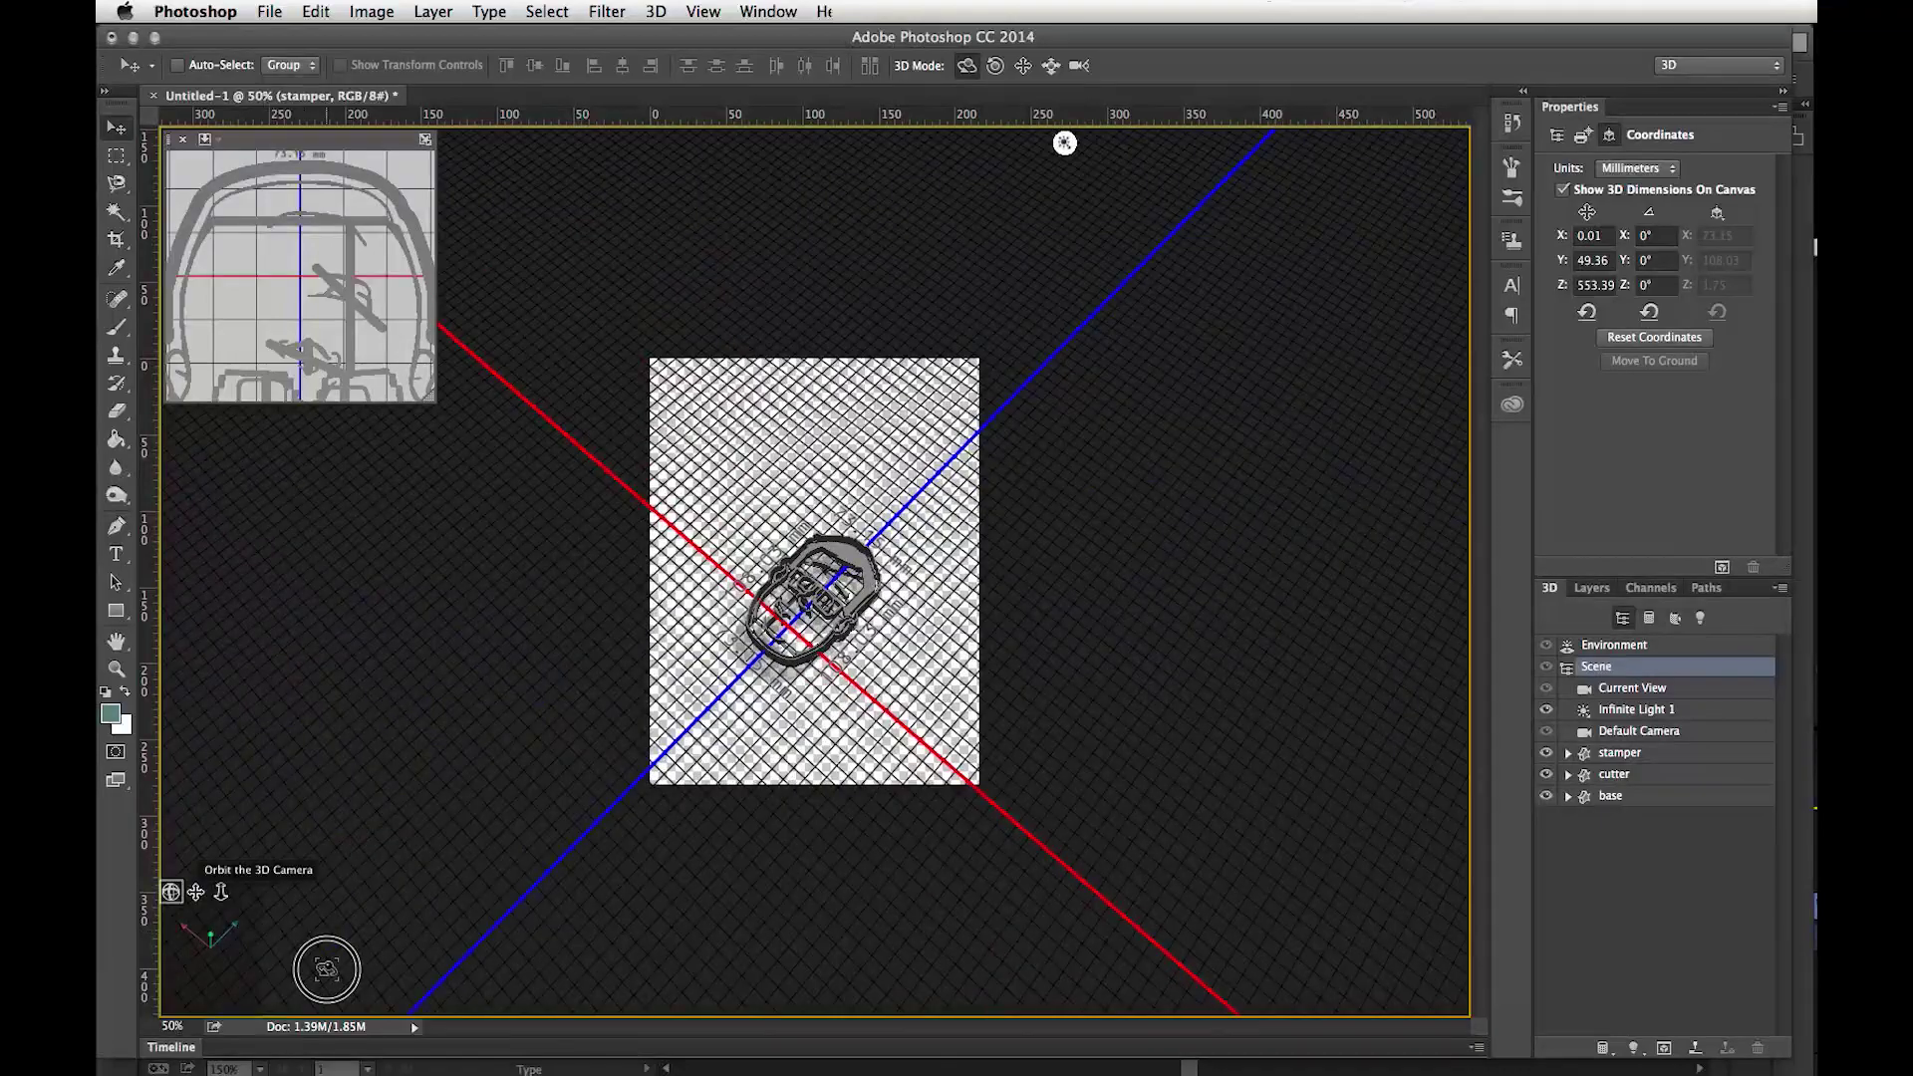
left_click_drag(221, 891, 229, 1001)
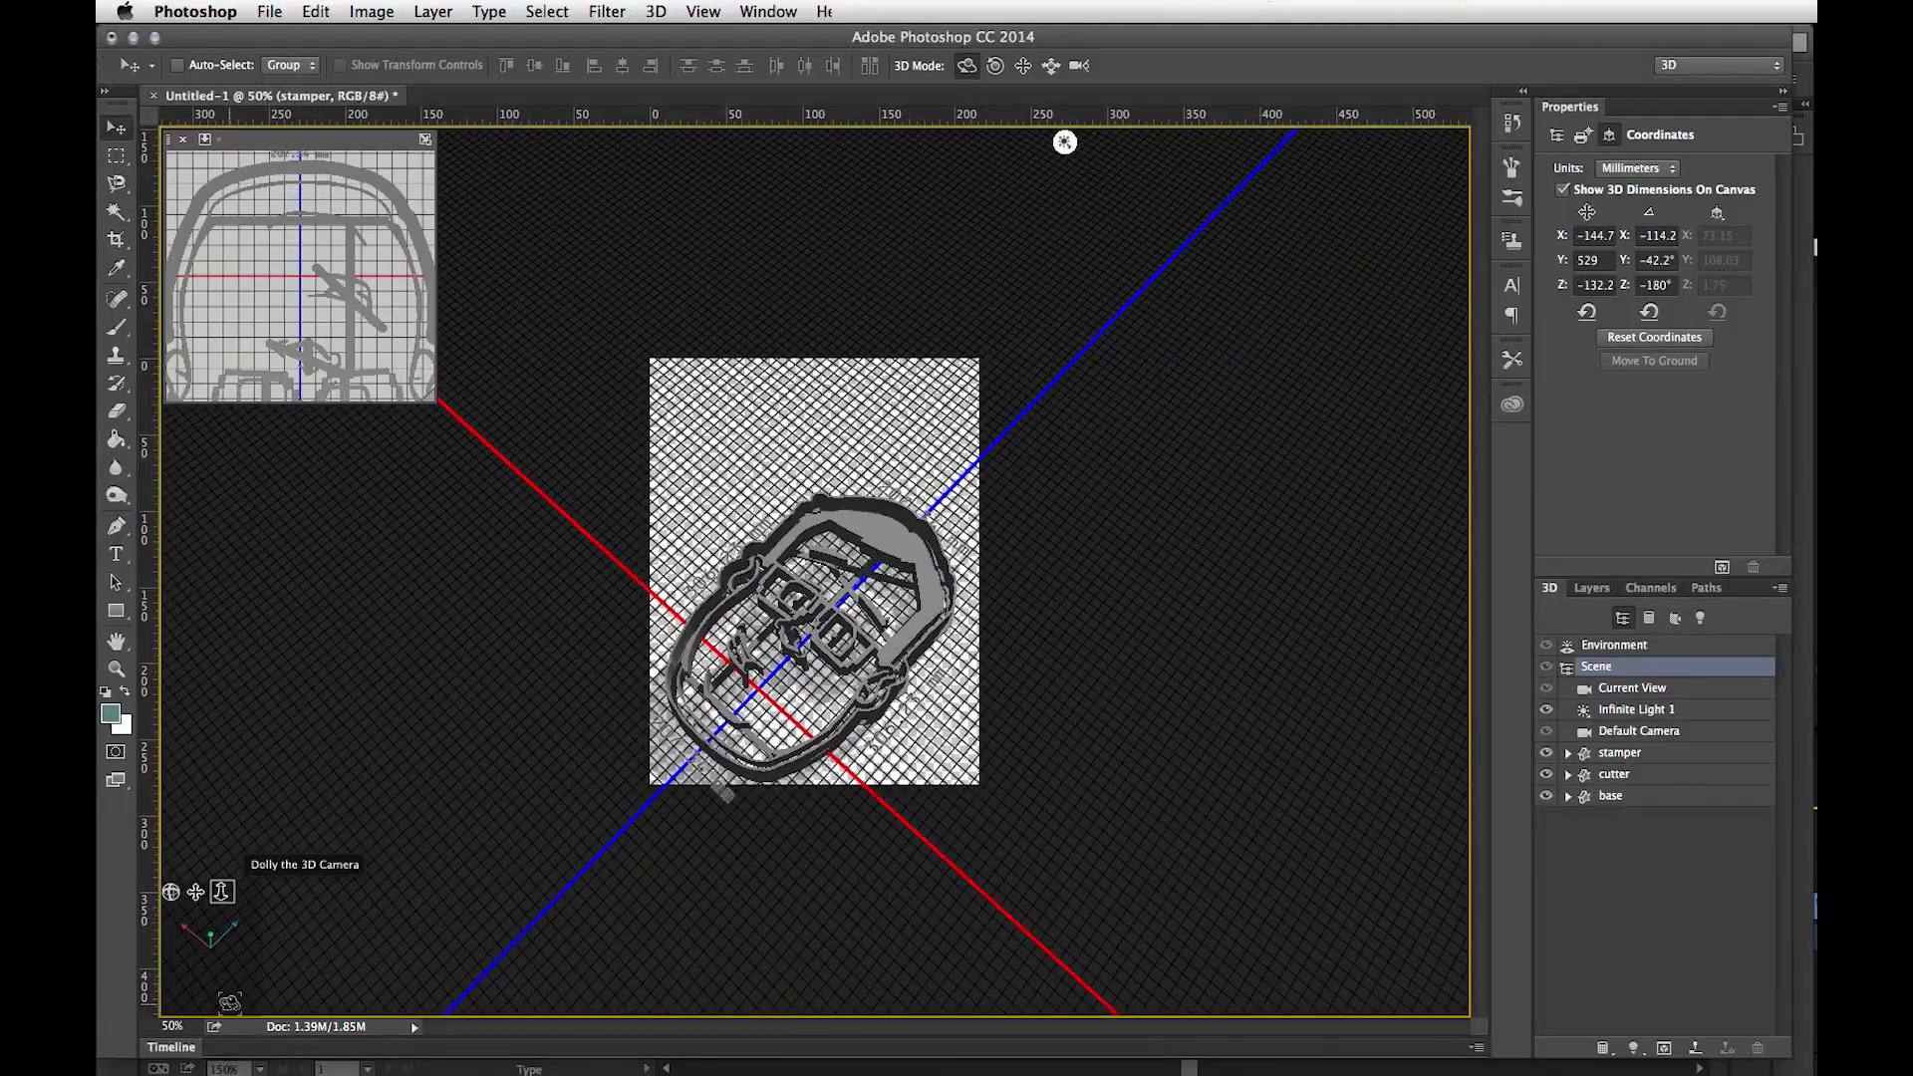
mouse_move(173, 892)
left_mouse_down()
mouse_move(192, 961)
mouse_move(205, 908)
mouse_move(164, 857)
mouse_move(179, 867)
mouse_move(149, 896)
mouse_move(189, 901)
left_mouse_up()
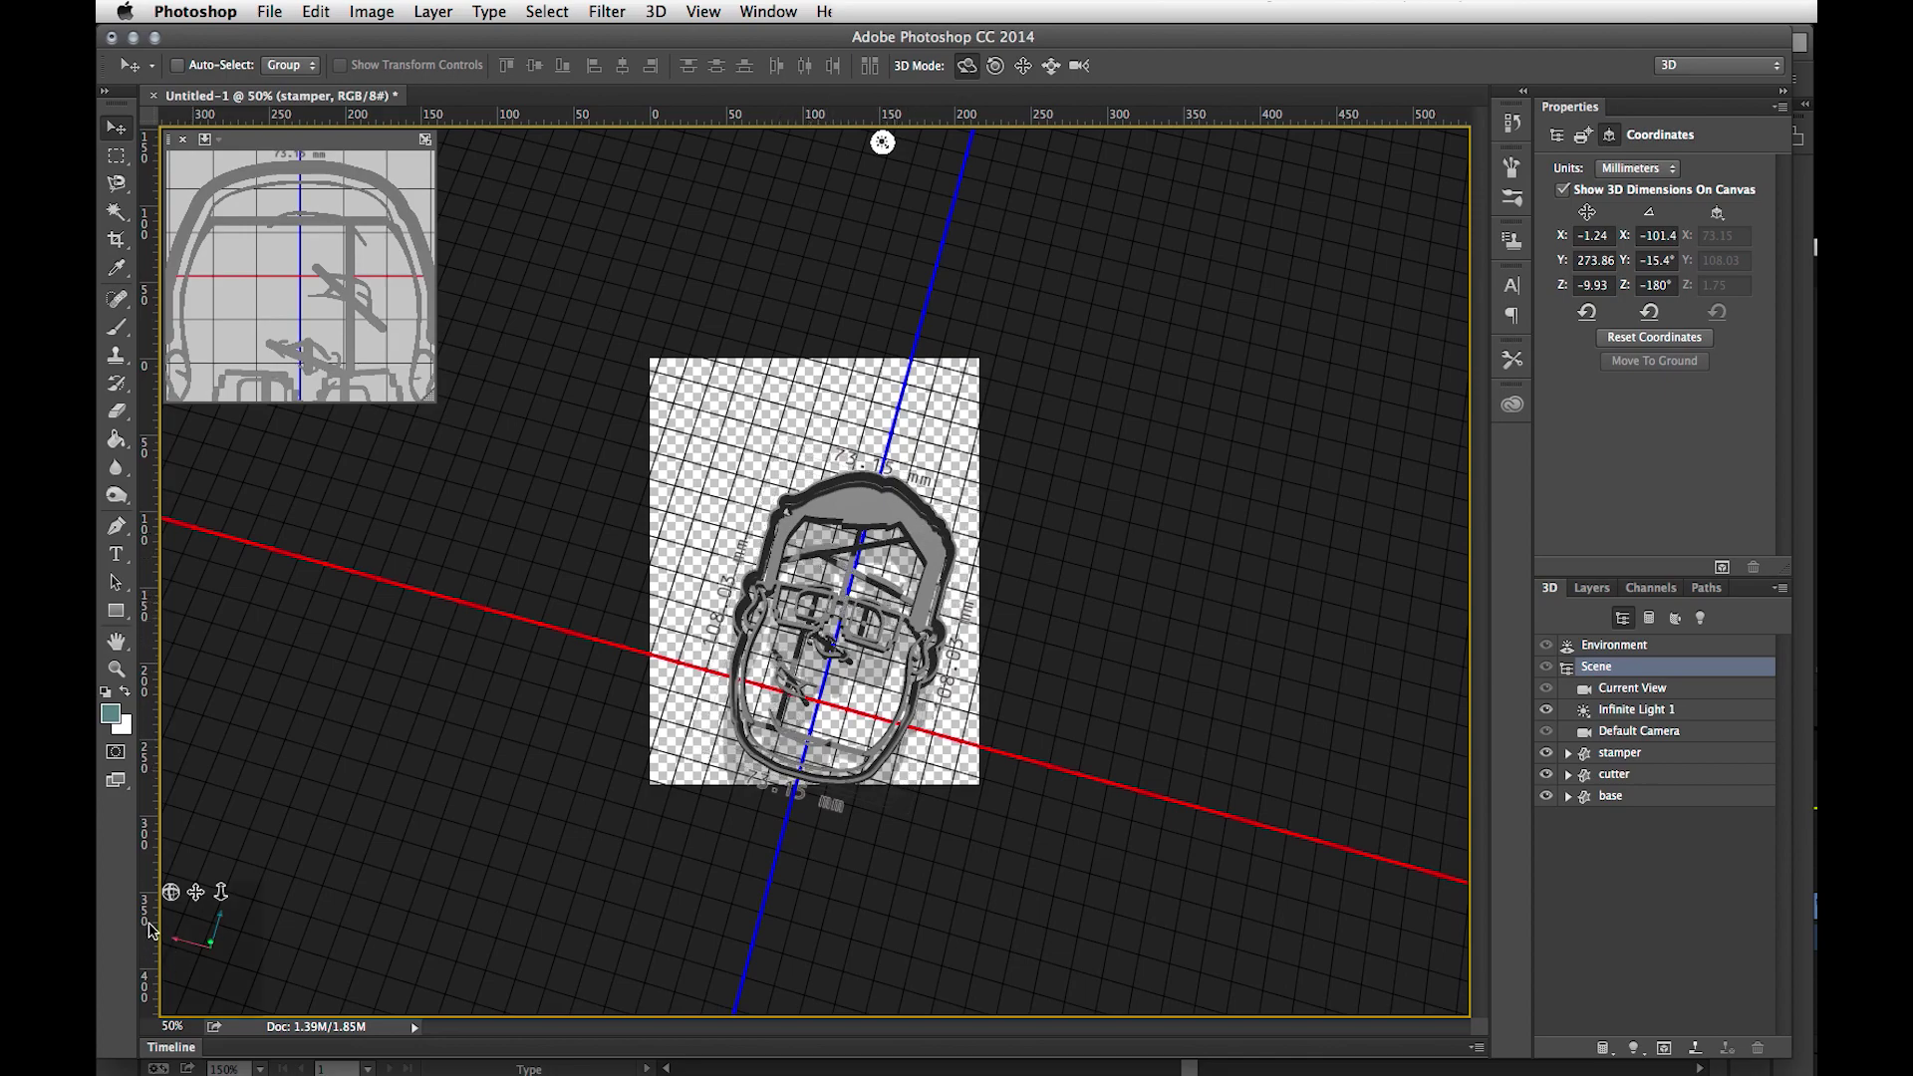
mouse_move(171, 891)
left_mouse_down()
mouse_move(196, 768)
mouse_move(134, 717)
mouse_move(158, 841)
mouse_move(192, 704)
mouse_move(190, 908)
left_mouse_up()
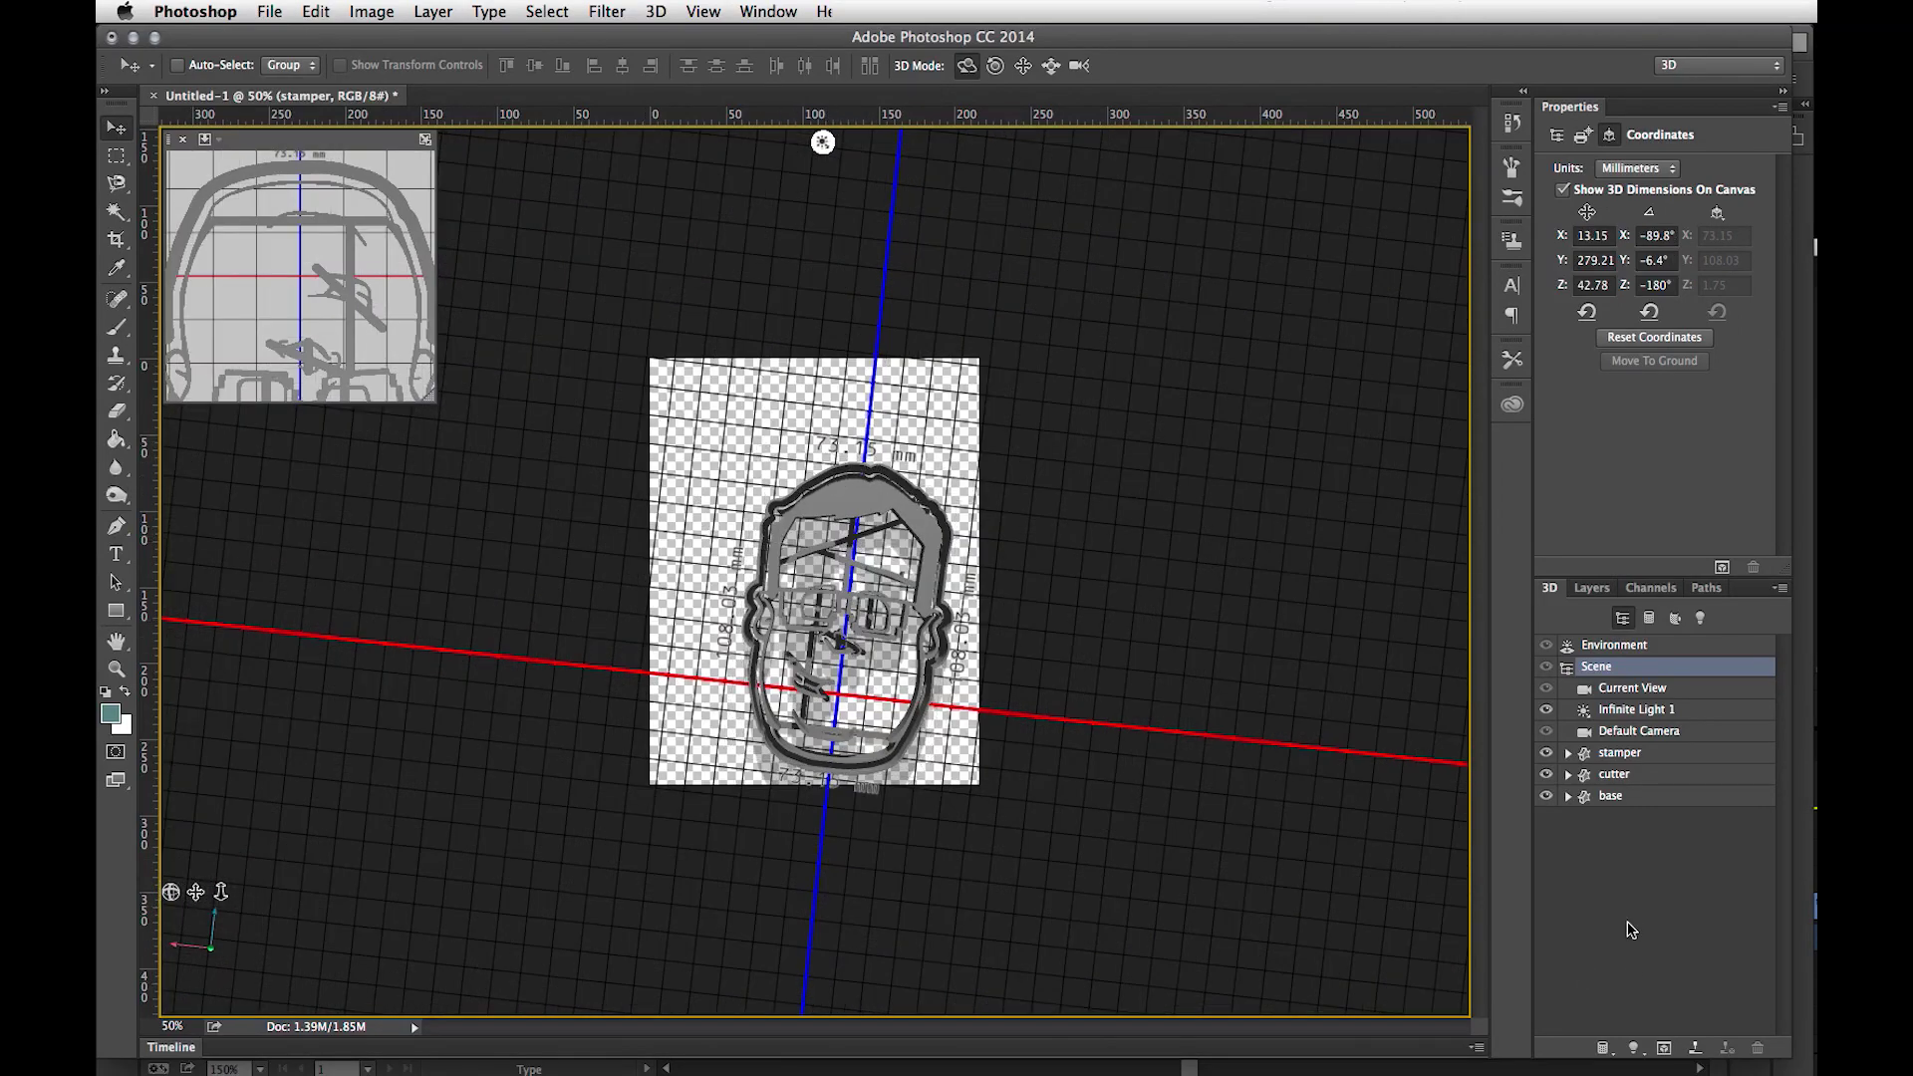
left_click(1546, 795)
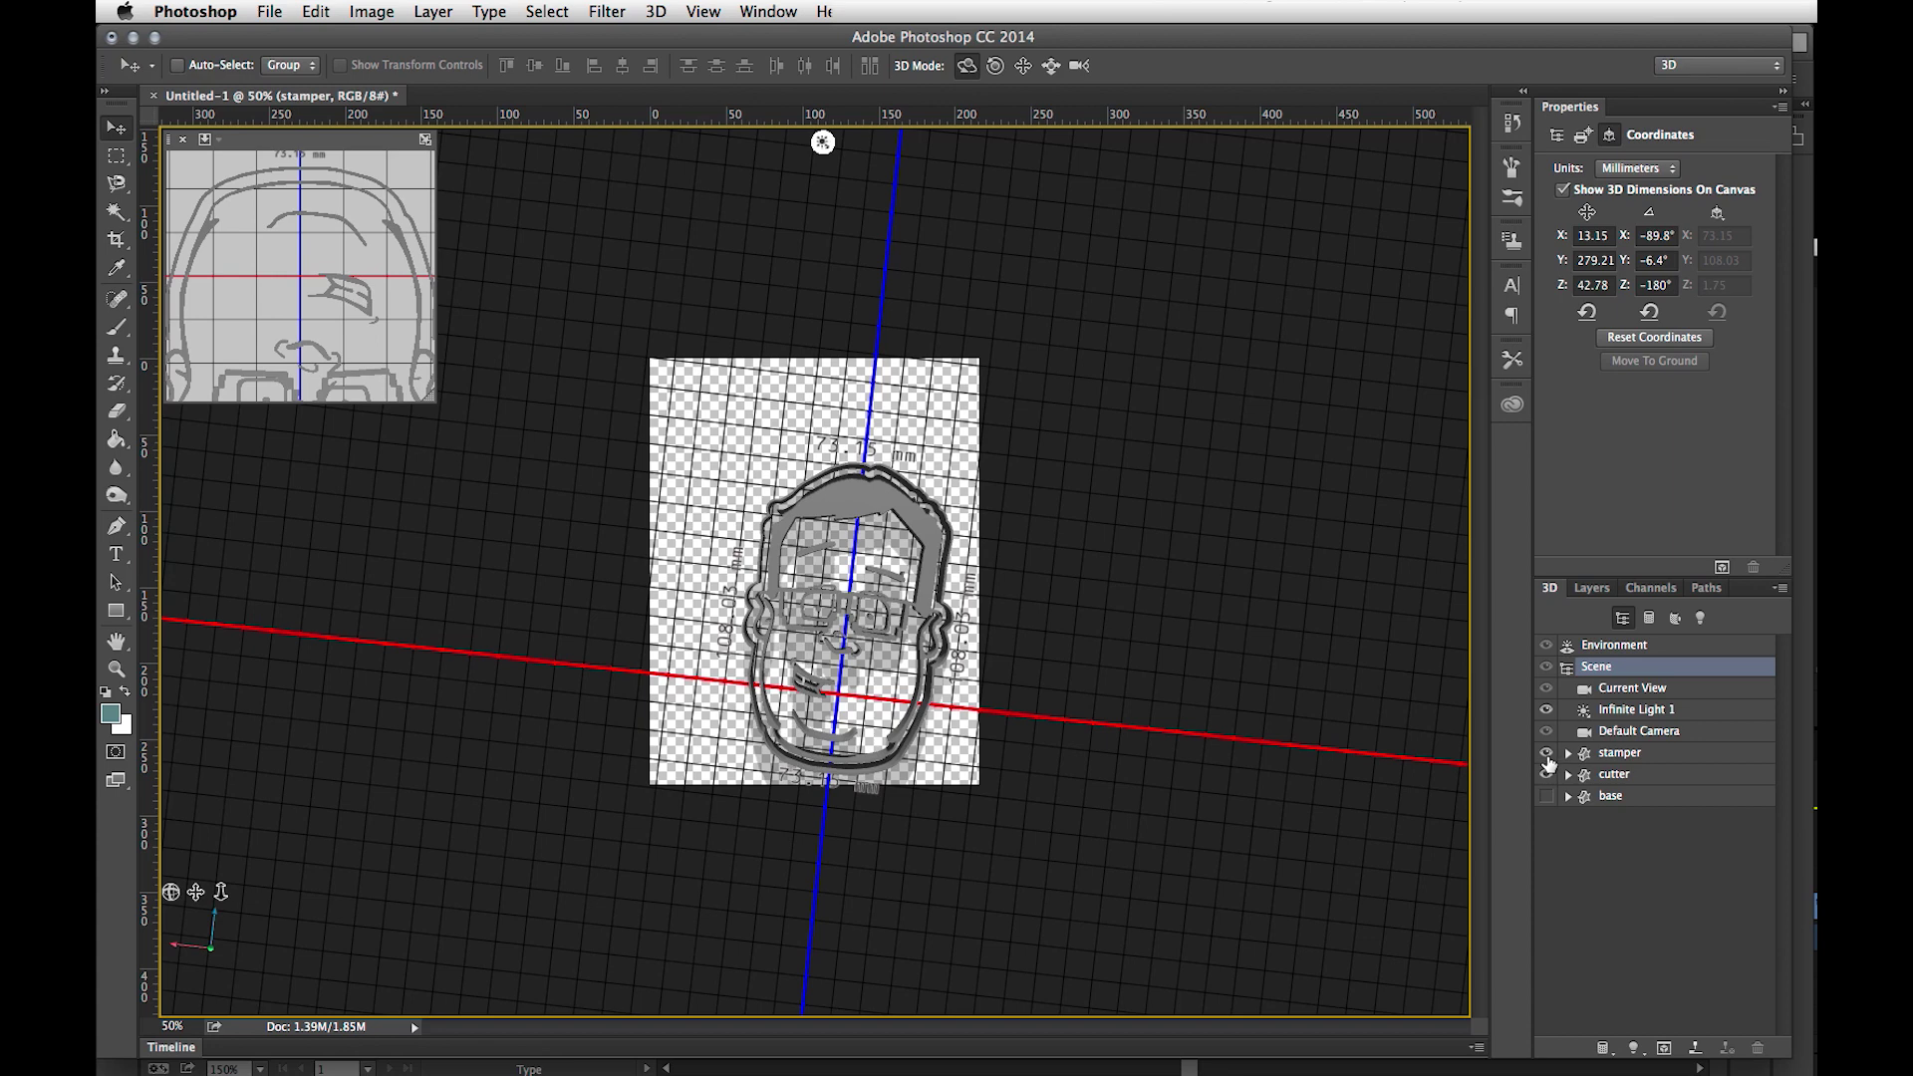
Step: Hide the stamper to view the cutter alone, then show the stamper and base meshes again
left_click(1546, 753)
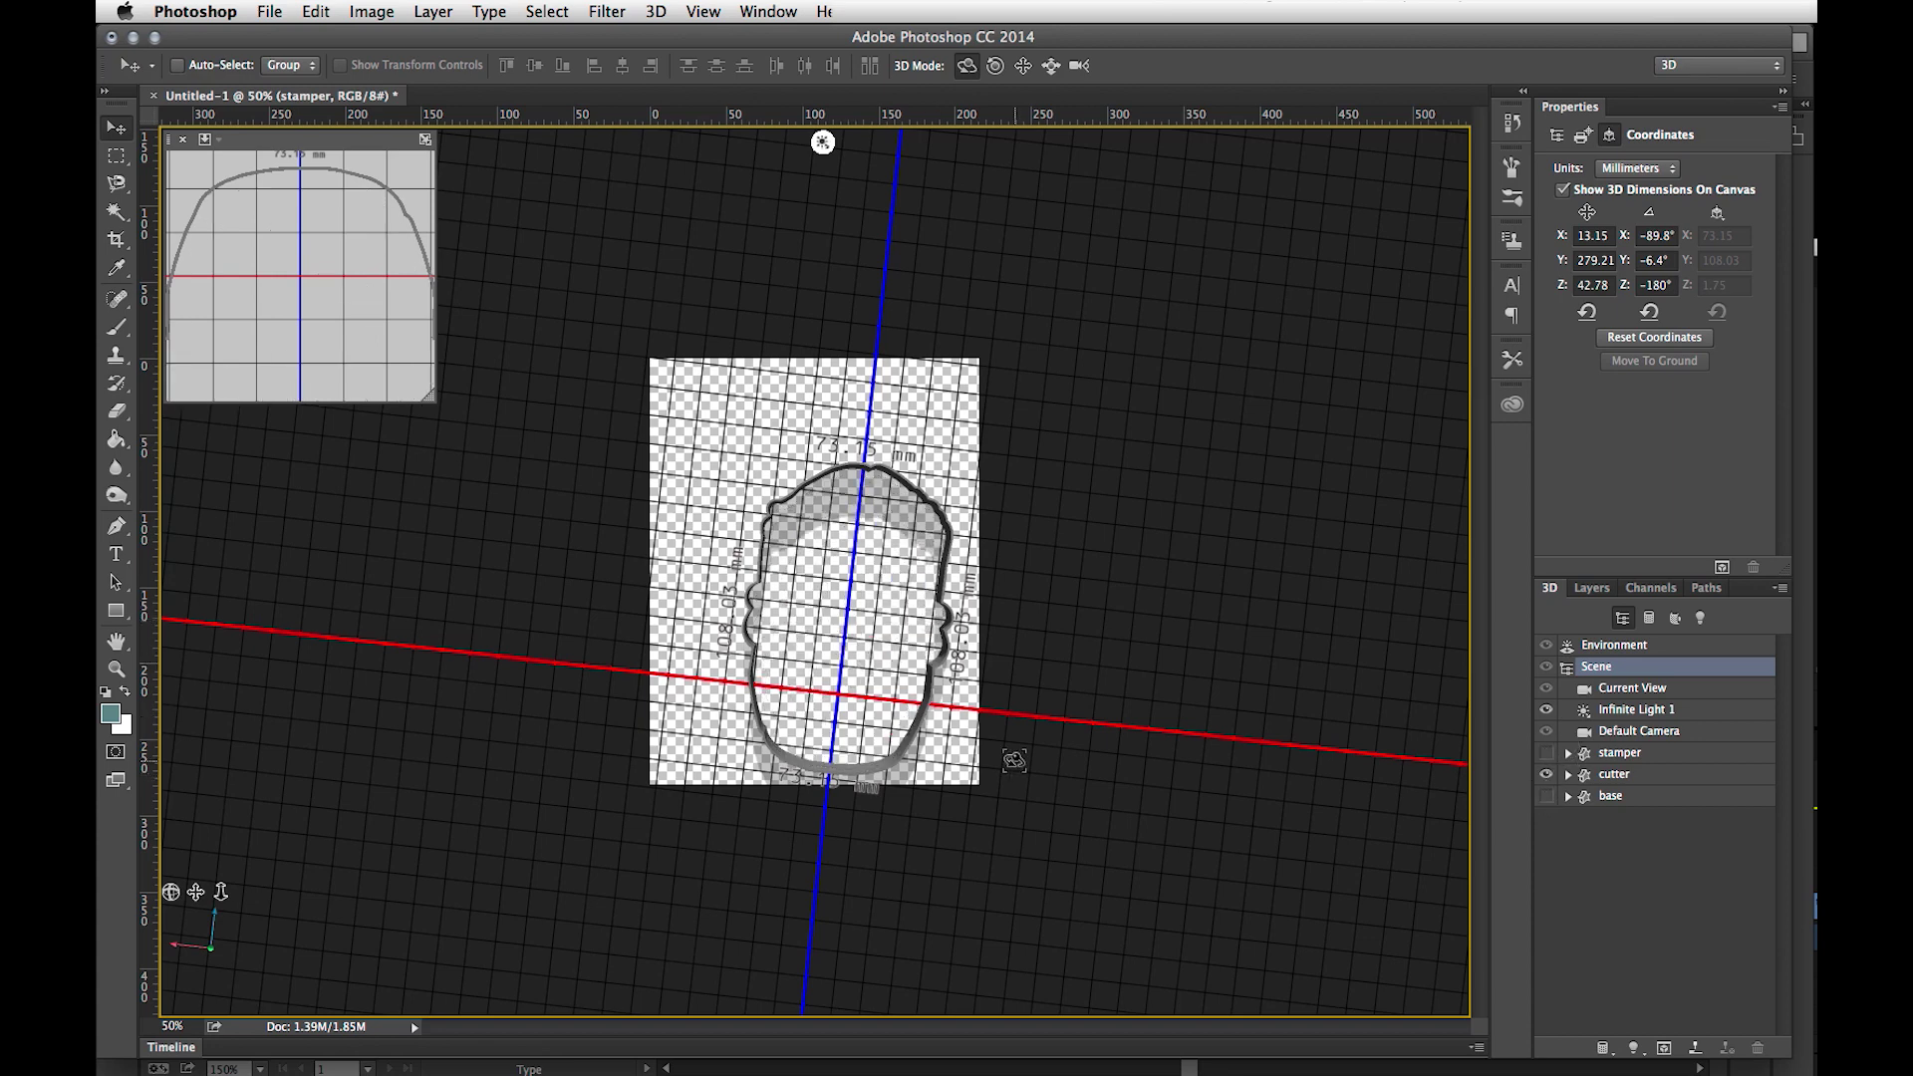
left_click(1546, 753)
left_click(1546, 797)
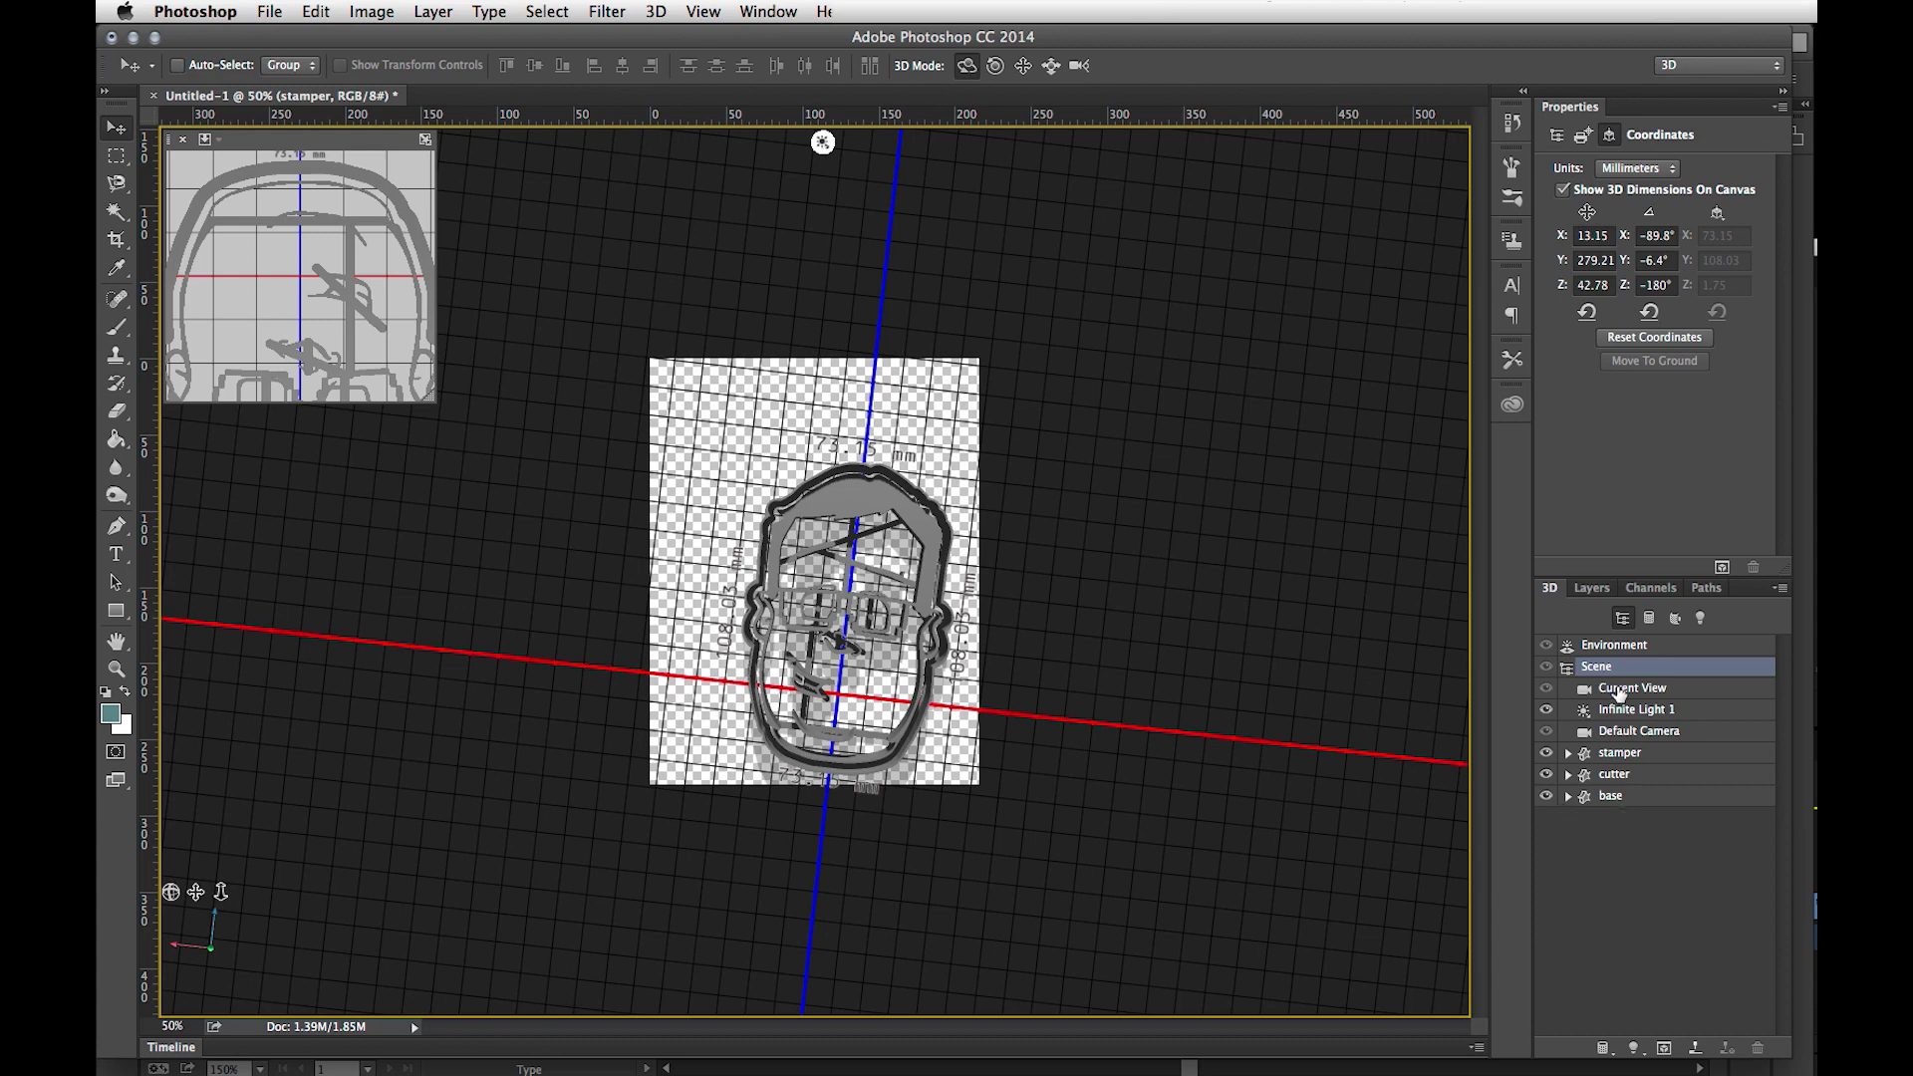
Step: In 3D Print Settings, start an Export STL print job to preview the 73.14 x 12.25 x 108.03 mm model
left_click(1582, 136)
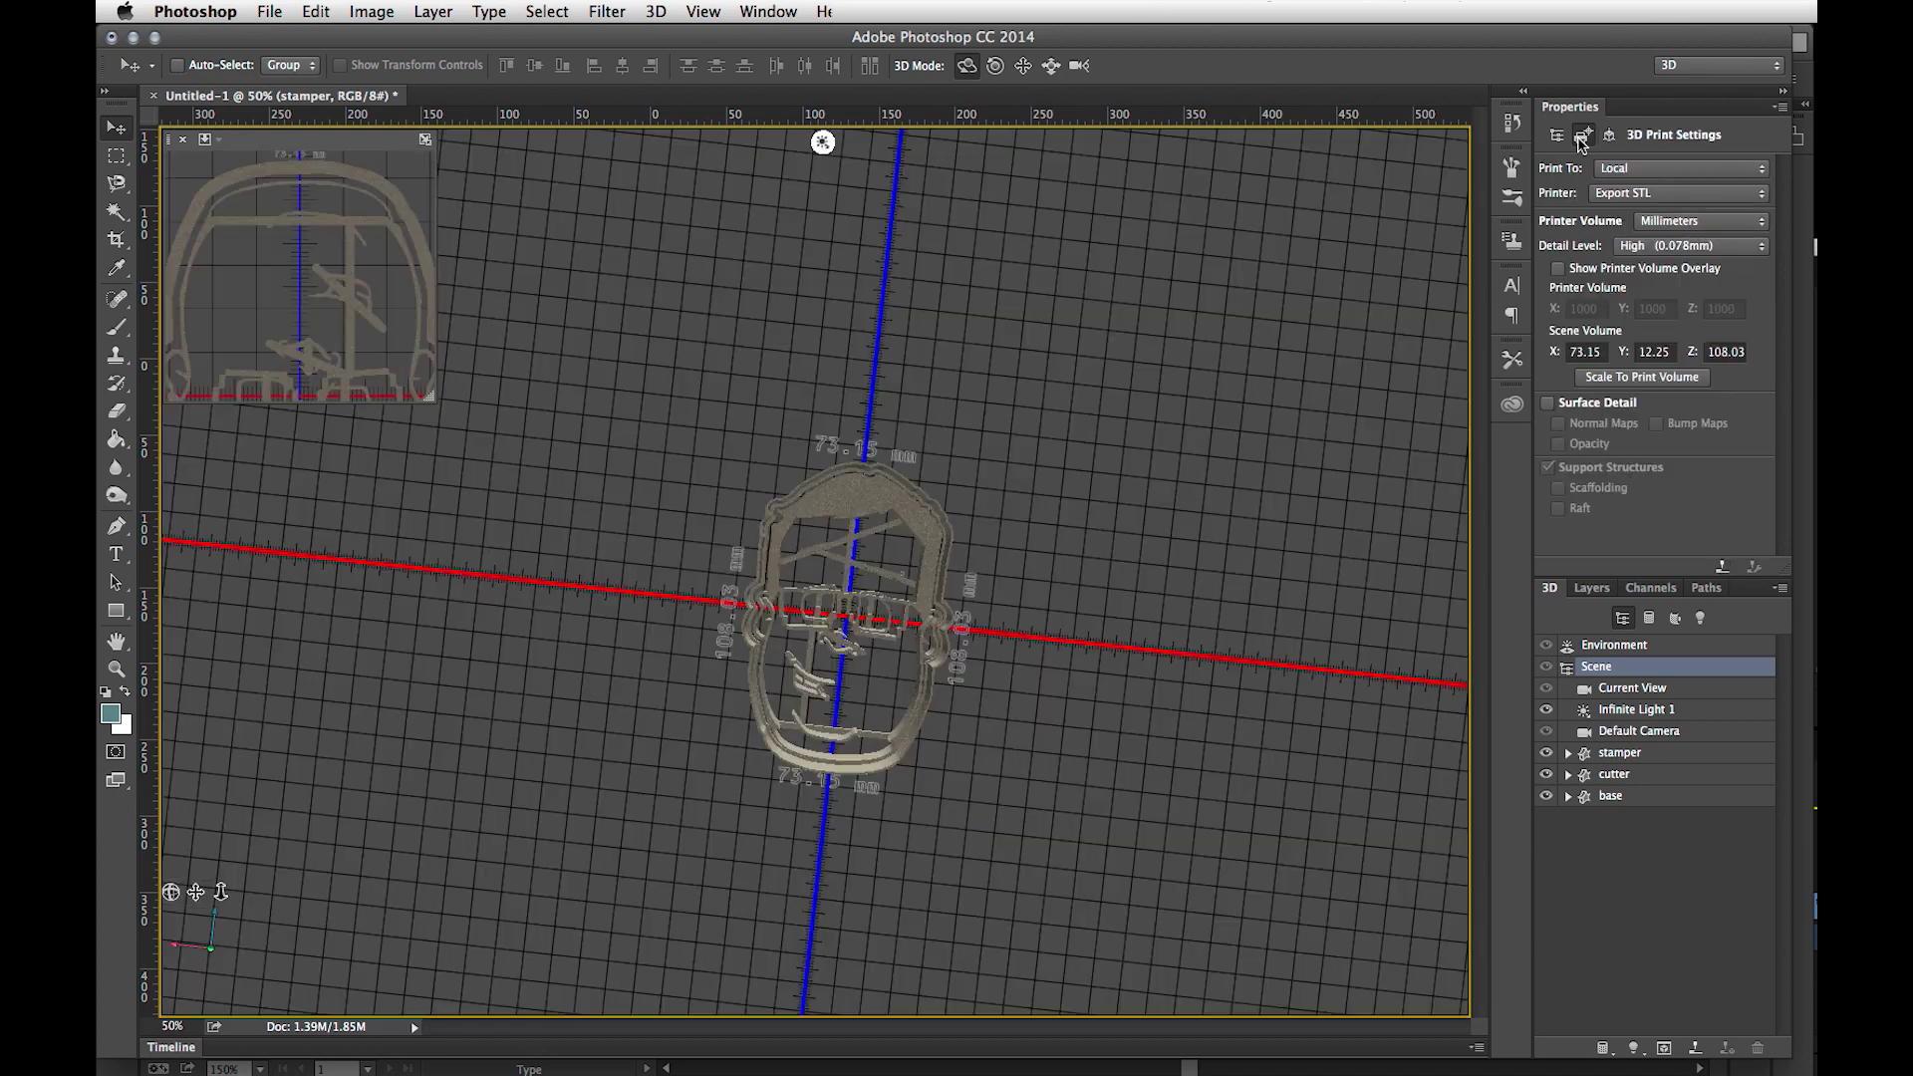
left_click(1723, 568)
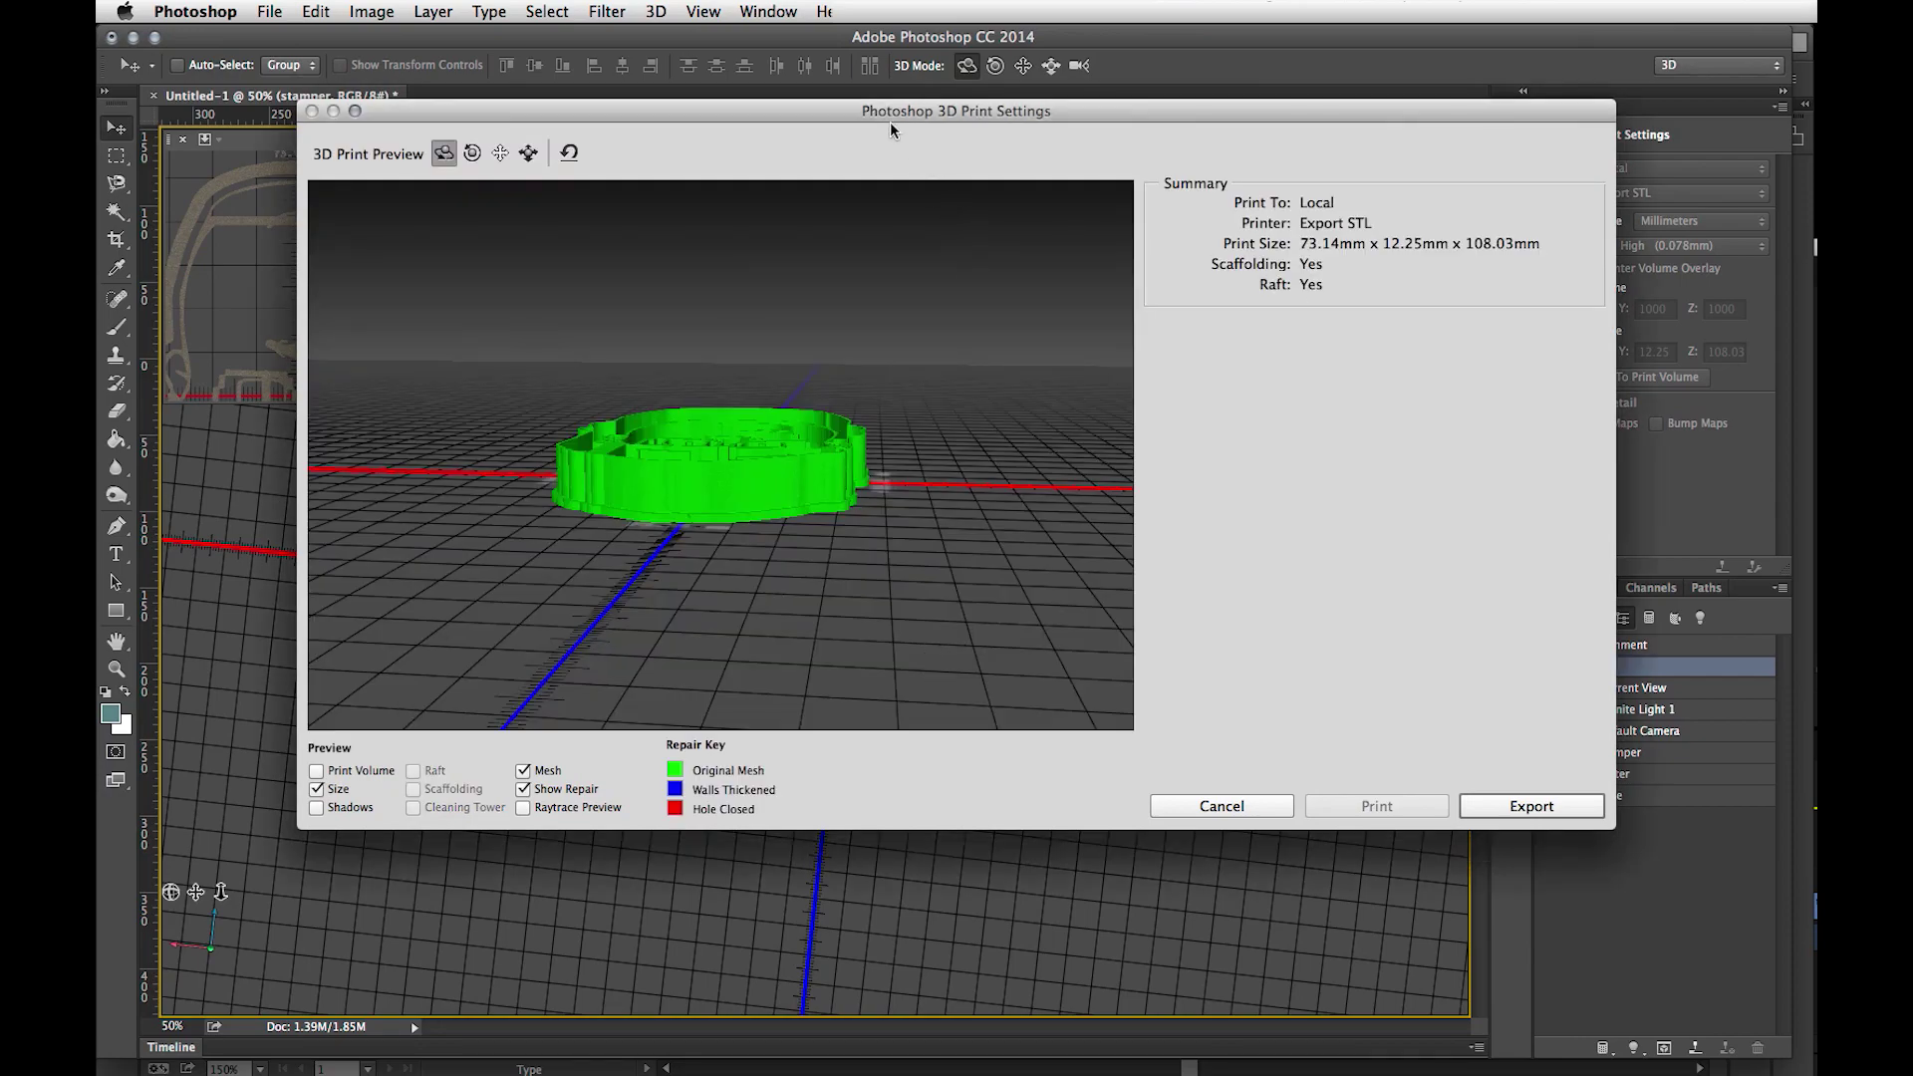
Step: Rotate the 3D print preview to see the cookie-cutter mesh from above
left_click_drag(800, 428, 763, 540)
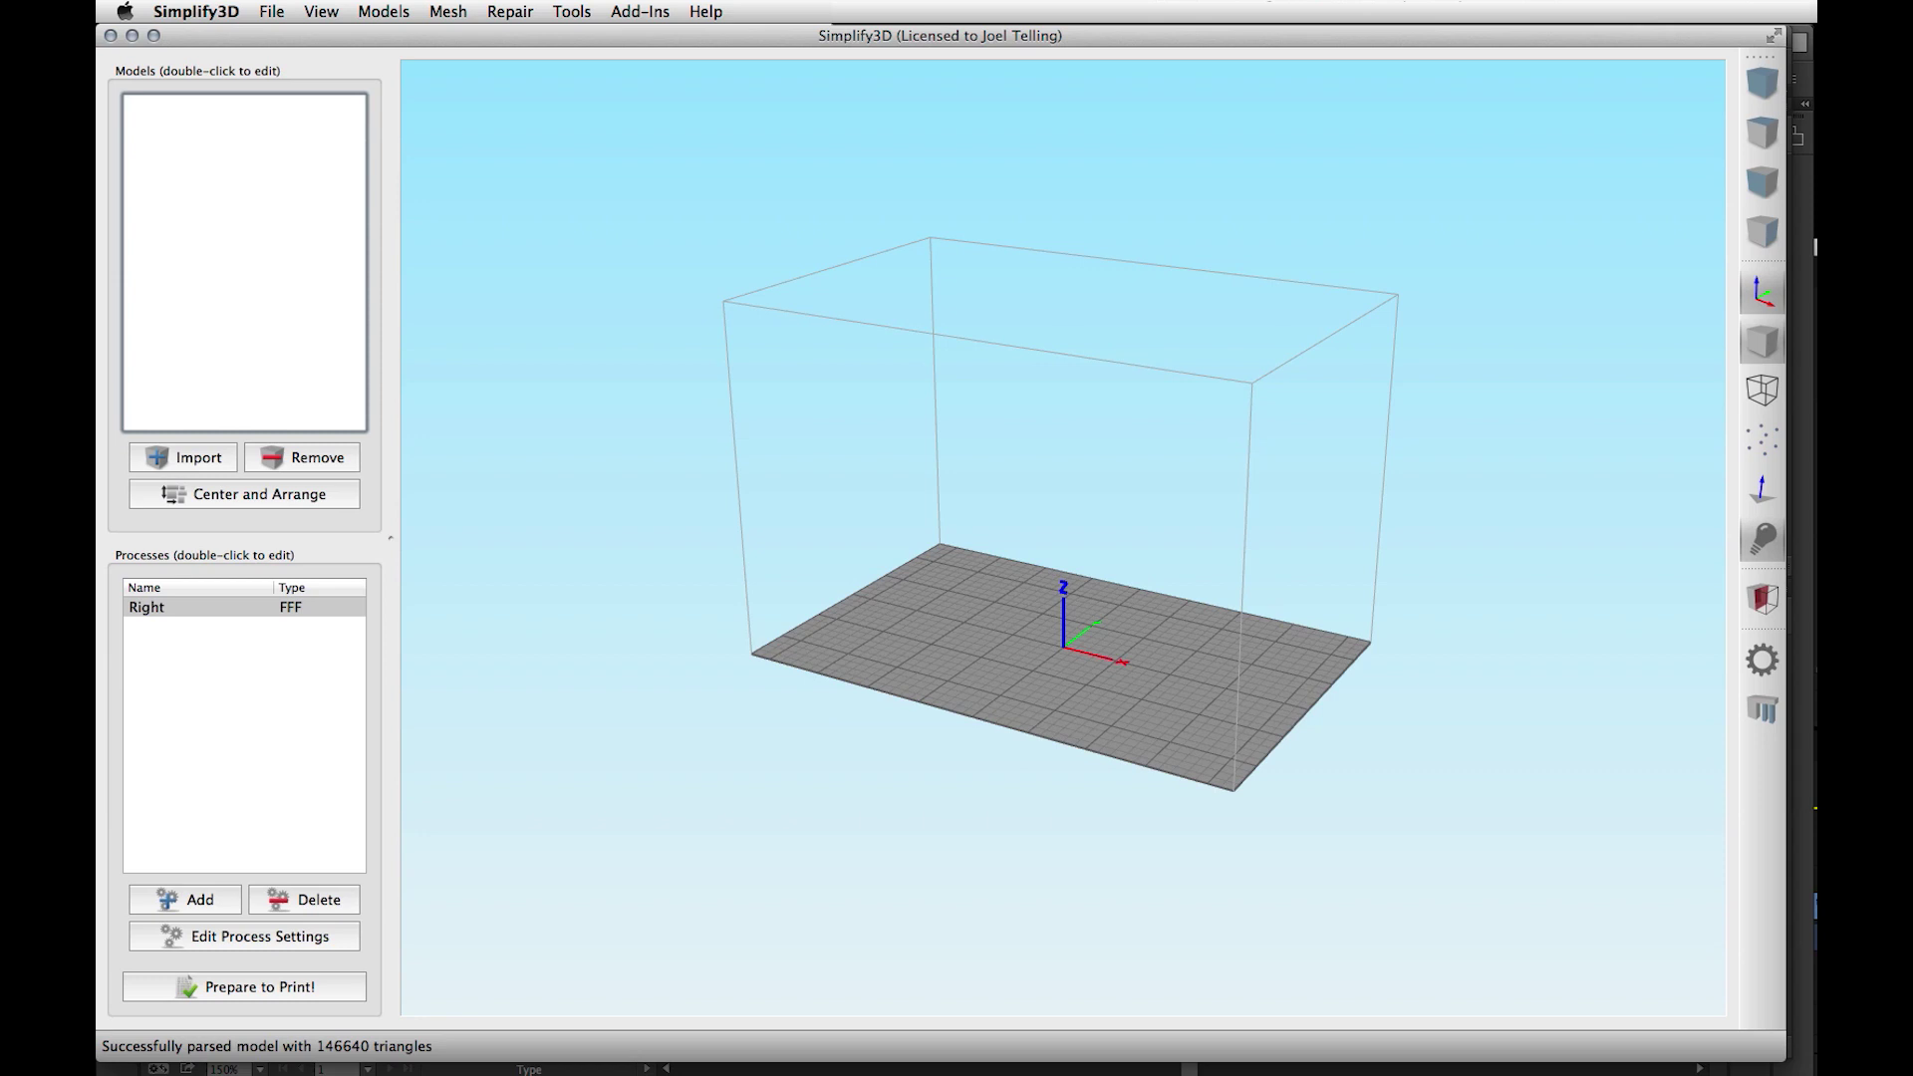
Step: Import barnacules-cookie-cutter.stl, view it from above, and run Prepare to Print to slice it
left_click(214, 461)
double_click(669, 215)
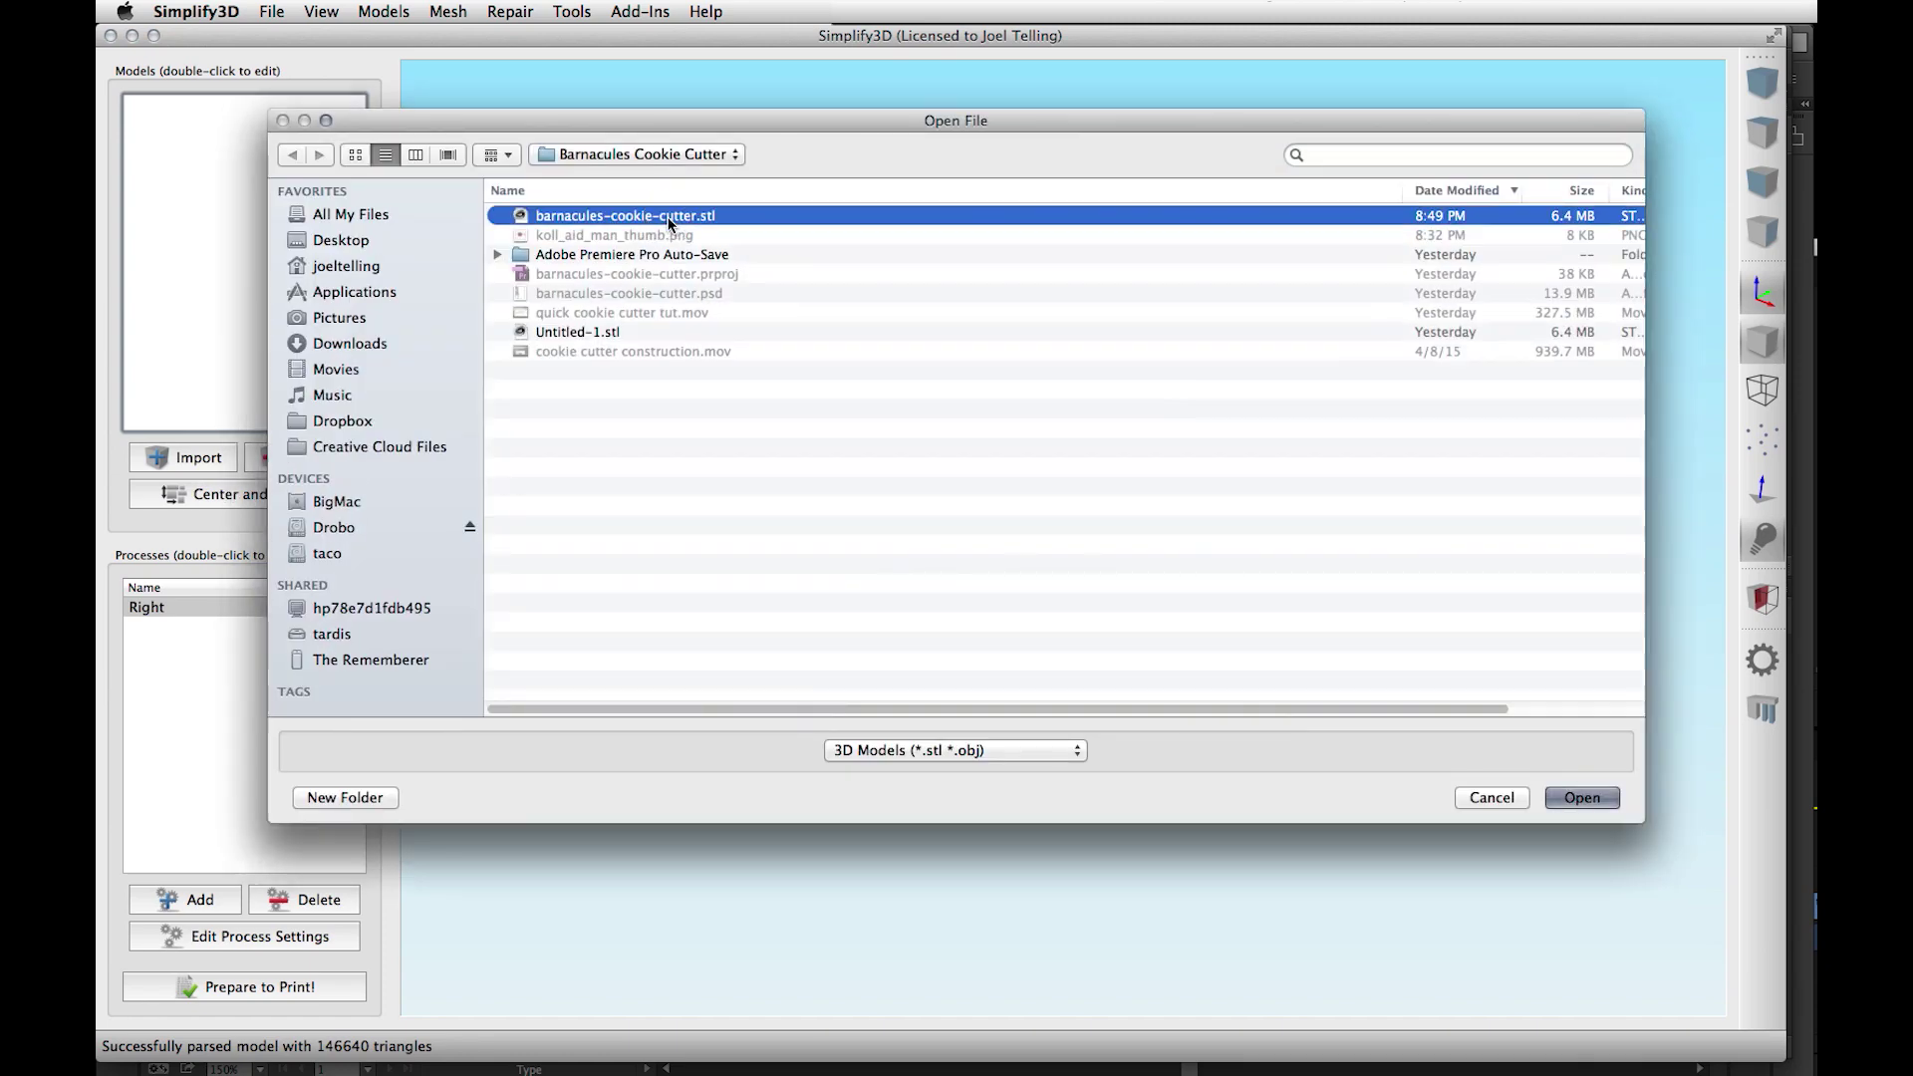
left_click_drag(713, 311, 1187, 660)
scroll(1032, 713, "up", 5)
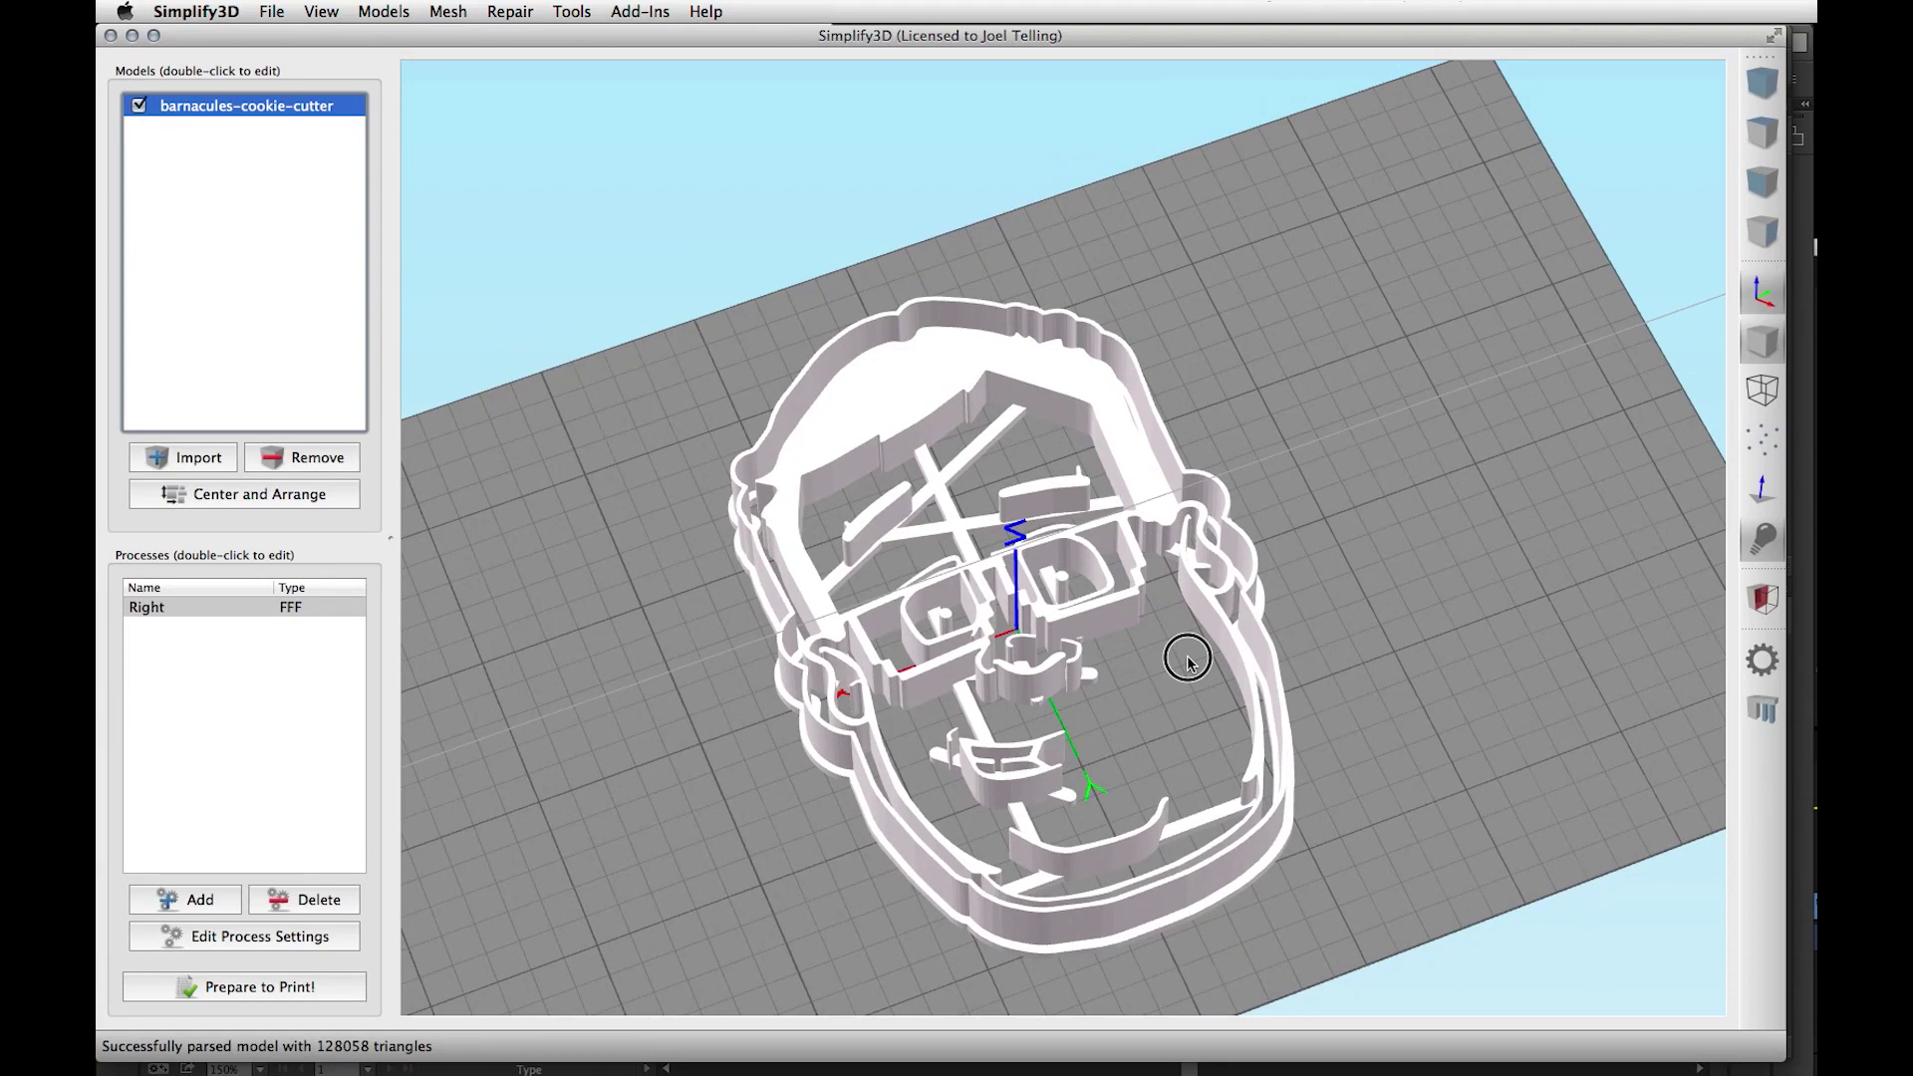
left_click(285, 990)
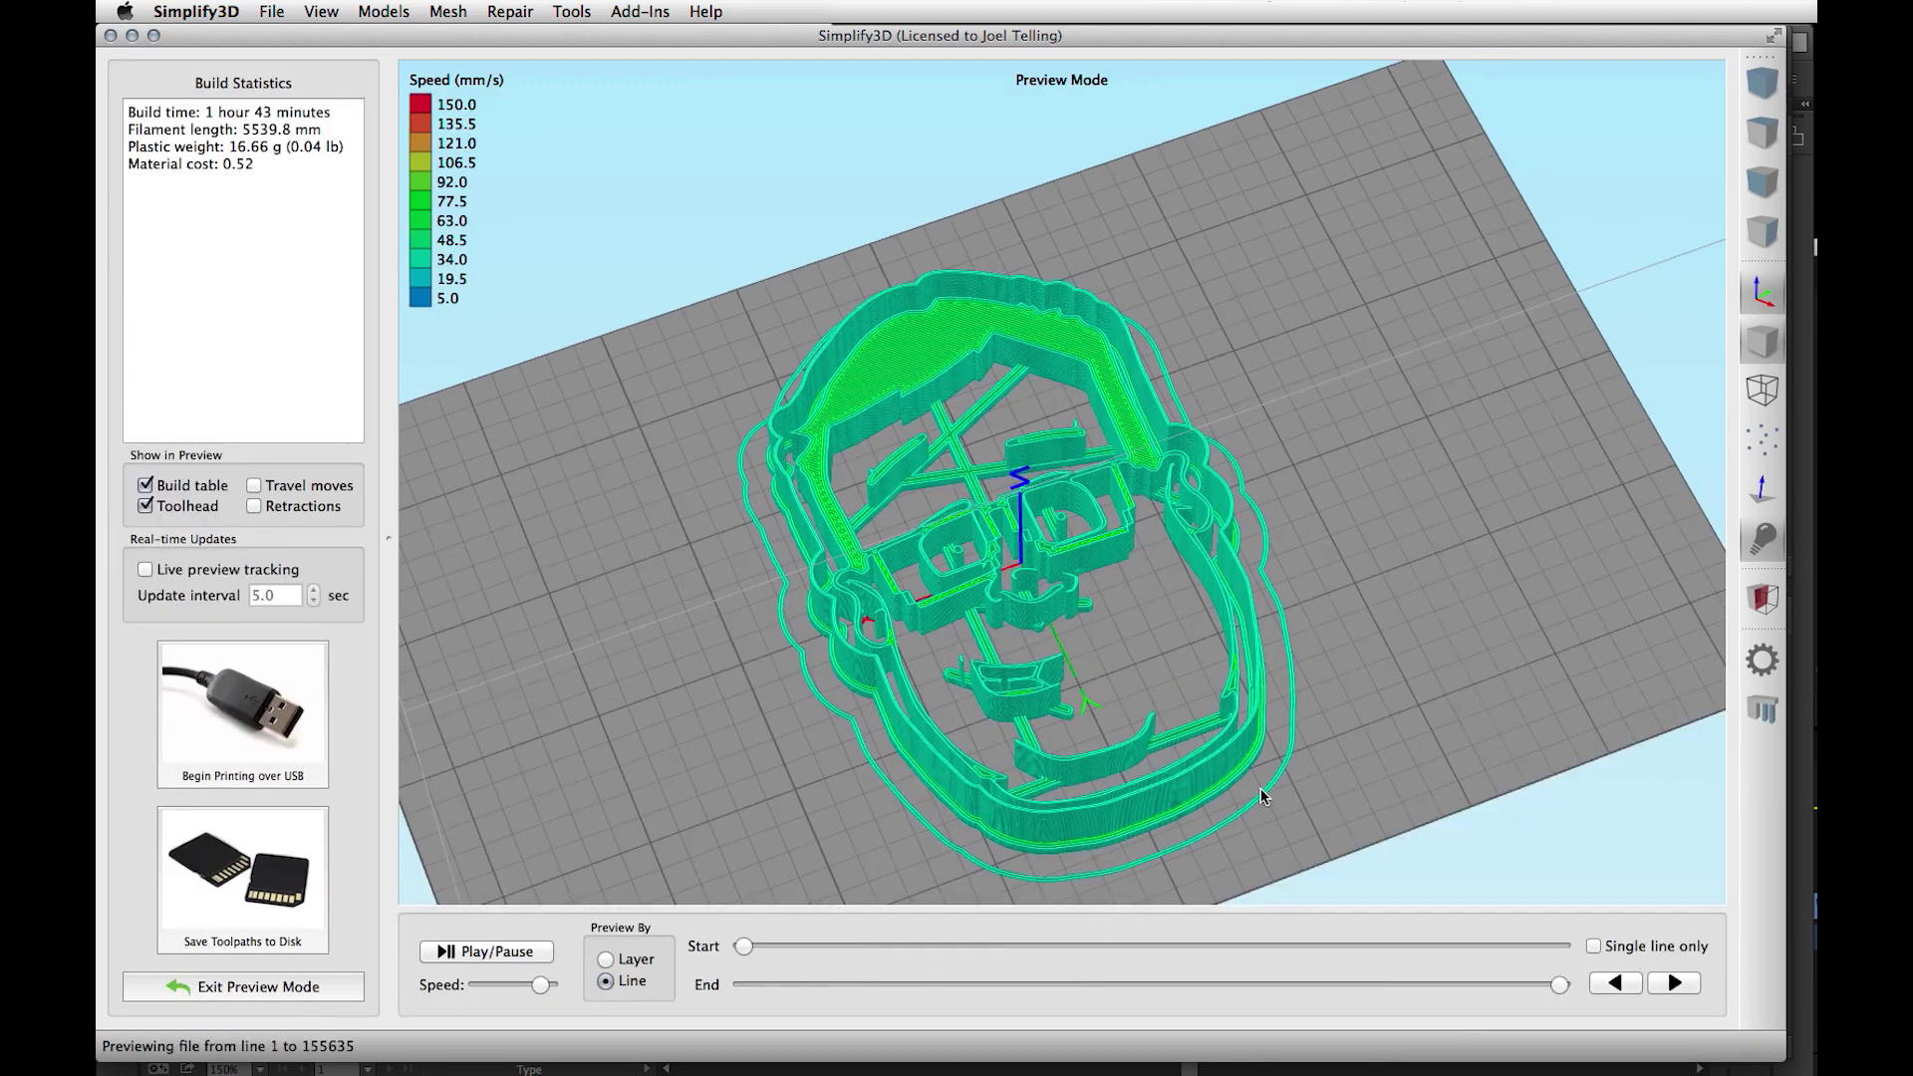
Step: Orbit and zoom the sliced toolpath preview to an oblique view of the face cutter
left_click_drag(1201, 639, 1062, 797)
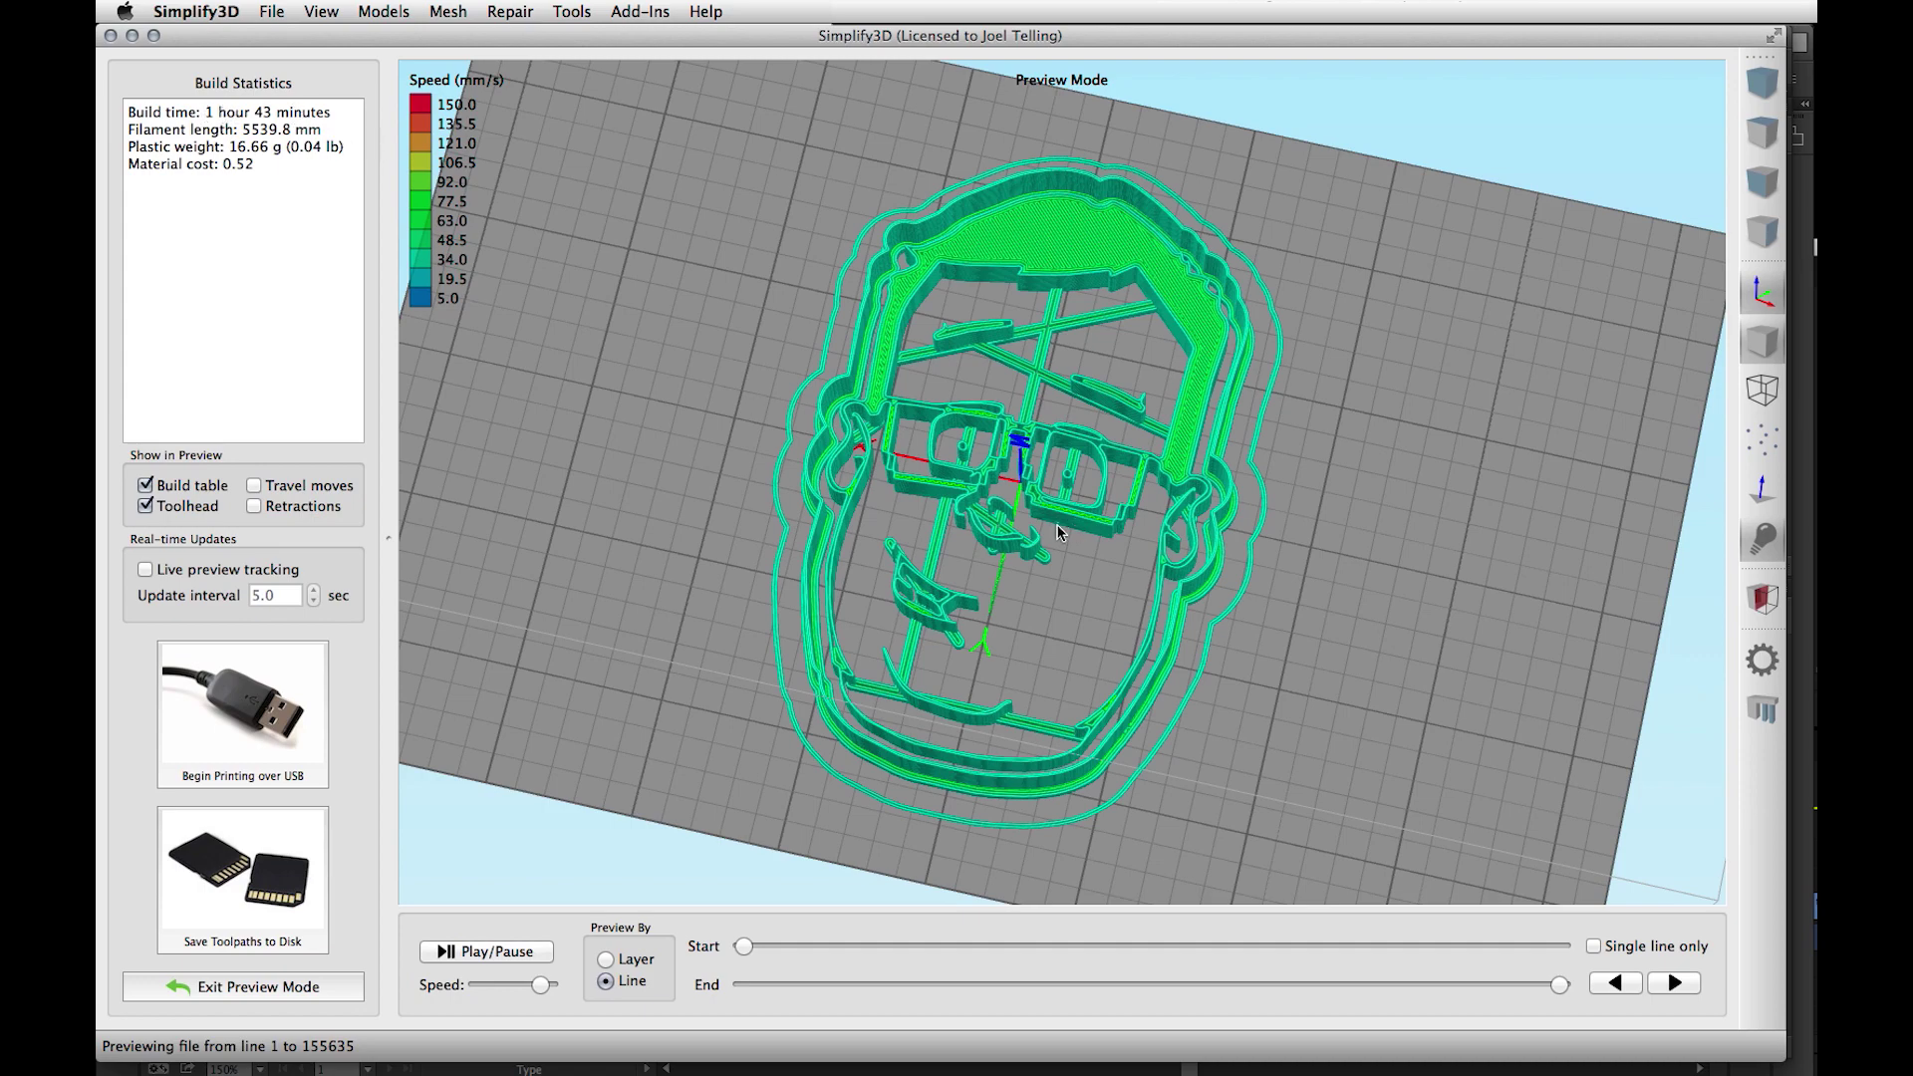
scroll(1054, 534, "down", 3)
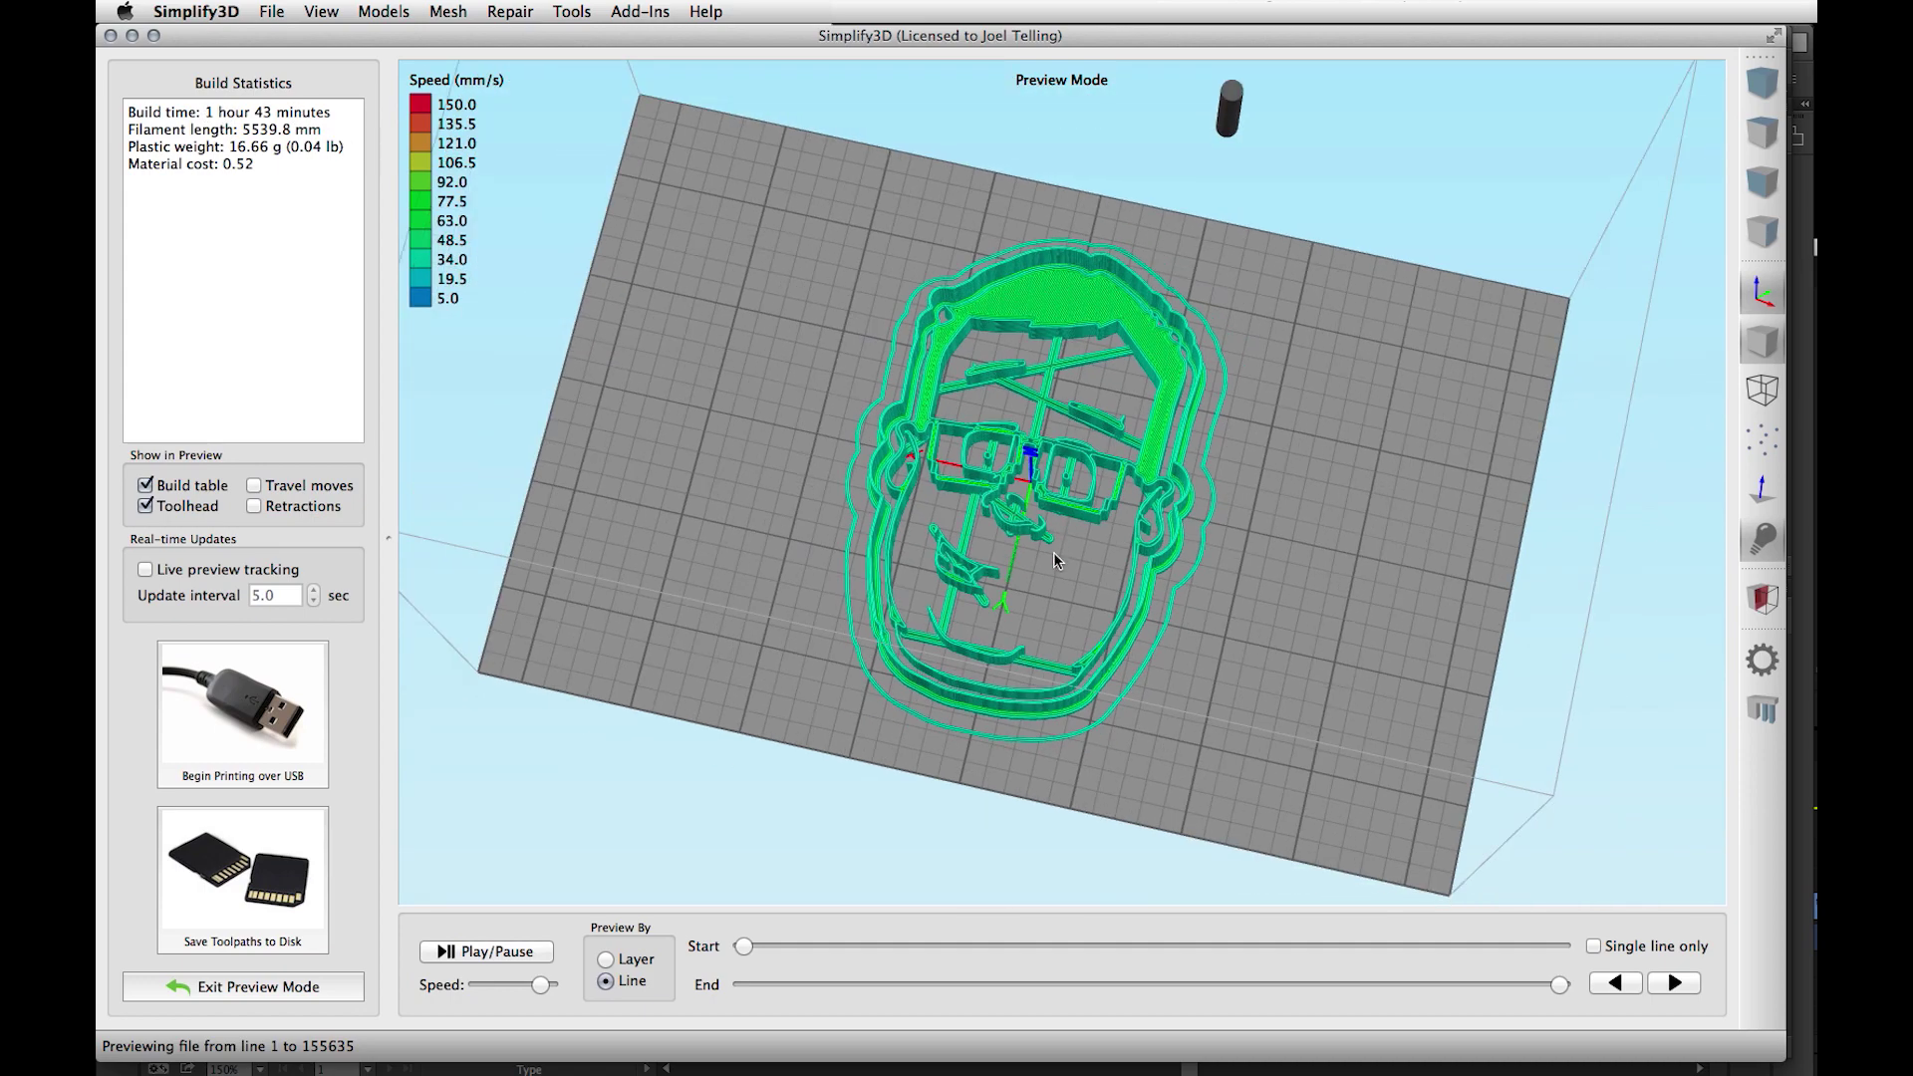
scroll(1054, 552, "up", 3)
left_click_drag(1056, 571, 957, 628)
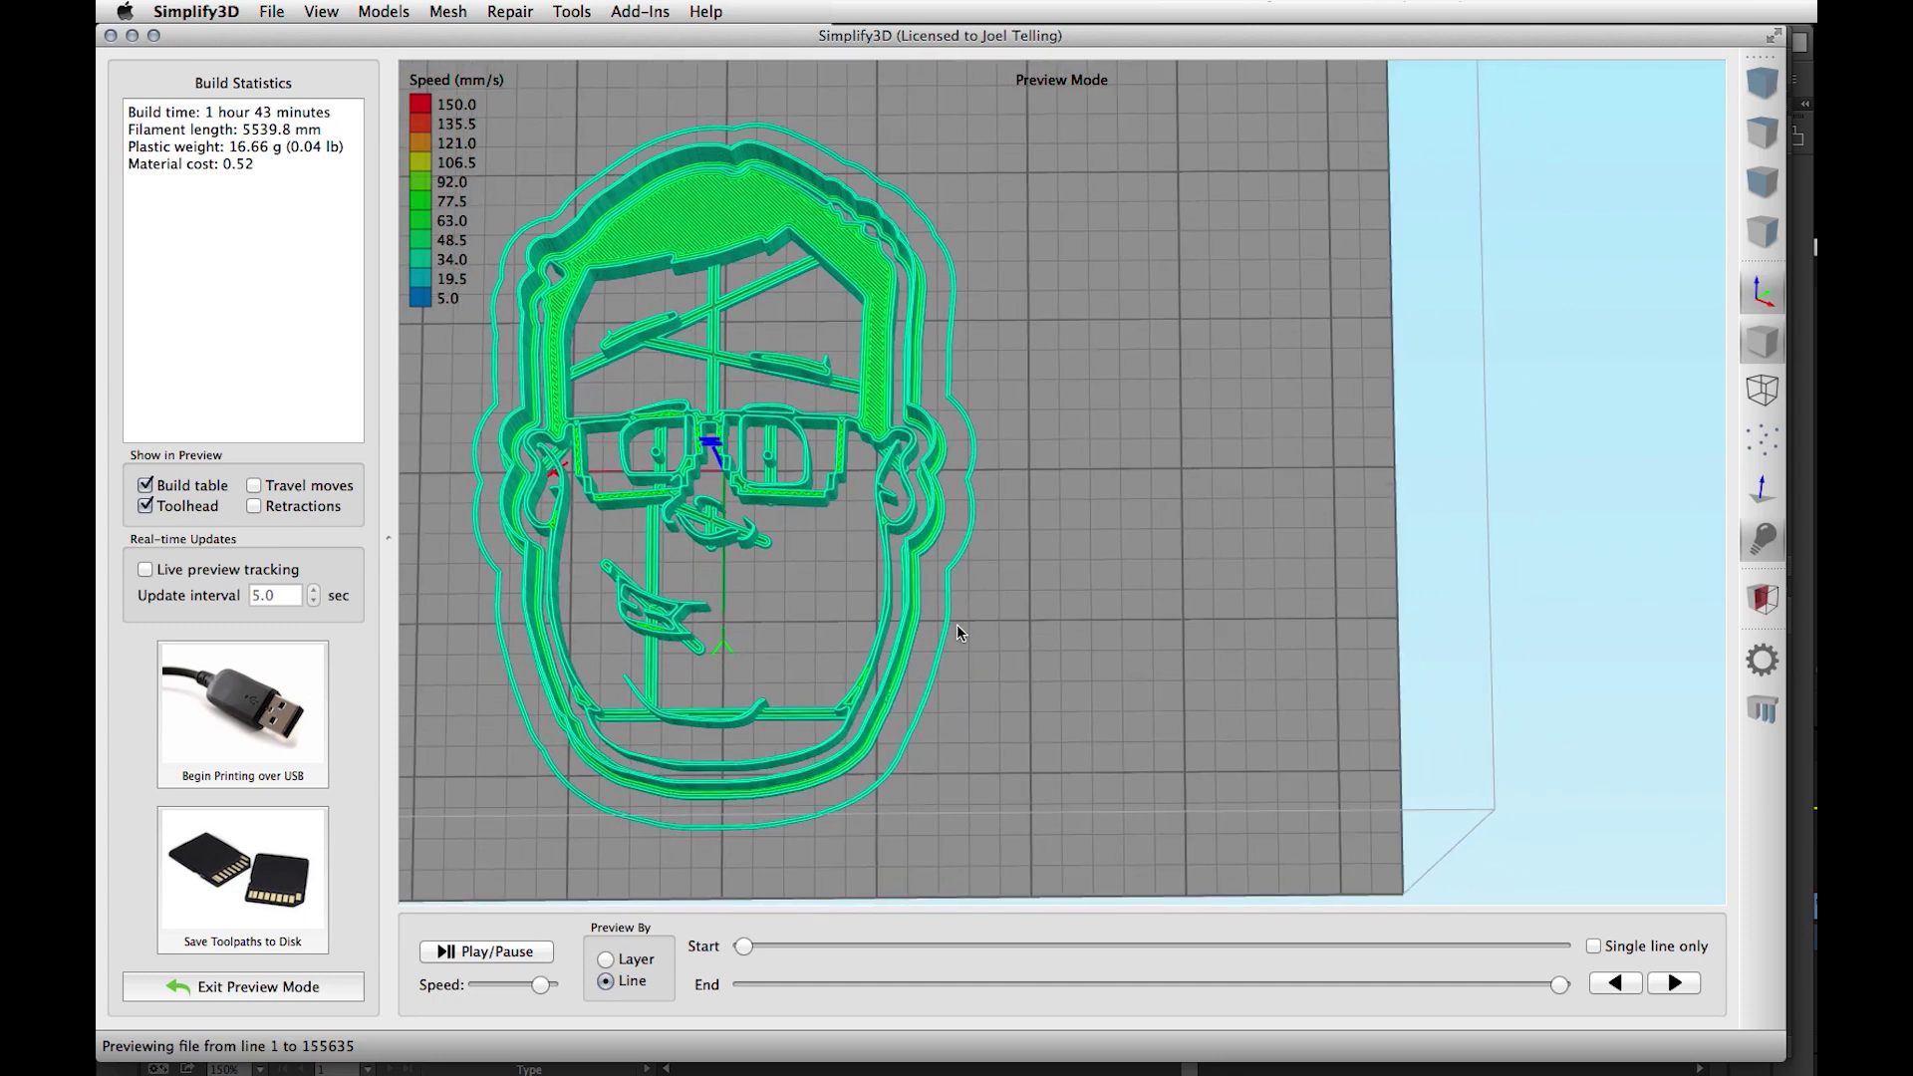